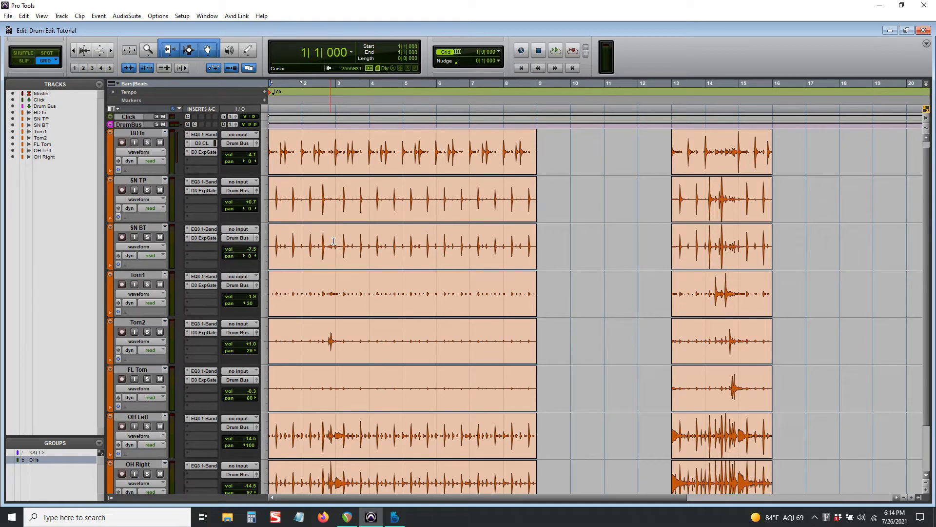
Step: Bring up the Beat Detective window to look over its operations and smoothing options, and close it again
key("ctrl+8")
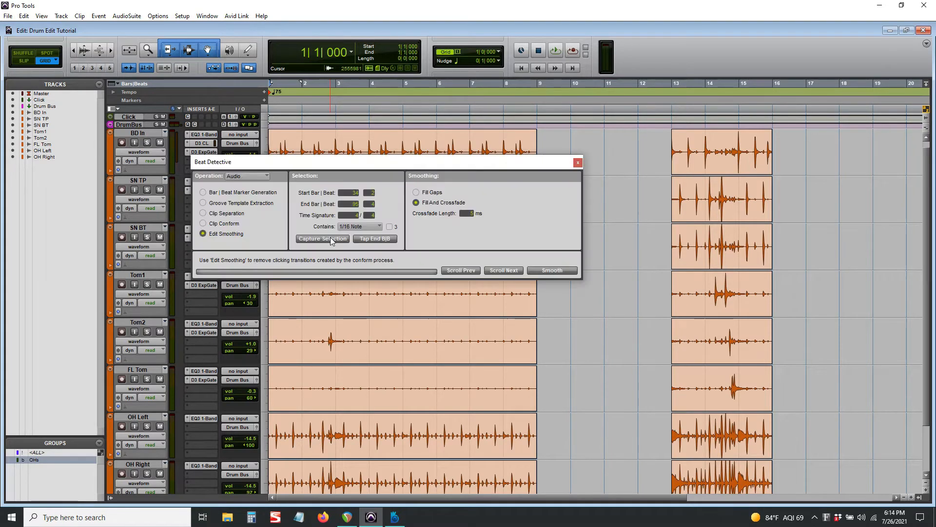
left_click_drag(355, 166, 409, 210)
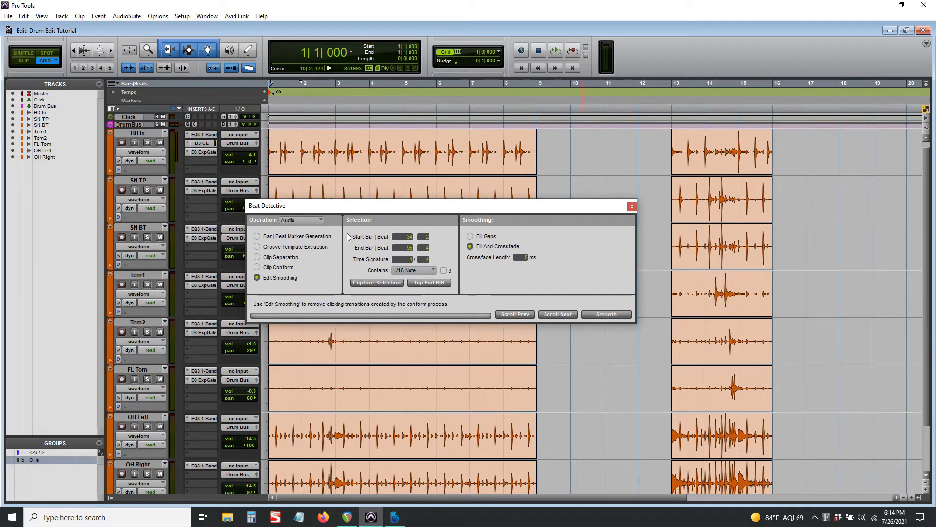
left_click(631, 207)
Step: Select the first BD In clip on its own, and return the cursor to the start of the session
left_click(393, 190)
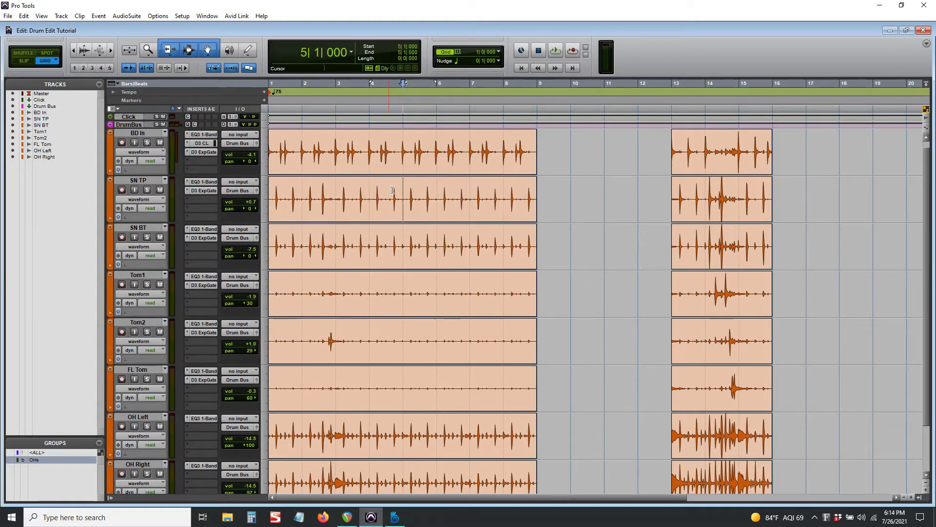
key("Return")
left_click(372, 202)
left_click(371, 170)
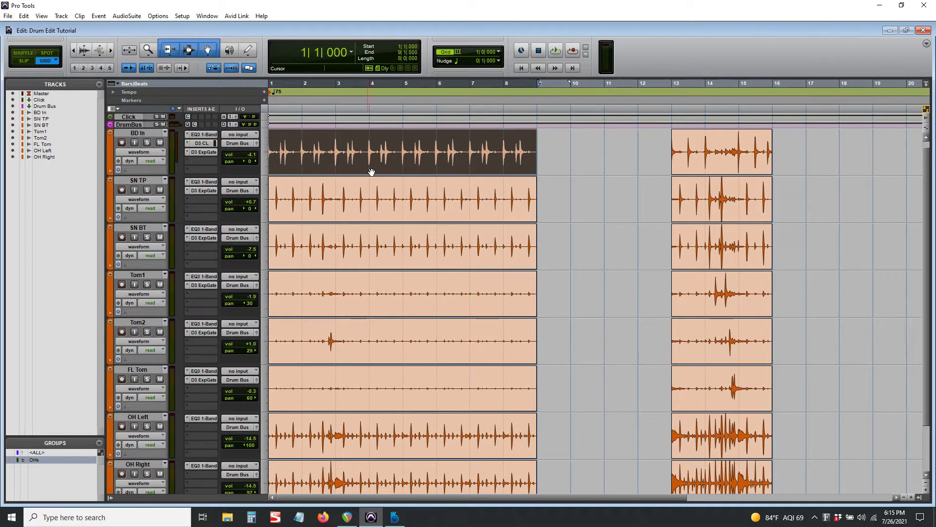
left_click(378, 190)
key("Return")
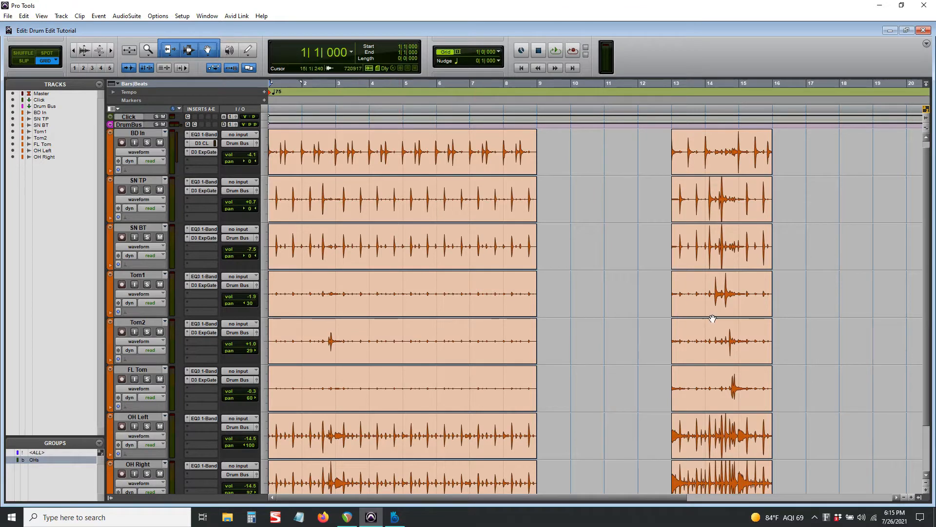
Step: Examine the first drum clips at several zoom levels and check the tracks' mixer channels
left_click(340, 193)
key("ctrl+bracketright")
key("ctrl+bracketright")
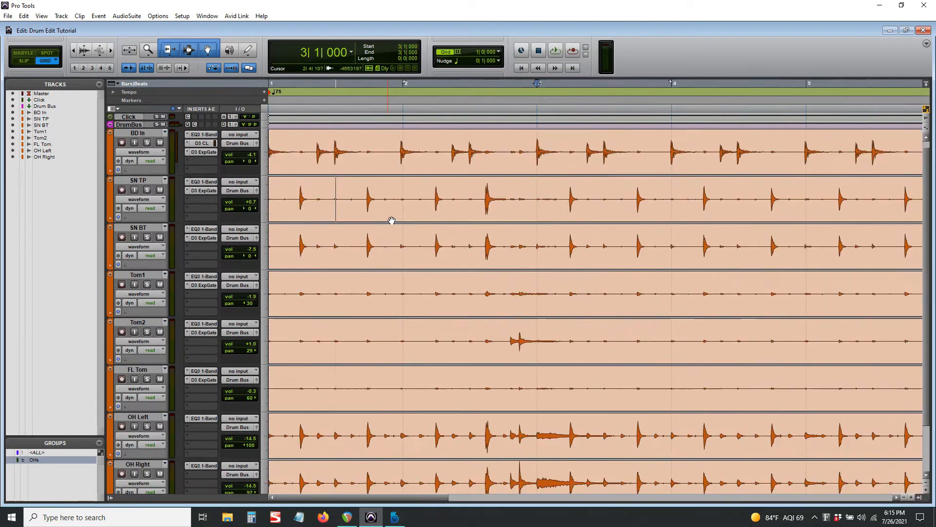
key("ctrl+bracketleft")
key("ctrl+bracketleft")
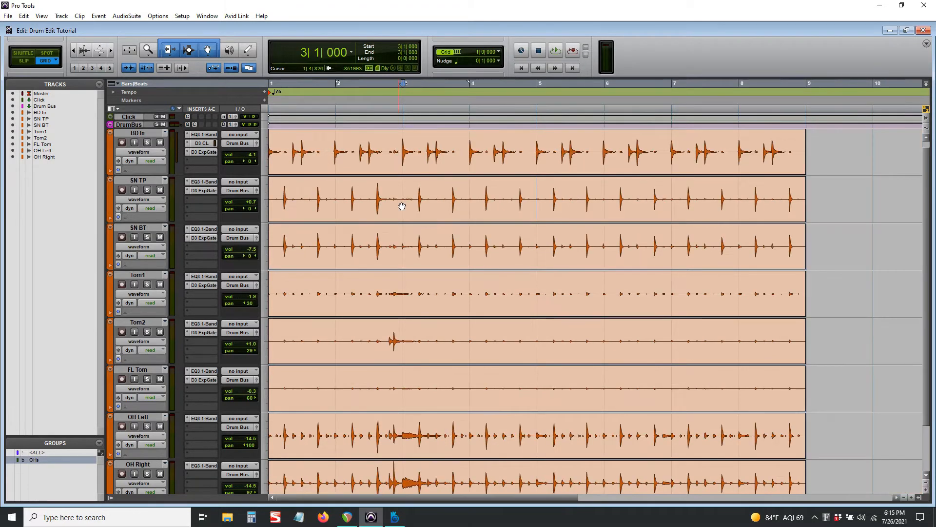
left_click(385, 191)
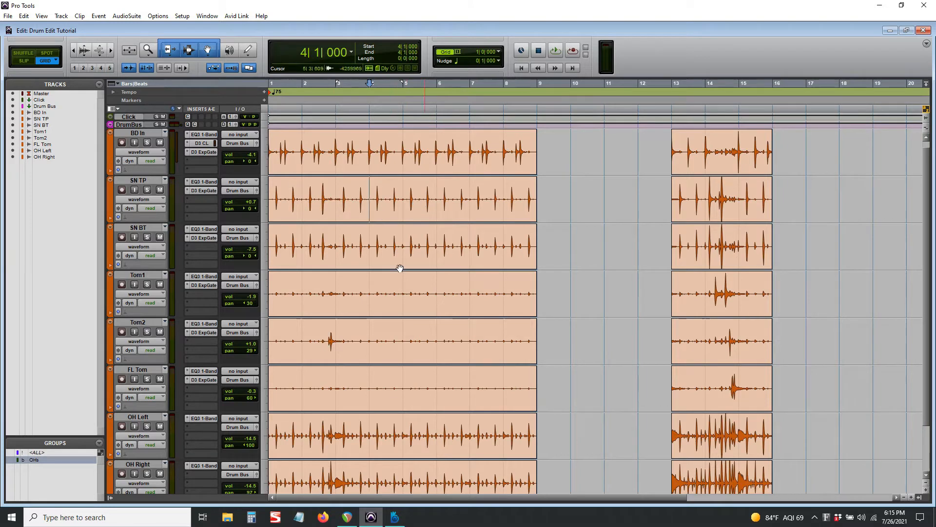
key("ctrl+bracketright")
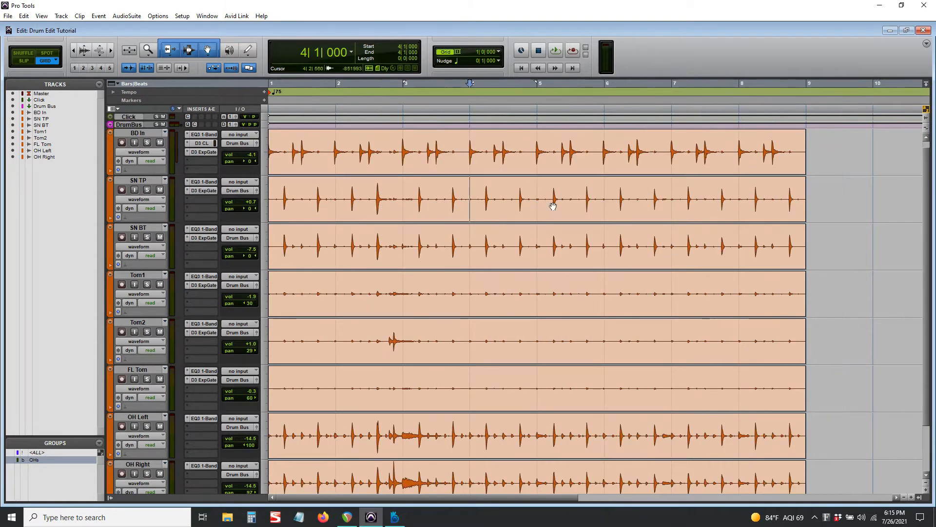
key("ctrl+equal")
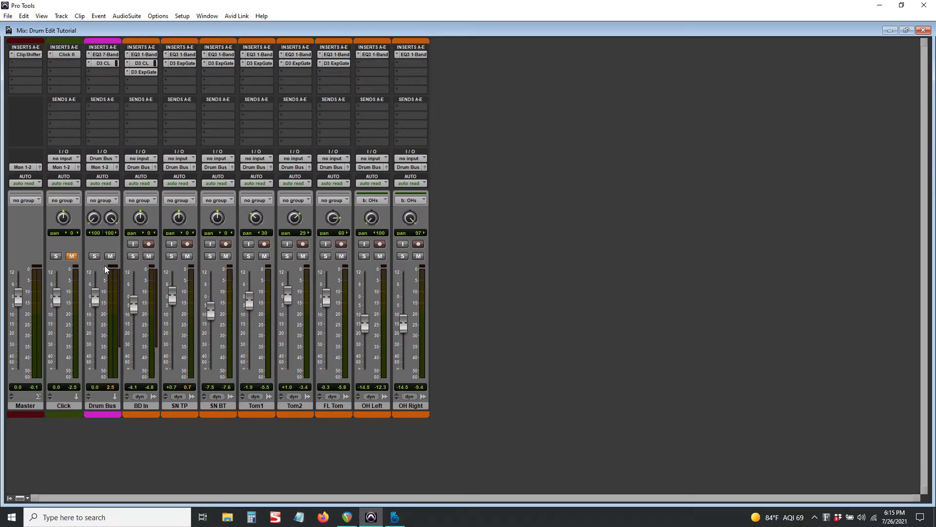
key("ctrl+equal")
Step: Play the drums from bar 3, first with the click track muted and again with it unmuted
left_click(401, 146)
key("space")
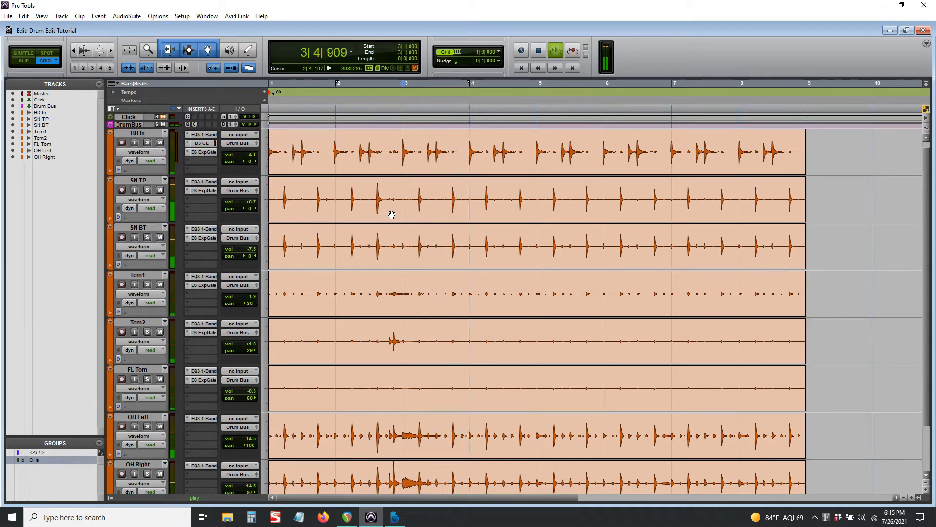
key("space")
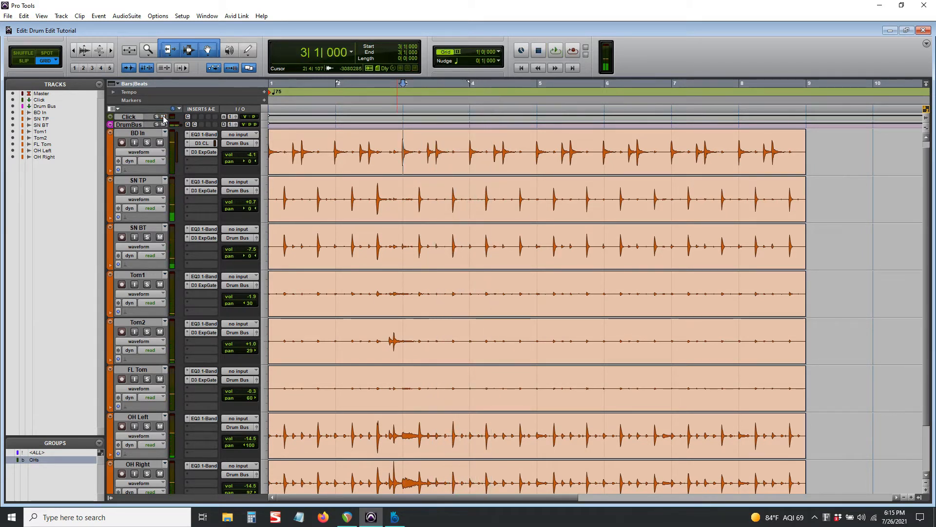
key("space")
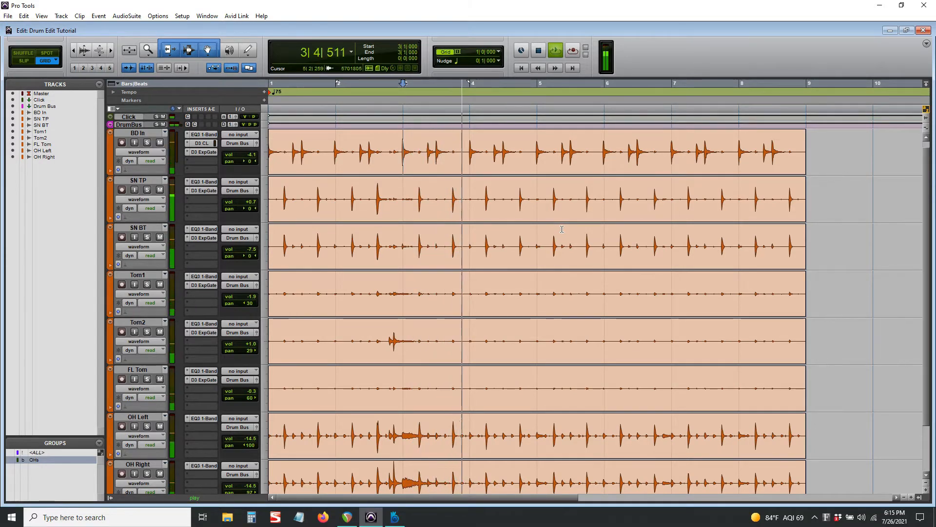
key("space")
Step: Set the grid value to sixteenth notes (0|0|240) and place the cursor at 3|3|720
left_click(487, 51)
left_click(507, 92)
scroll(503, 176, "up", 1)
left_click(450, 157)
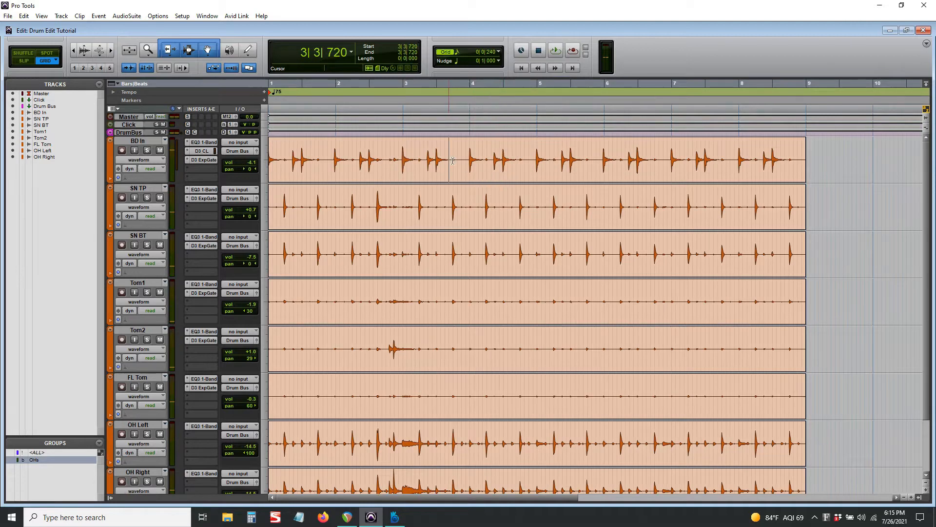
Step: Examine how the kick and snare hits line up with the sixteenth-note grid around bars 1 to 6
key("t")
key("t")
key("t")
key("t")
scroll(446, 200, "right", 5)
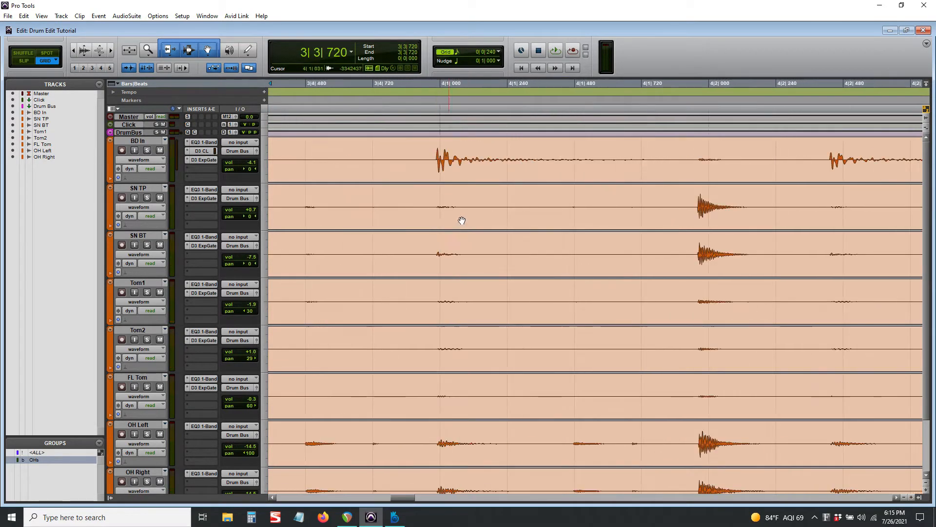
left_click(663, 213)
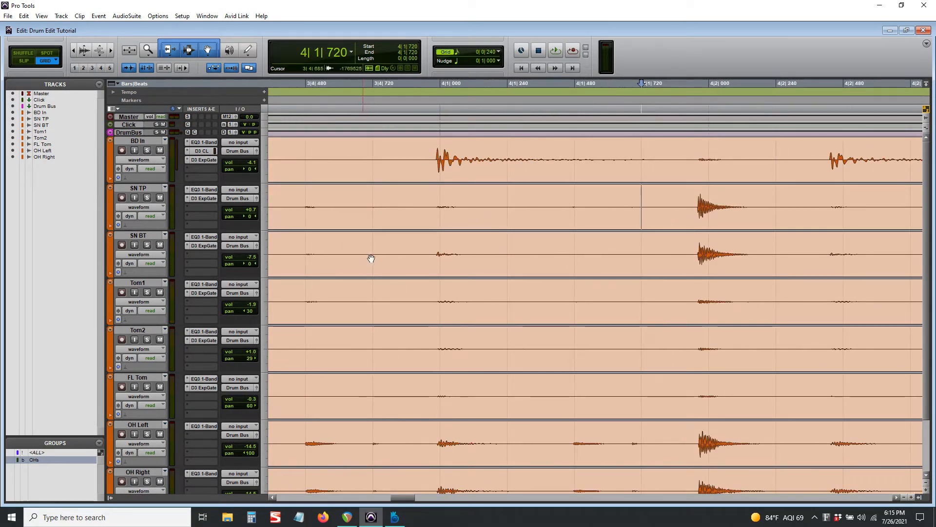
key("r")
key("r")
key("r")
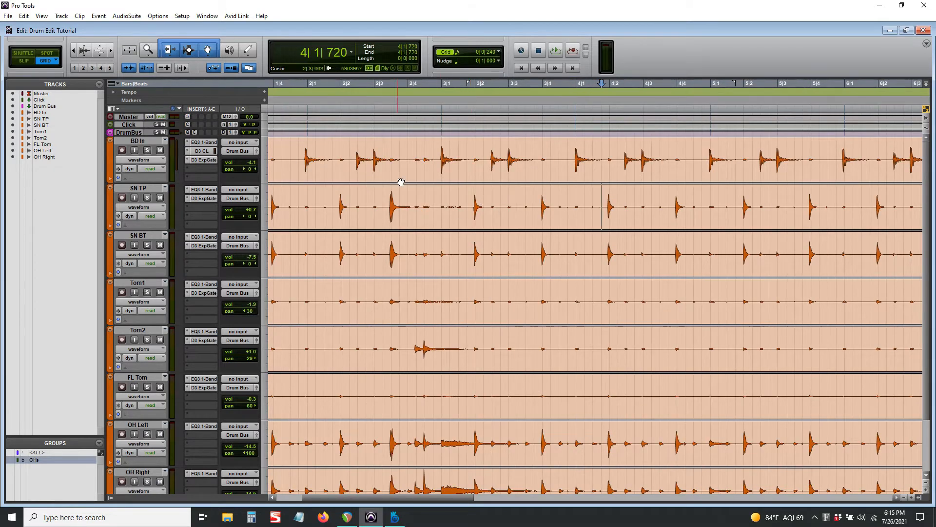
scroll(500, 223, "left", 3)
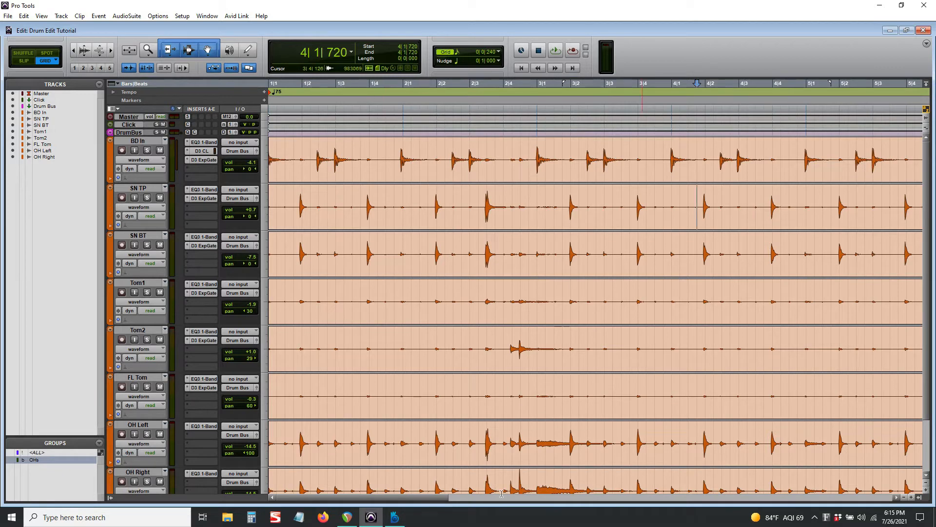
scroll(516, 414, "down", 1)
scroll(512, 407, "up", 1)
key("r")
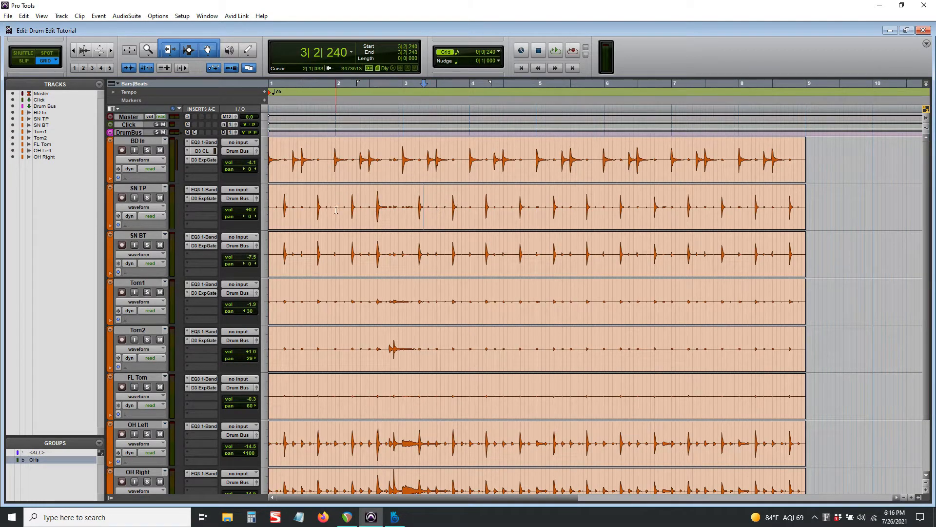
Step: Create an Edit group named "Drum Edit" containing all drum tracks from BD In through OH Right
left_click(142, 140)
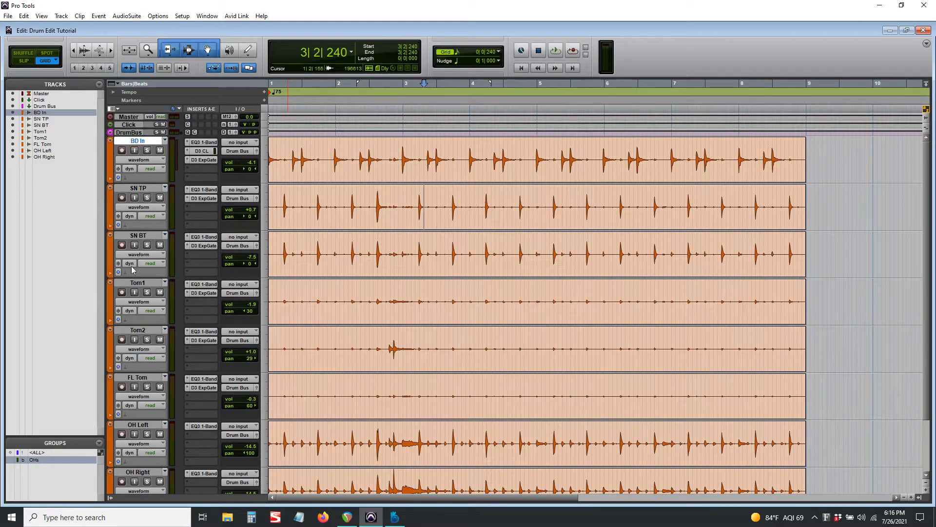
scroll(142, 195, "down", 3)
left_click(148, 403, "shift")
scroll(328, 383, "up", 3)
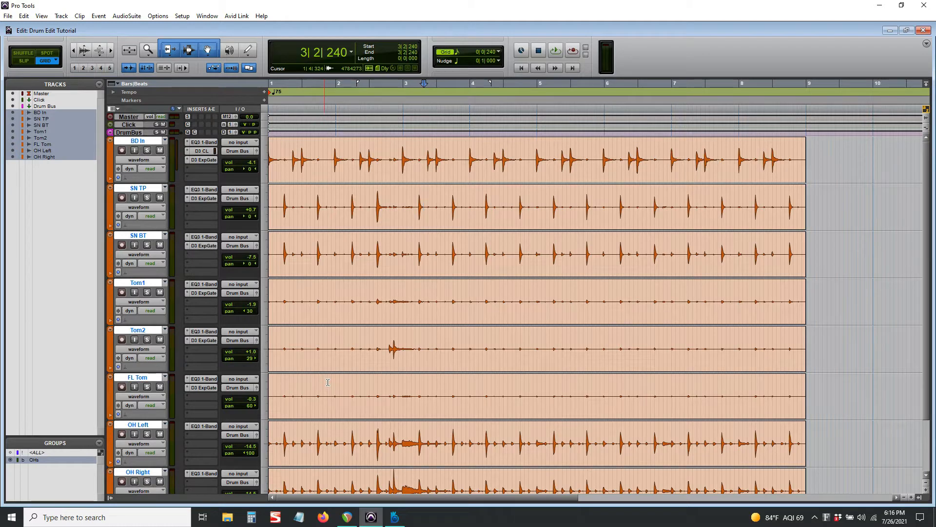
key("ctrl+g")
left_click_drag(439, 69, 449, 85)
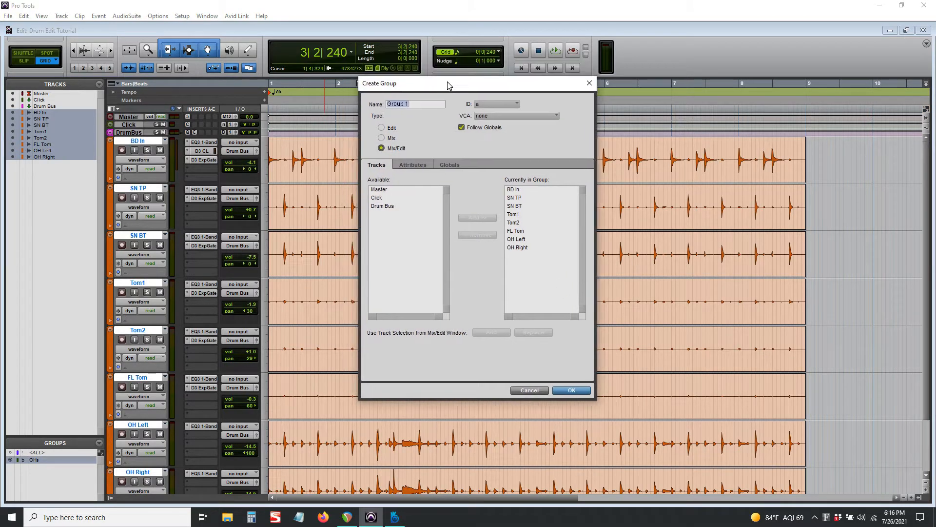
left_click(381, 128)
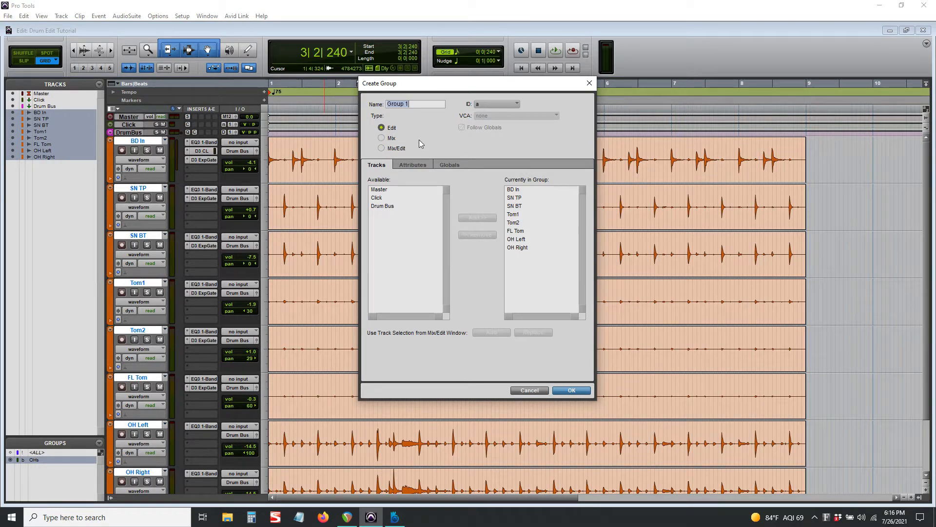
type("Drum Edit")
key("Return")
left_click(158, 142)
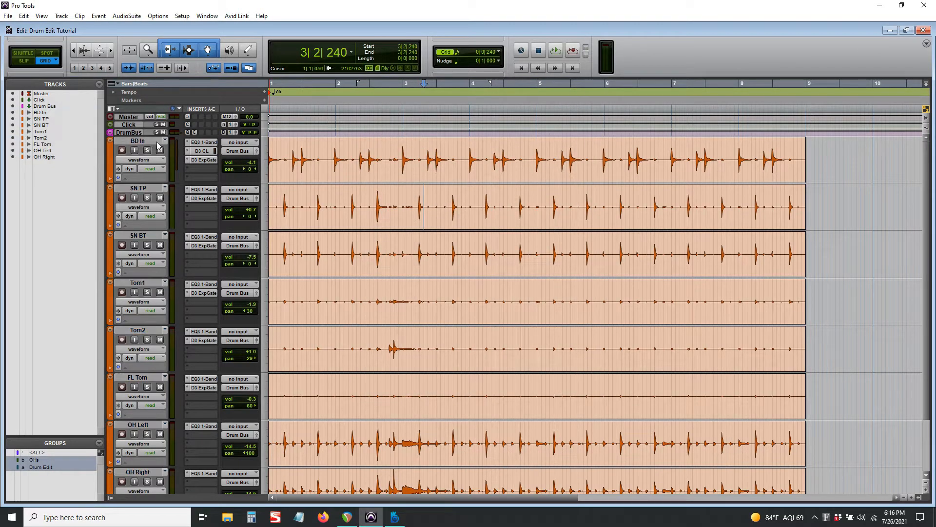
Step: Move the grouped first drum clips one bar later and place the cursor at 4|1|000
left_click(409, 170)
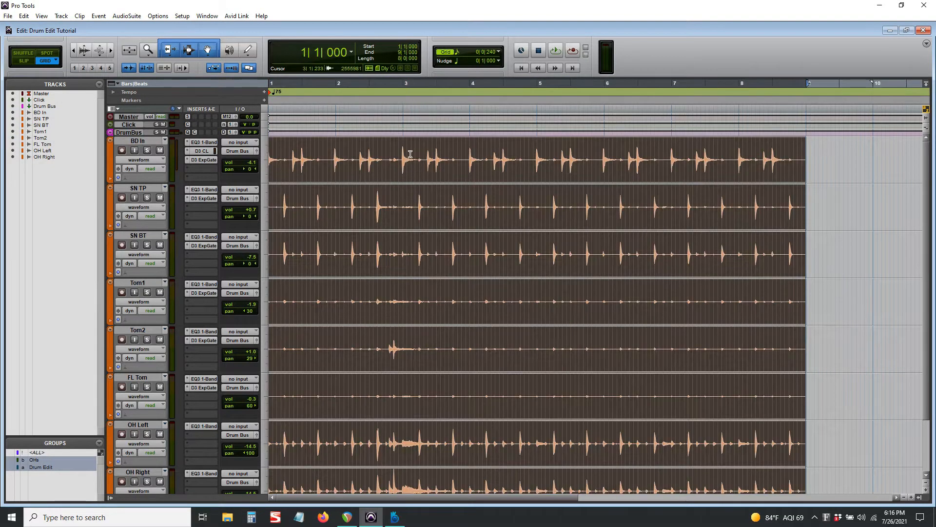
left_click_drag(410, 171, 443, 169)
left_click(454, 152)
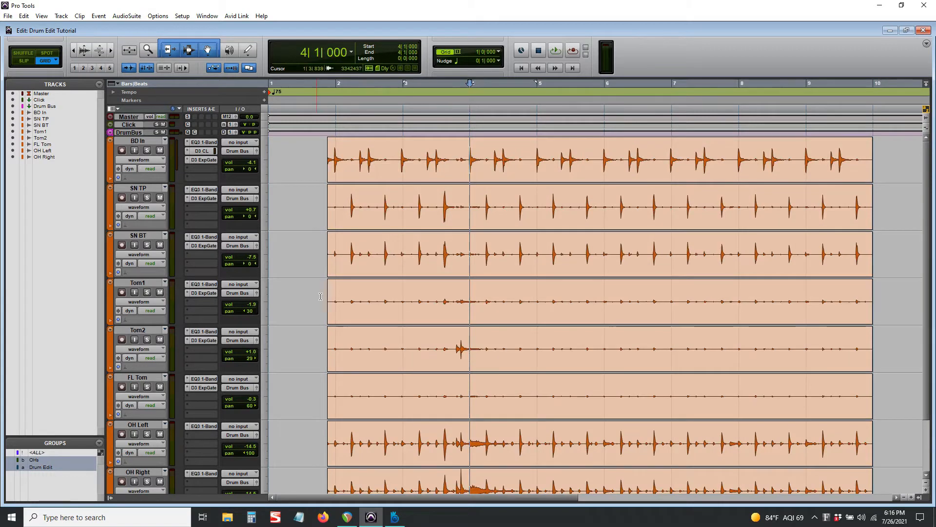
Step: Hide the track and group lists, and switch to the Zoomer tool and Slip edit mode
left_click(110, 497)
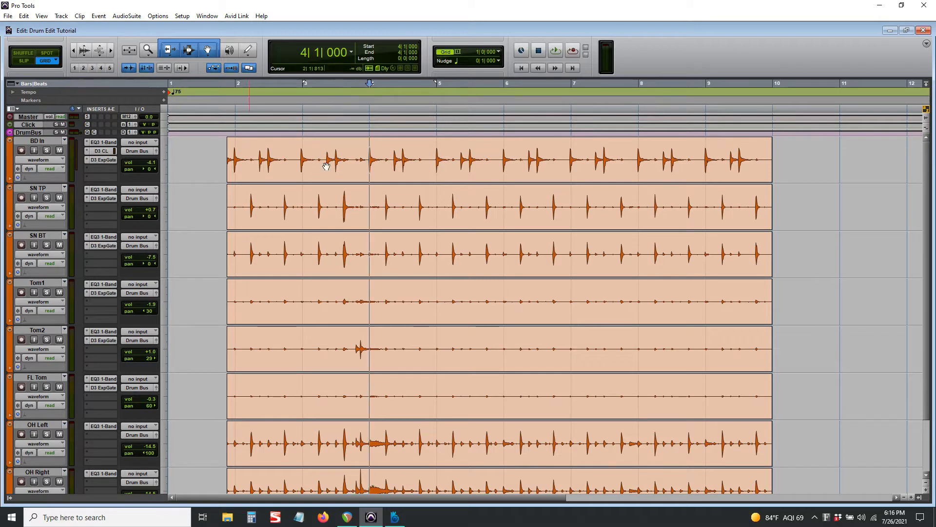
left_click(149, 53)
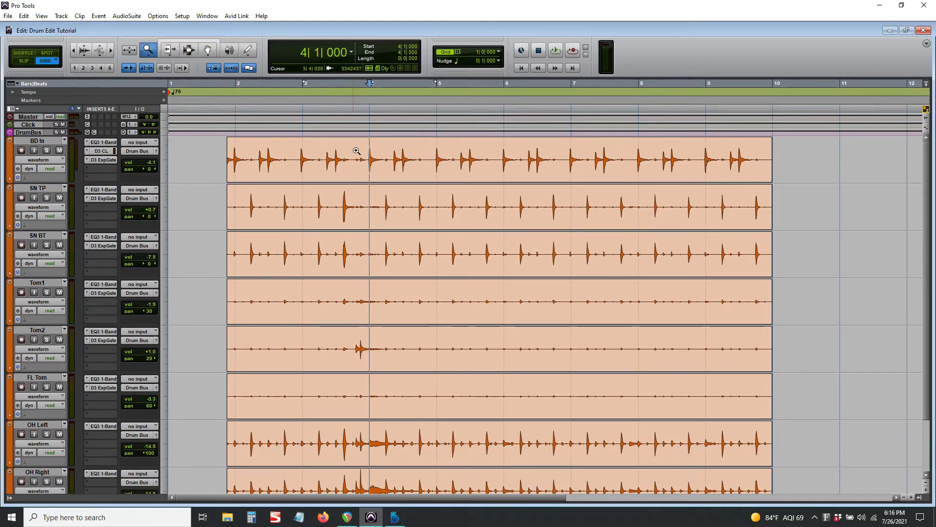
key("F2")
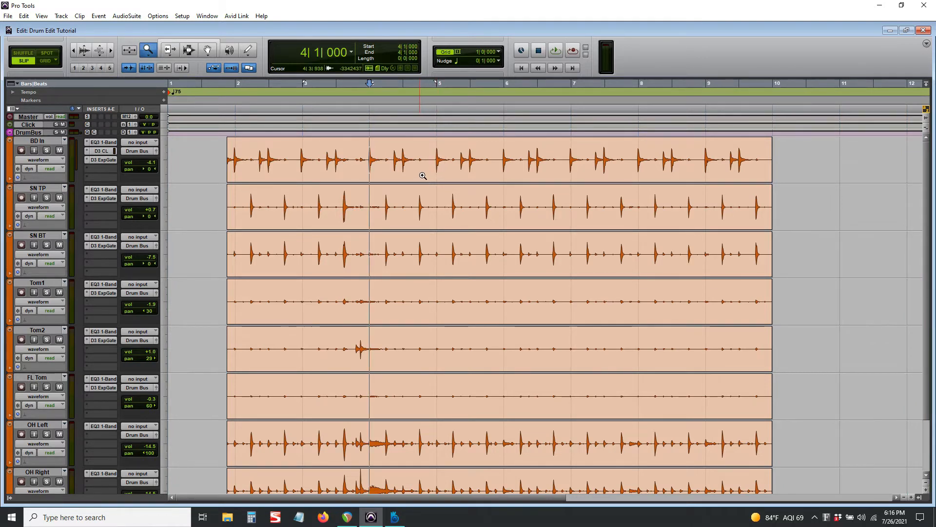
Step: Zoom in closely on the SN TP hit just before beat 2 of bar 3 to examine where its transient starts
left_click(442, 161)
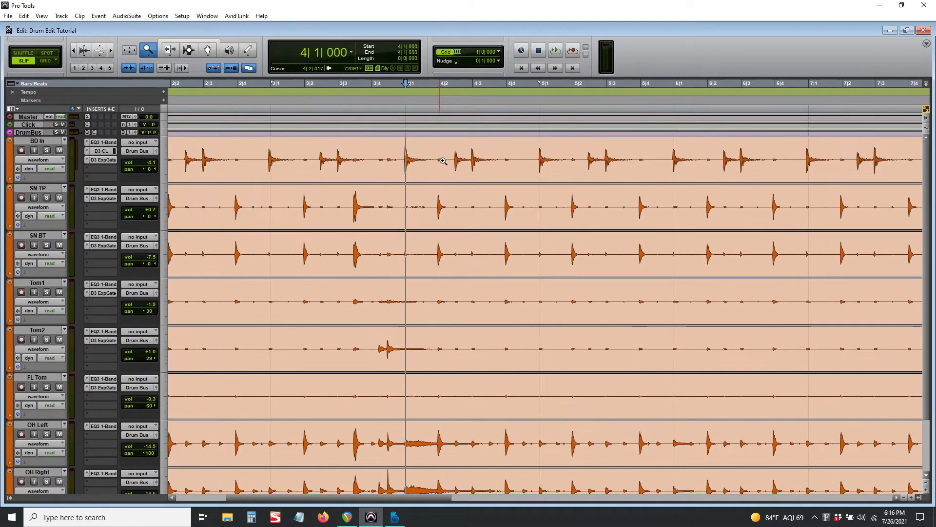
left_click(419, 160)
left_click(407, 162)
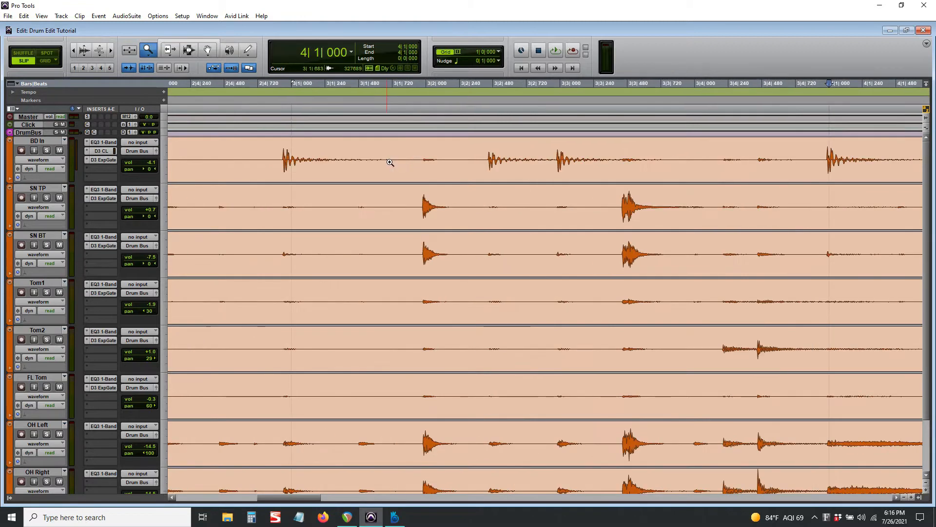
left_click(439, 206)
left_click(511, 209)
left_click(600, 219)
left_click(527, 198)
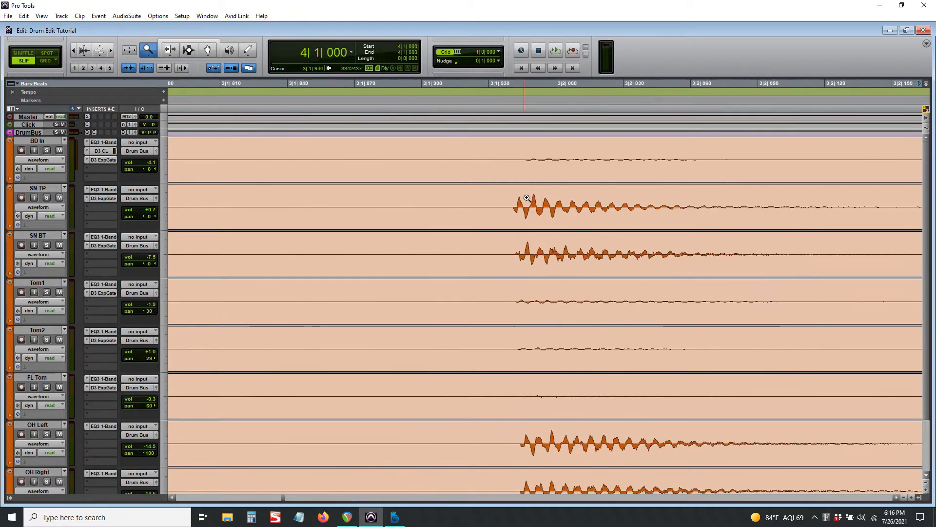
left_click(526, 199)
left_click(534, 199)
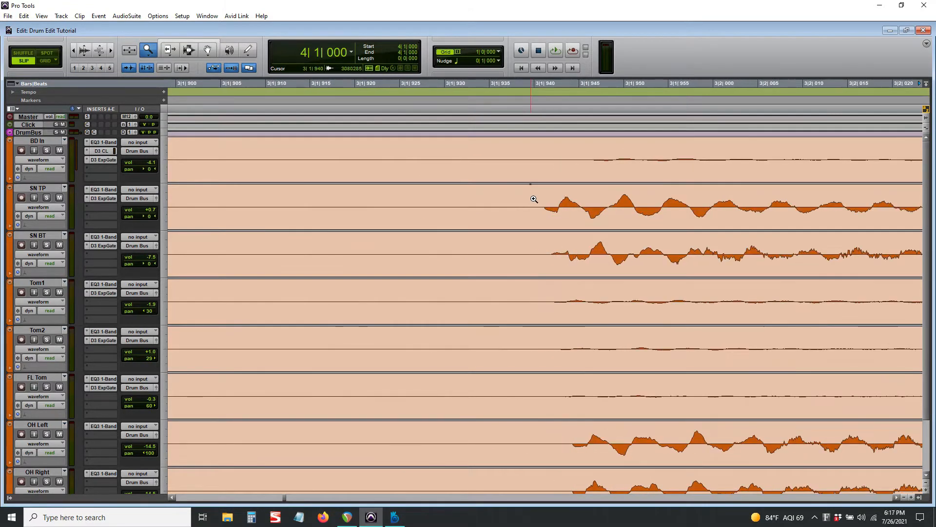
left_click(533, 200)
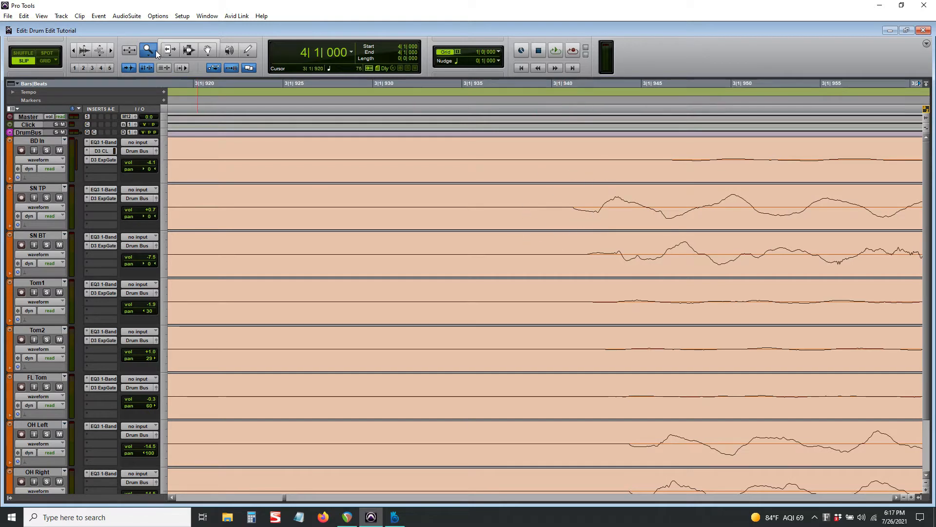
left_click(583, 211, "alt")
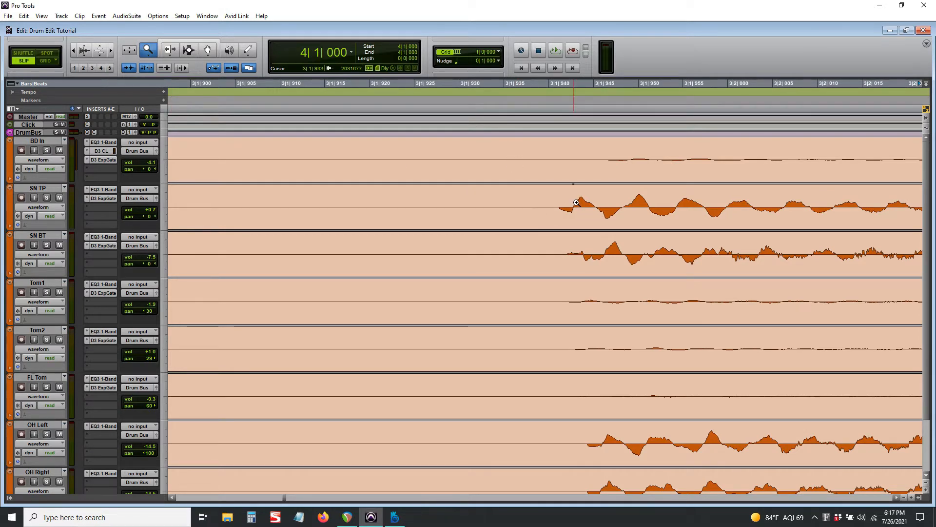
Step: Save the close-up view of the snare transient as zoom preset 5
scroll(577, 202, "right", 1)
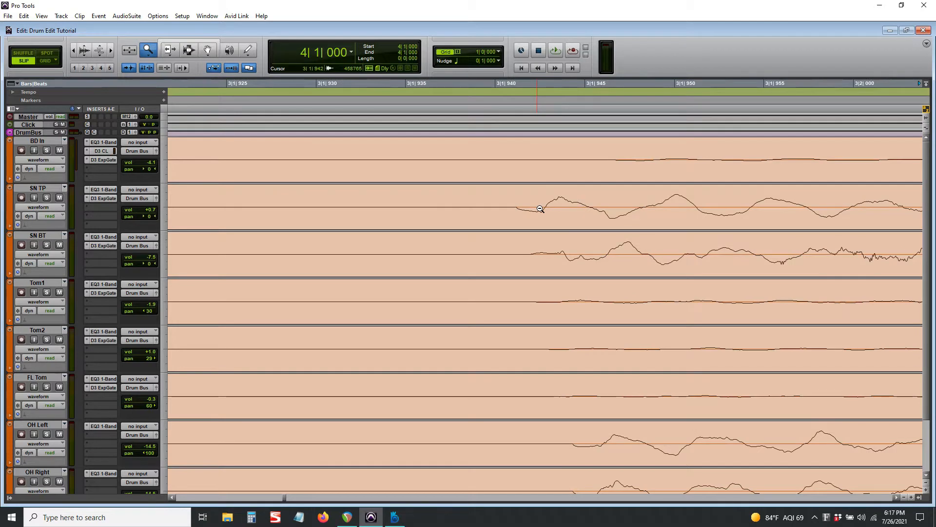
left_click(112, 68)
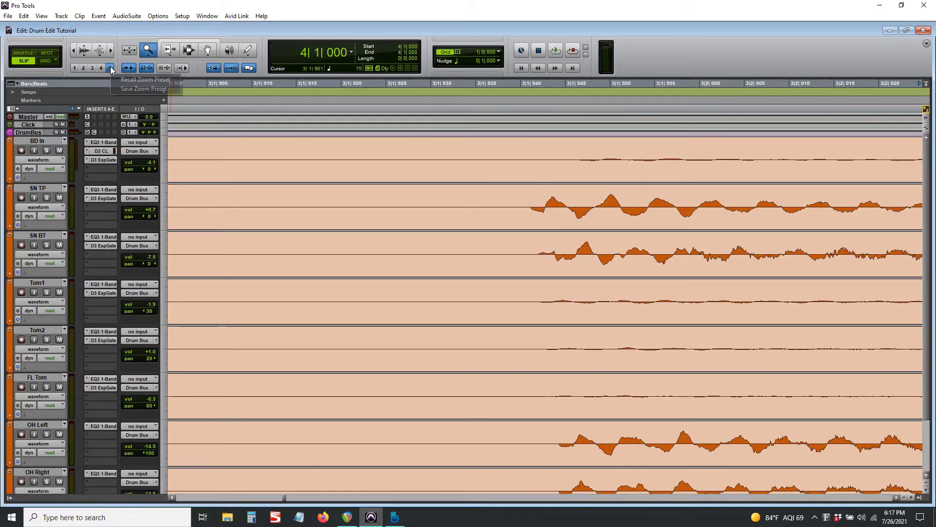
left_click(127, 89)
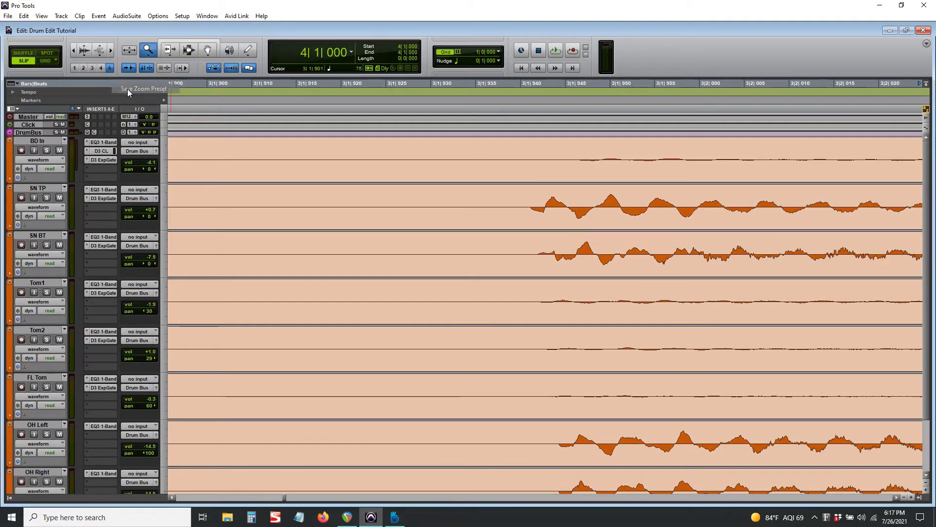
Step: Enlarge the waveforms vertically, and save a view of about one and a half bars as zoom preset 3
key("ctrl+bracketright")
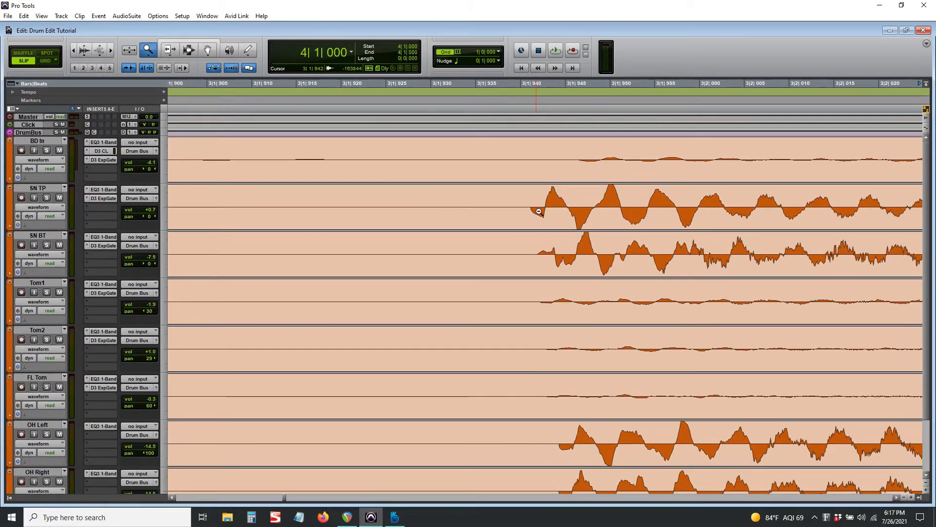
left_click(539, 211, "alt")
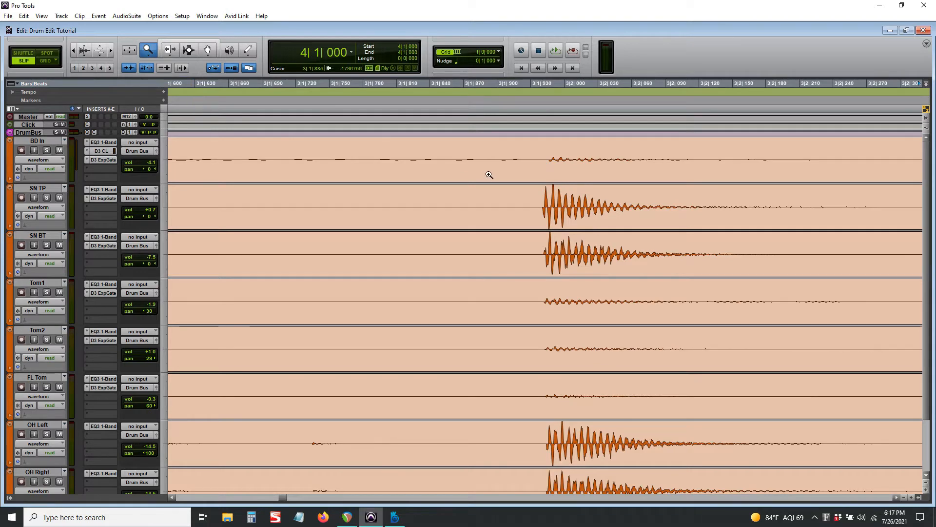
left_click(523, 215, "alt")
left_click(516, 213, "alt")
left_click(91, 68)
left_click(102, 92)
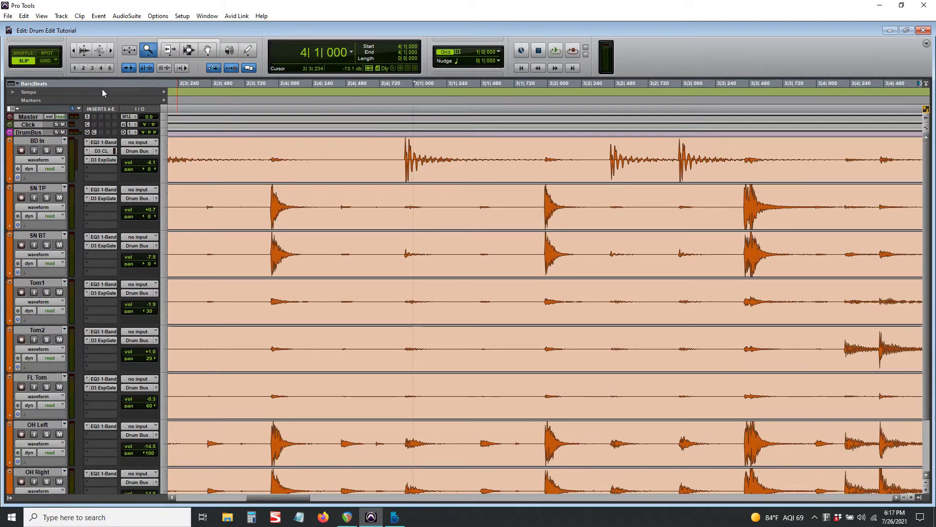
Step: Save a wider view of about 11 bars, showing the whole first drum clips, as zoom preset 2
left_click(539, 204, "alt")
left_click(529, 206, "alt")
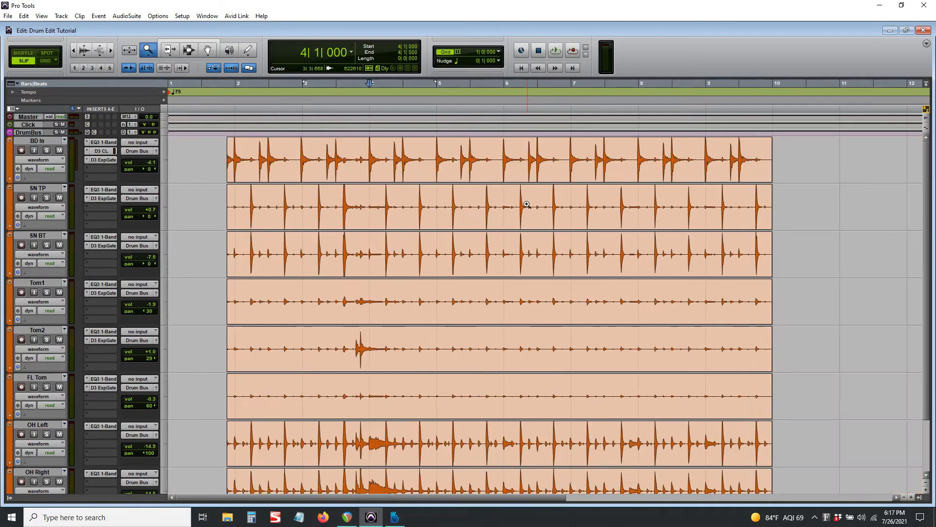
left_click(83, 69)
left_click(105, 90)
Step: Save an overview of about 90 bars, containing both sections of drum clips, as zoom preset 1
left_click(403, 218, "alt")
left_click(403, 218, "alt")
left_click(386, 215, "alt")
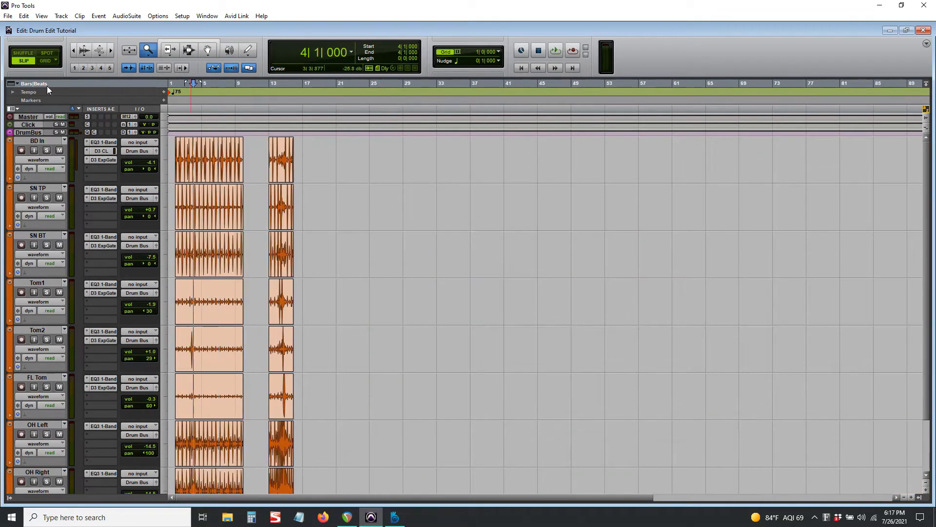
left_click(75, 68)
left_click(81, 89)
Step: Compare the saved zoom levels around the cursor at 4|1|000, ending on the preset 5 close-up of the kick hit
scroll(313, 192, "up", 4)
scroll(378, 227, "down", 2)
scroll(322, 212, "up", 1)
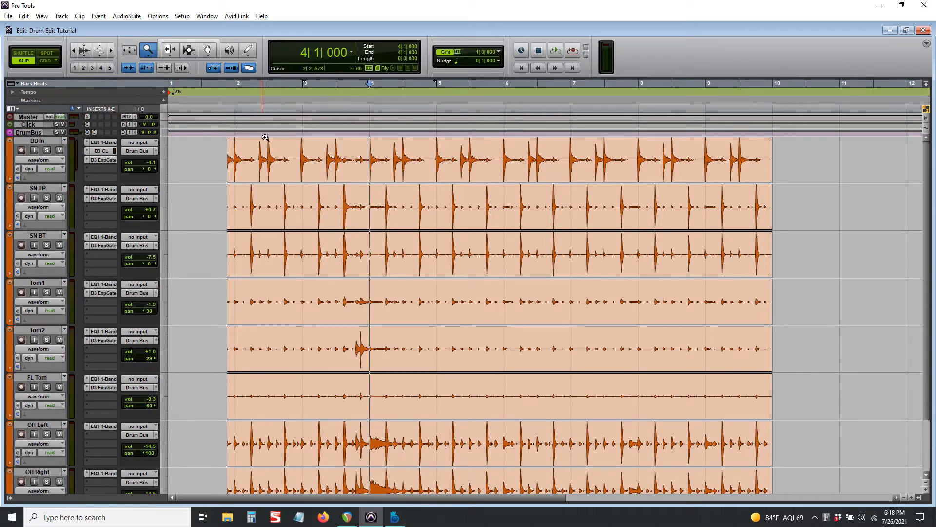
left_click(348, 172)
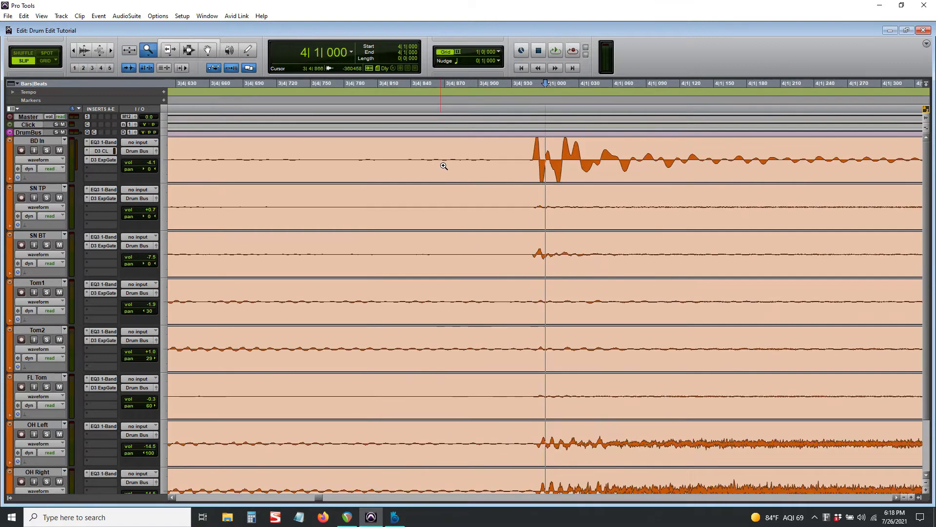
key("r")
key("r")
key("r")
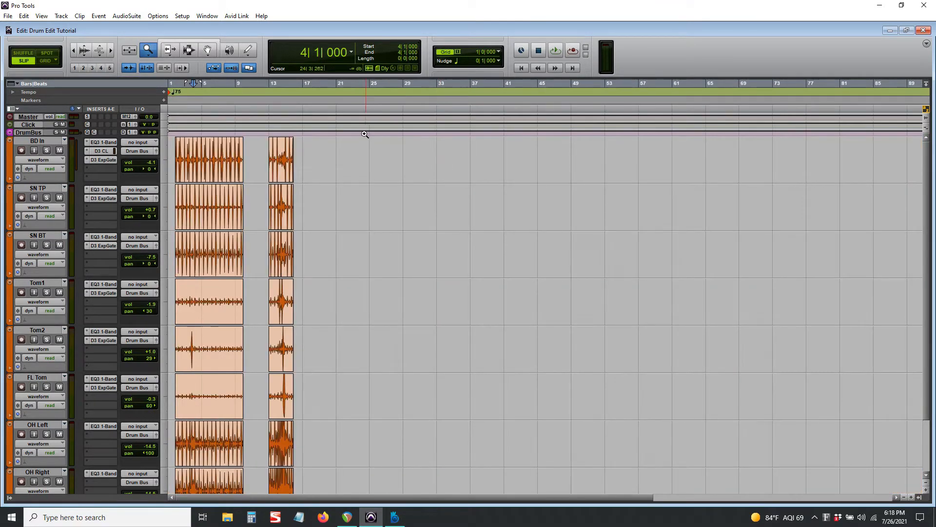
key("super+5")
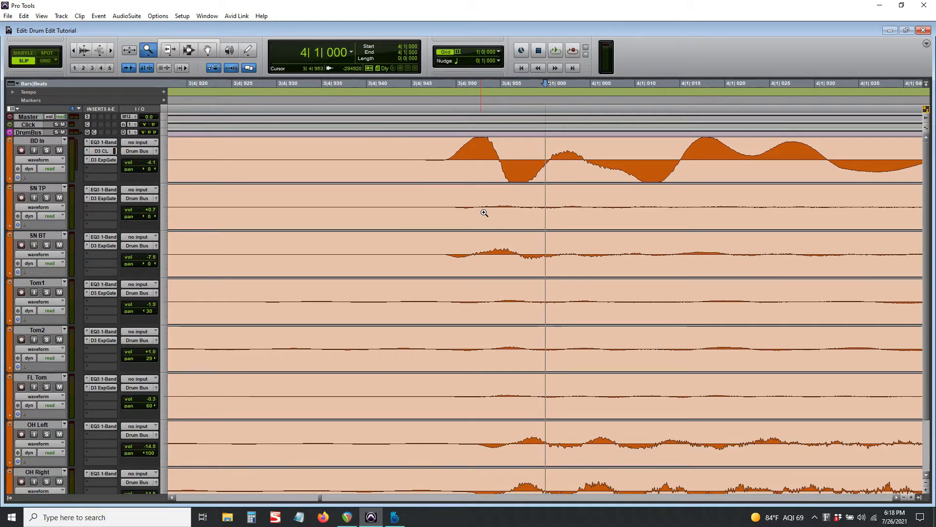
Step: Zoom out from the BD In hit at 4|1|000 and back in stepwise to compare the surrounding hits at different magnifications
key("ctrl+bracketleft")
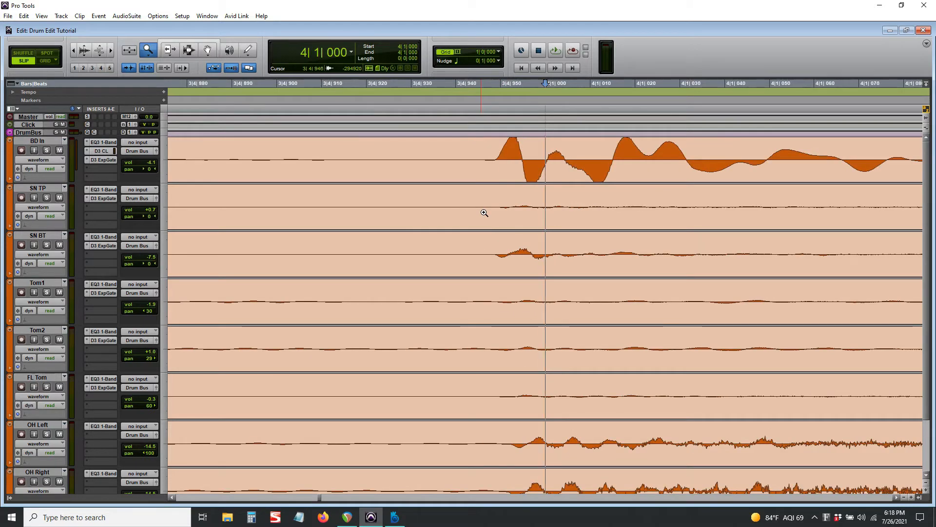
key("ctrl+bracketleft")
key("ctrl+bracketleft")
key("ctrl+bracketleft")
key("ctrl+bracketleft")
key("ctrl+bracketleft")
key("ctrl+bracketleft")
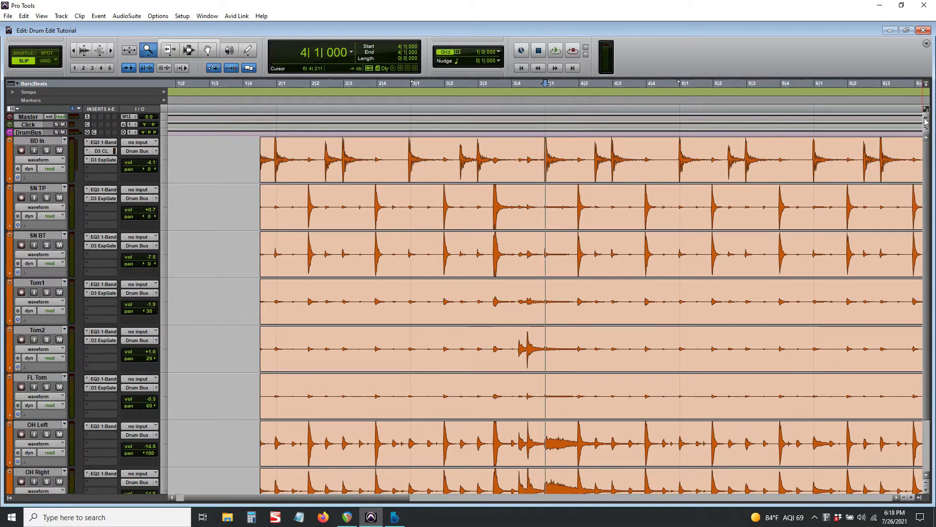
key("ctrl+]")
key("ctrl+]")
key("ctrl+]")
key("ctrl+]")
key("ctrl+]")
key("ctrl+]")
key("ctrl+[")
key("ctrl+[")
key("ctrl+[")
key("ctrl+[")
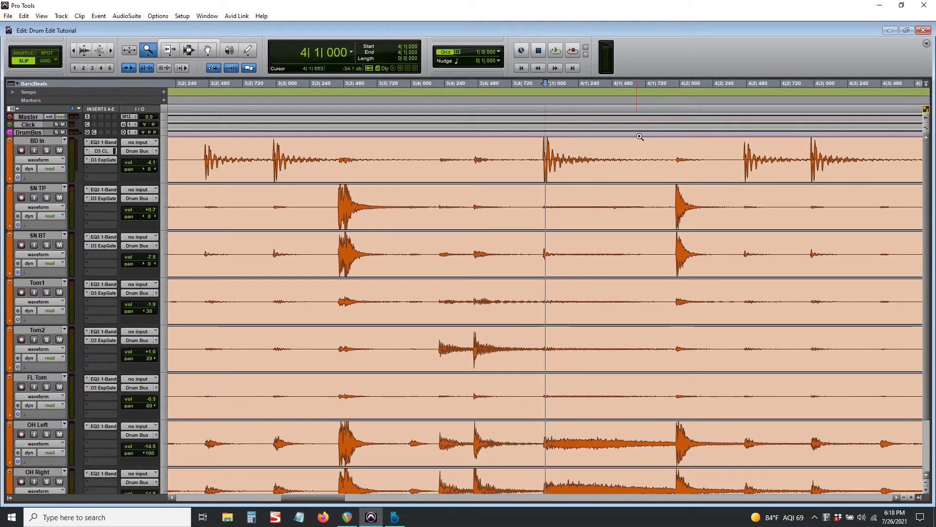
Step: Adjust the horizontal zoom until the first drum clips fit completely in the view
key("r")
key("r")
key("r")
key("r")
key("r")
key("r")
key("t")
key("t")
key("t")
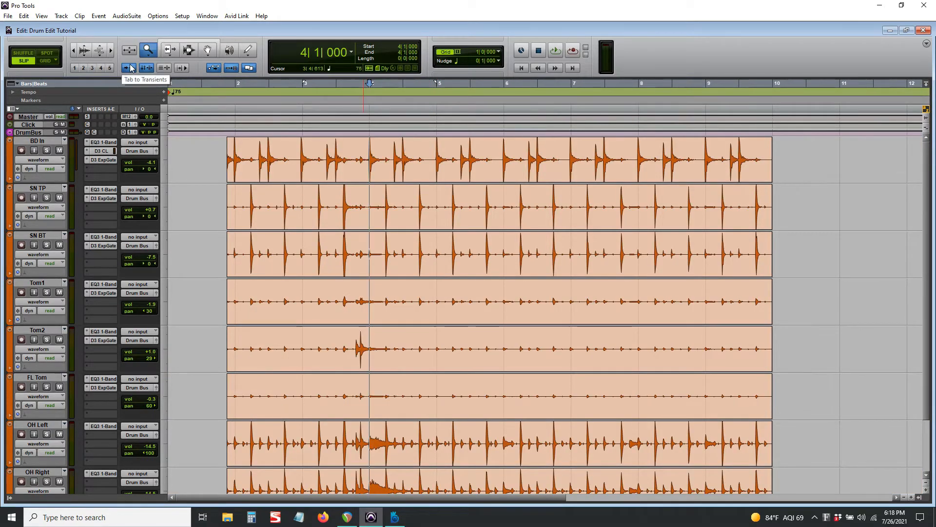
Step: Activate the Smart Tool, place the cursor on BD In just before bar 3, and advance it to the next transient
left_click(218, 52)
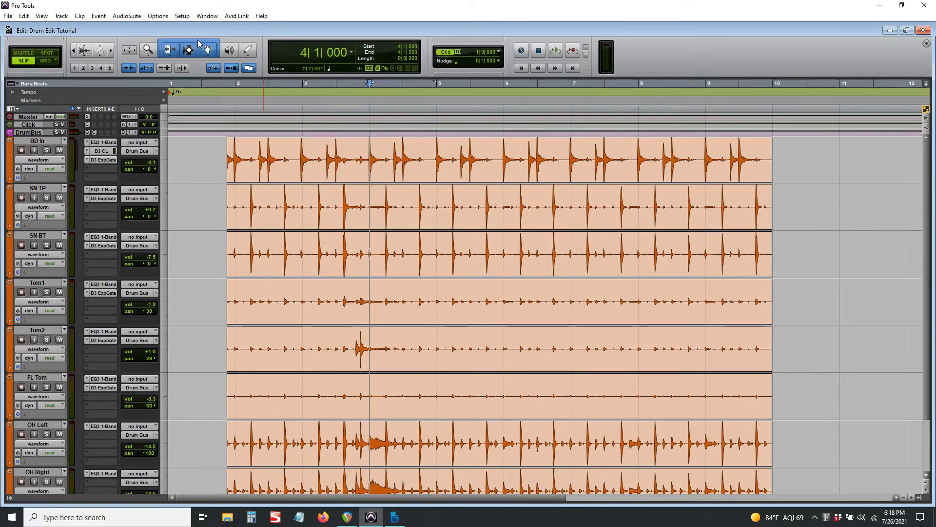
key("ctrl+bracketright")
key("ctrl+bracketright")
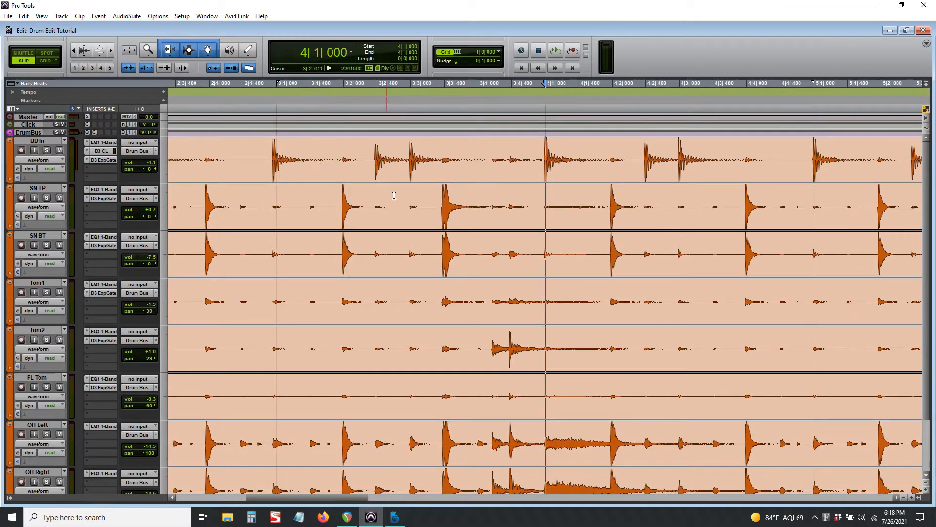
scroll(447, 226, "left", 5)
left_click(390, 162)
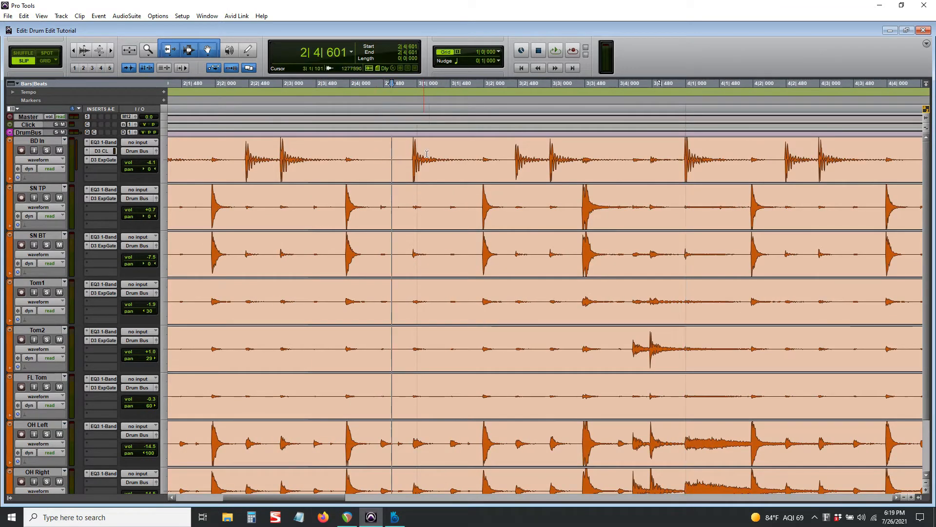
key("Tab")
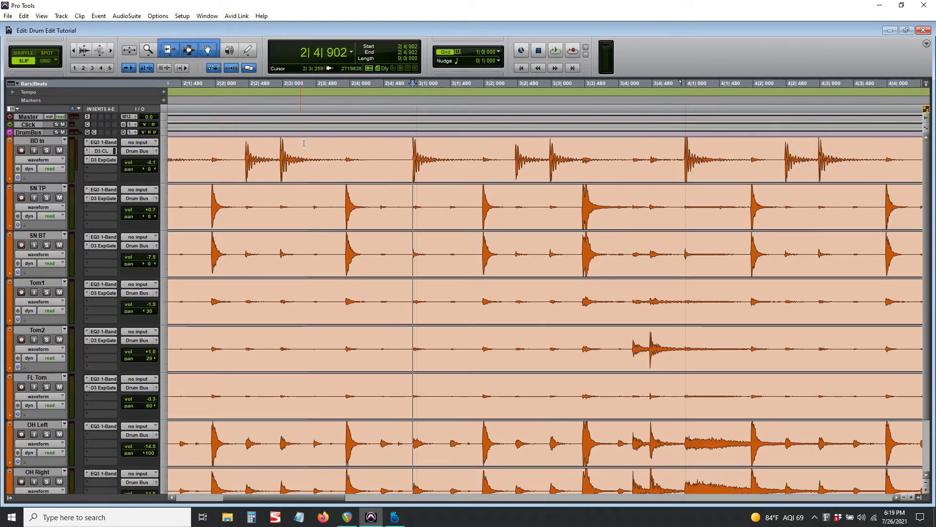
Step: Return to the session start, show both drum sections, and duplicate the playlist of all the grouped drum tracks
key("r")
key("Return")
key("r")
key("r")
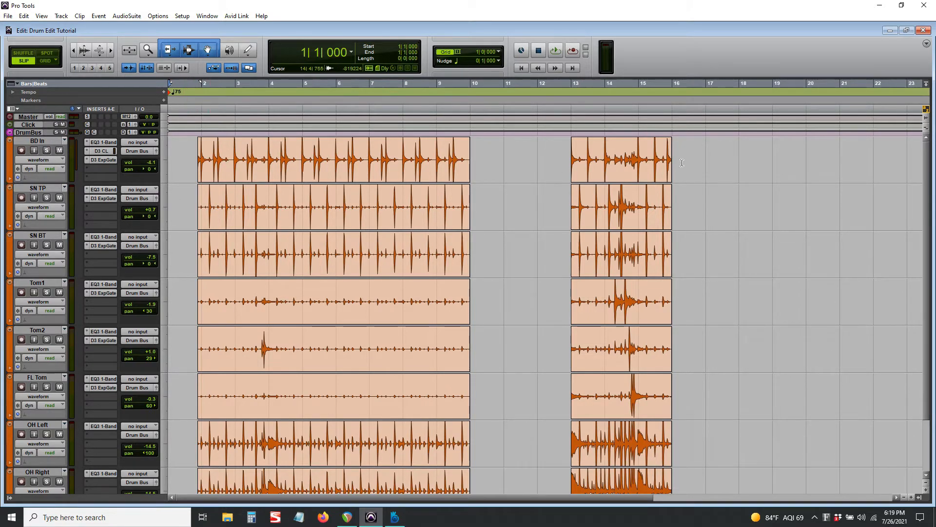
left_click(334, 215)
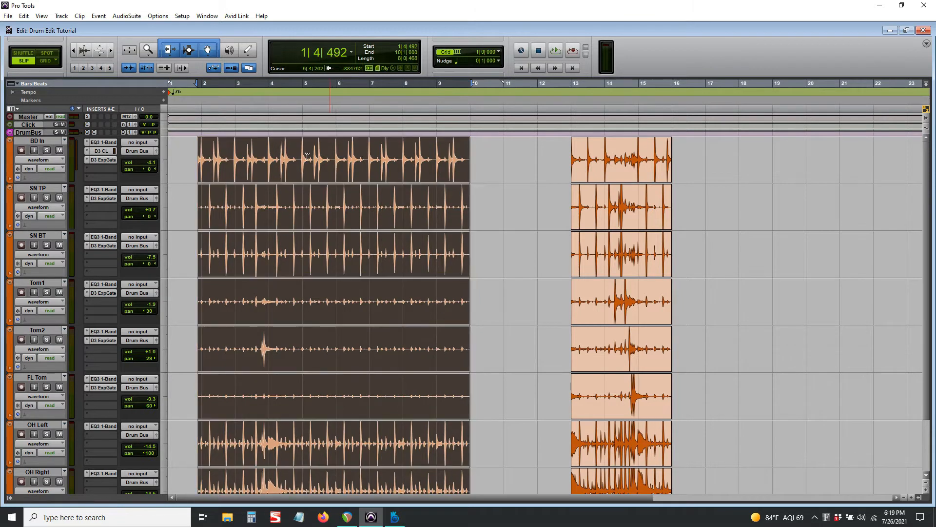
left_click(65, 140)
left_click(74, 155)
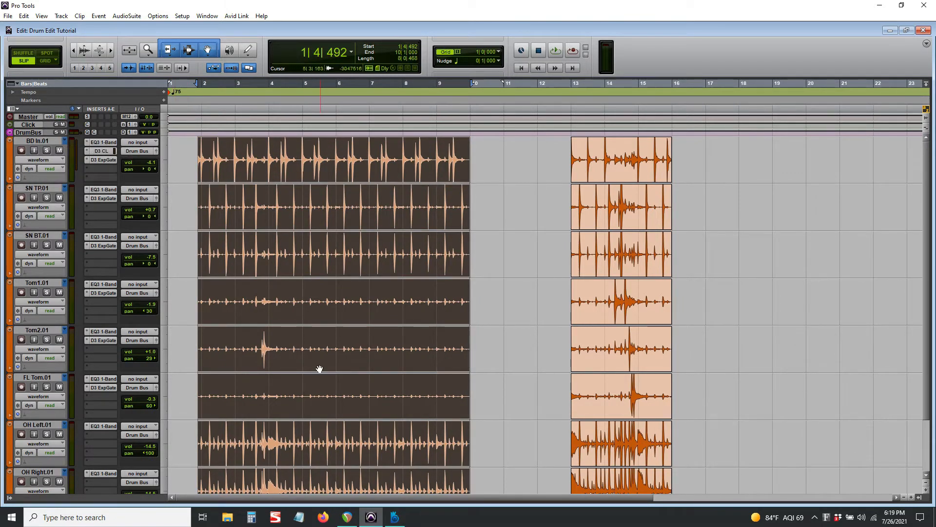
Step: Delete the grouped drum audio from 3|3|765 to the end of the first clips, undoing and repeating the deletion once
left_click(348, 210)
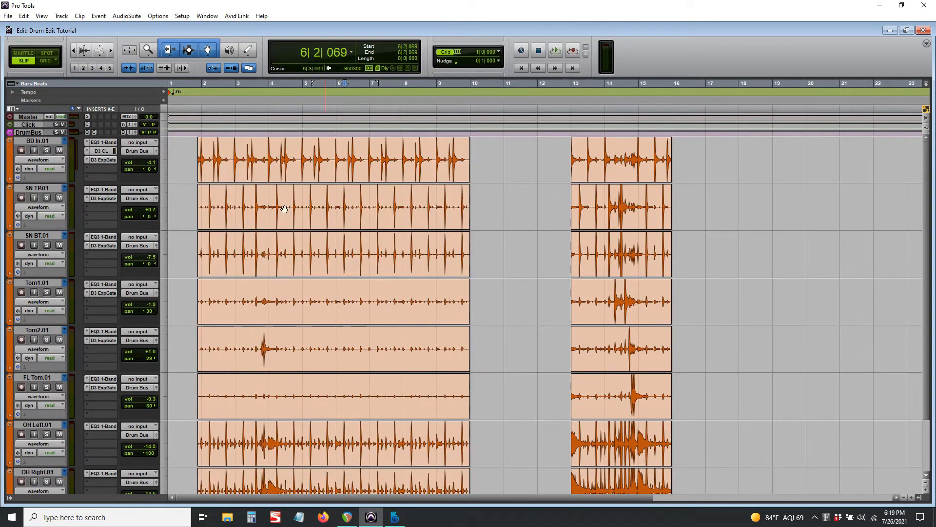
left_click_drag(259, 209, 505, 208)
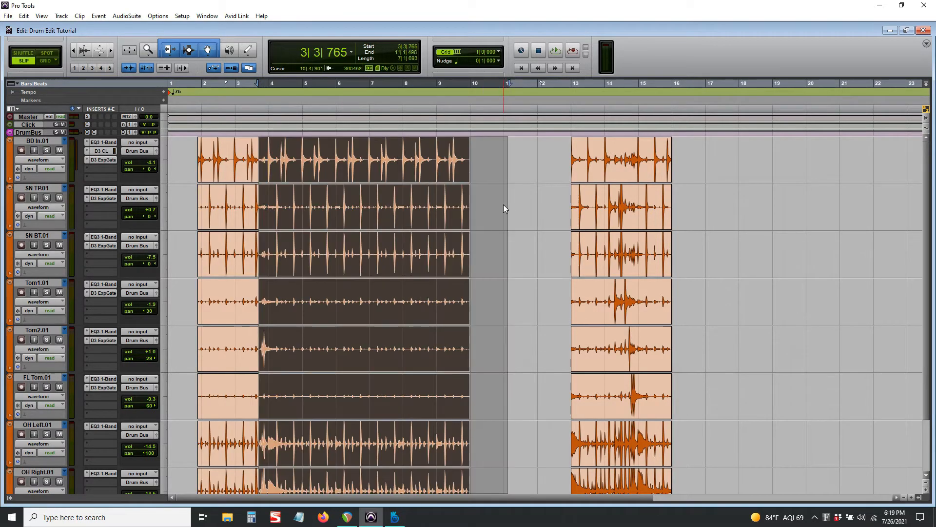
key("Delete")
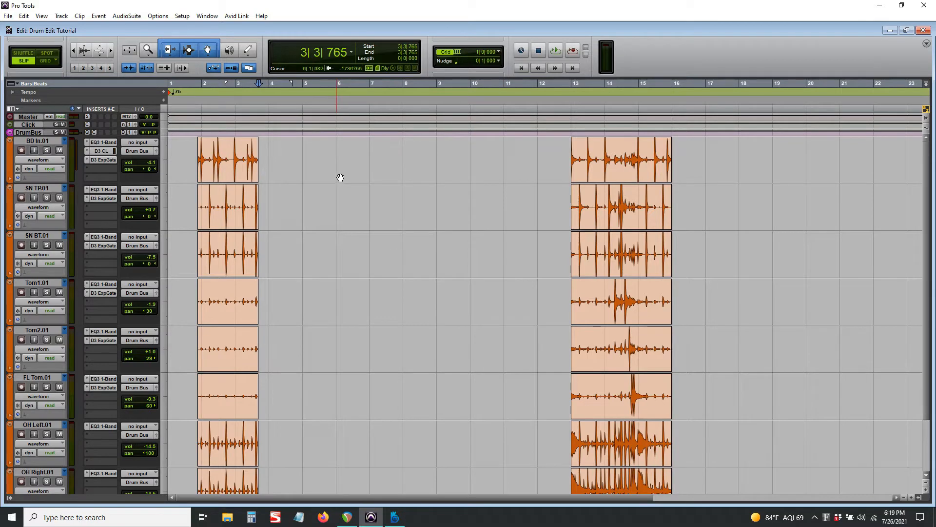
key("ctrl+z")
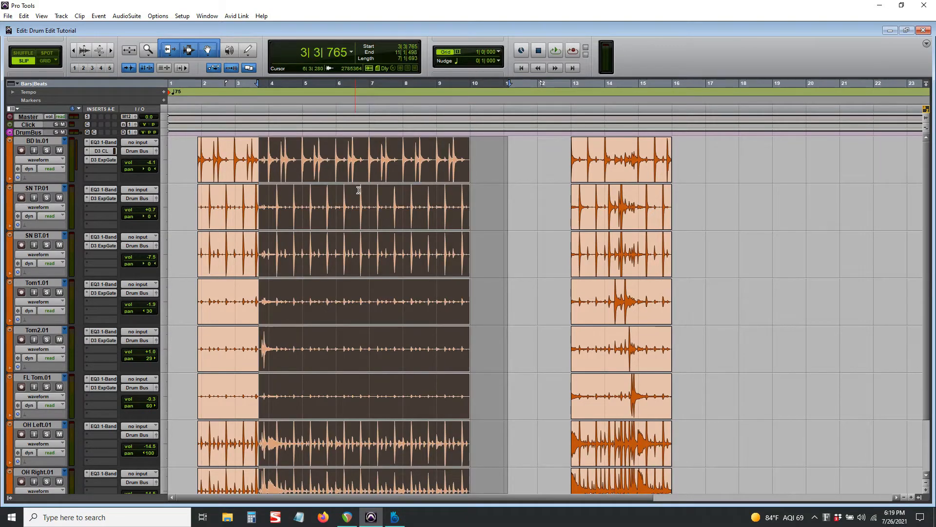
key("Delete")
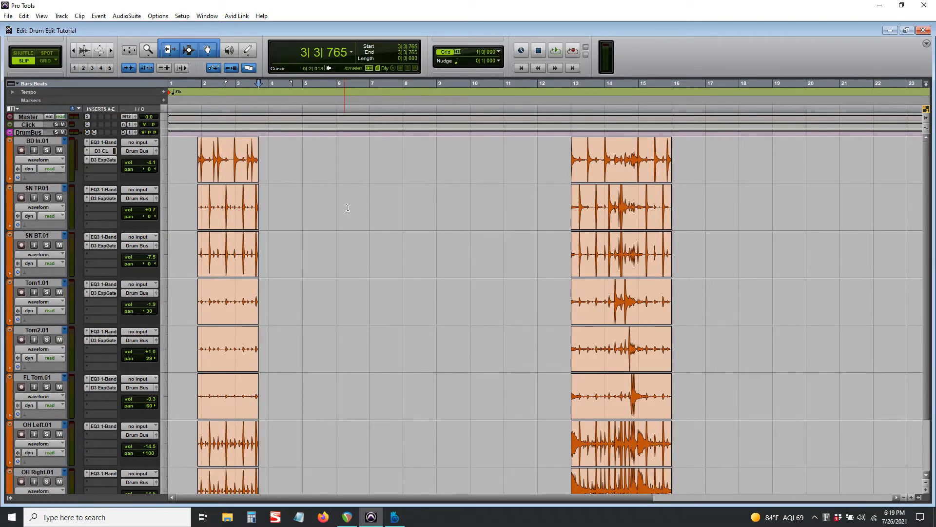
Step: Switch the grouped drum tracks back to the original BD In playlist to review the uncut recording
left_click(65, 141)
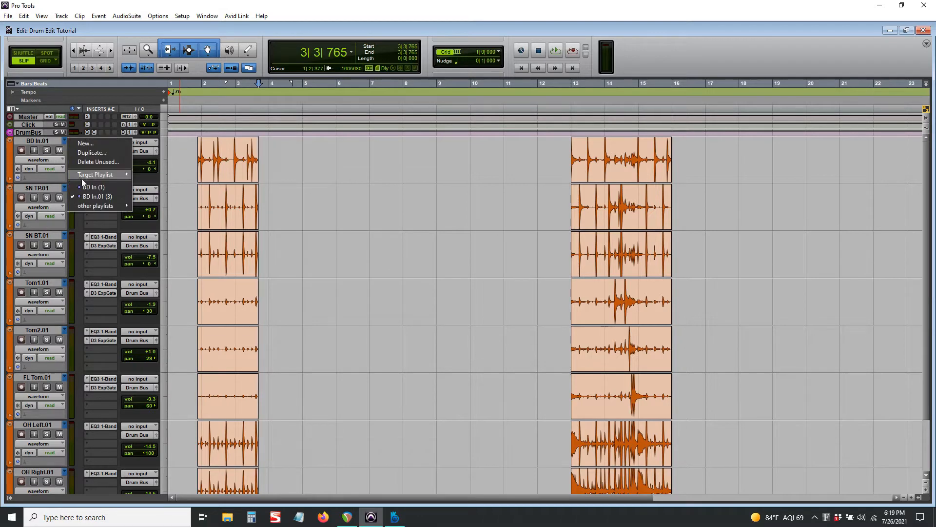
left_click(86, 187)
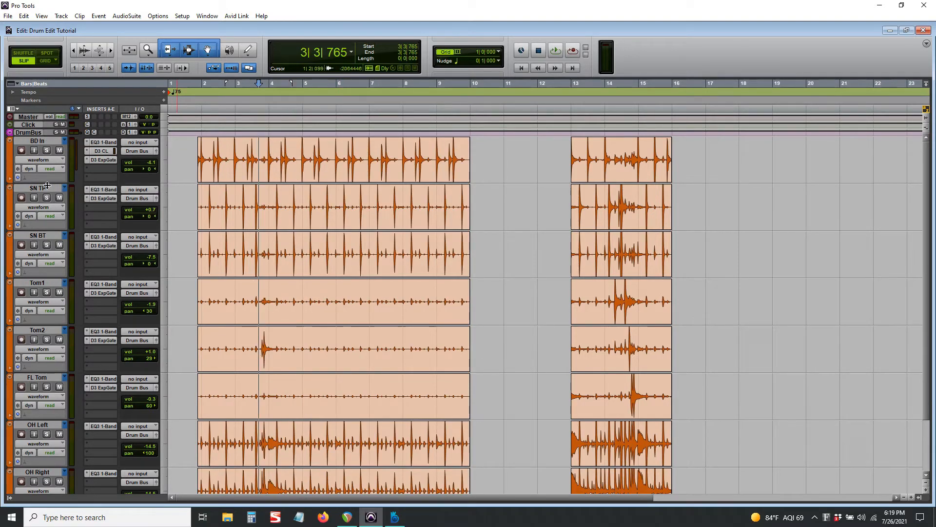
left_click(51, 161)
left_click(78, 172)
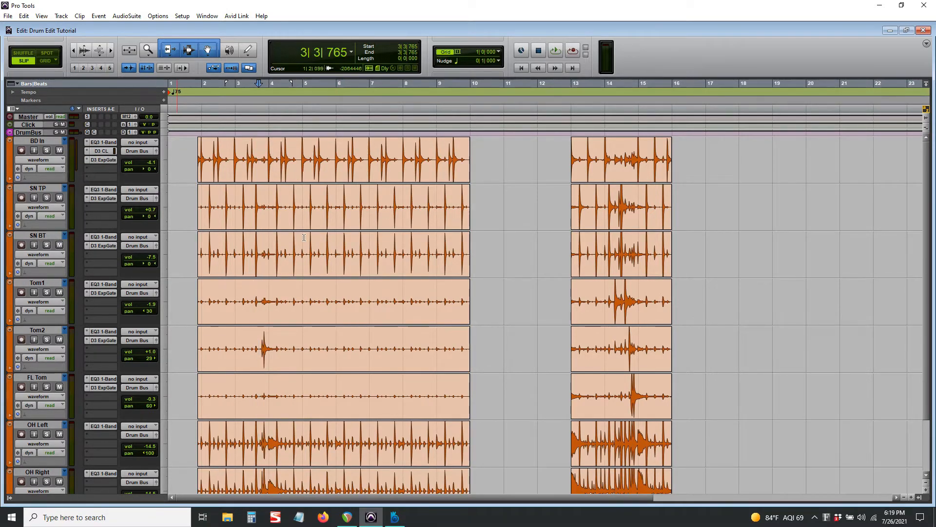
left_click_drag(266, 230, 478, 254)
left_click(55, 162)
left_click(92, 194)
left_click(324, 158)
key("Return")
Step: Activate the BD In.01 playlist, and extend the end of the shortened first drum clips to about bar 8
left_click(63, 141)
left_click(101, 196)
double_click(257, 166)
left_click_drag(261, 165, 405, 167)
key("F4")
left_click(363, 158)
key("F1")
Step: Select both sections of drum clips, choose a darker orange for the BD In.01 track in the color palette, and clear the selection
left_click(311, 168)
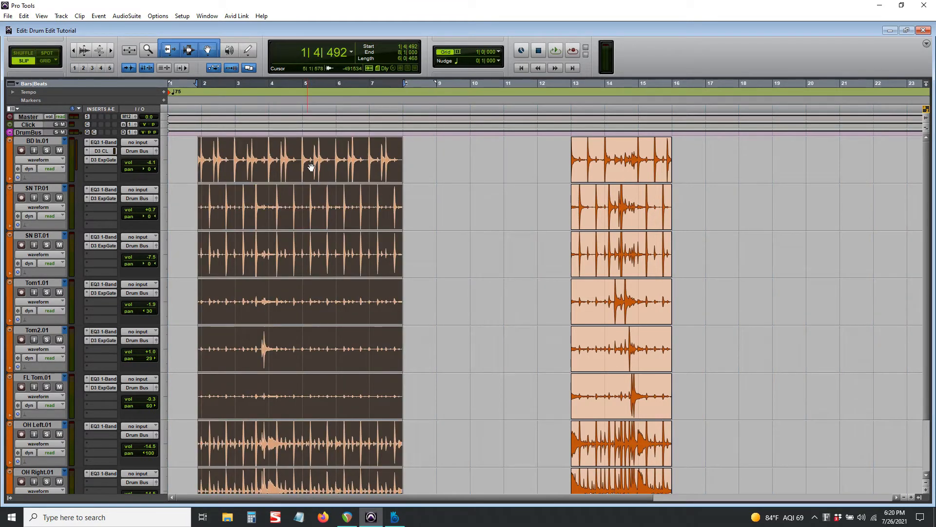
left_click(640, 177, "shift")
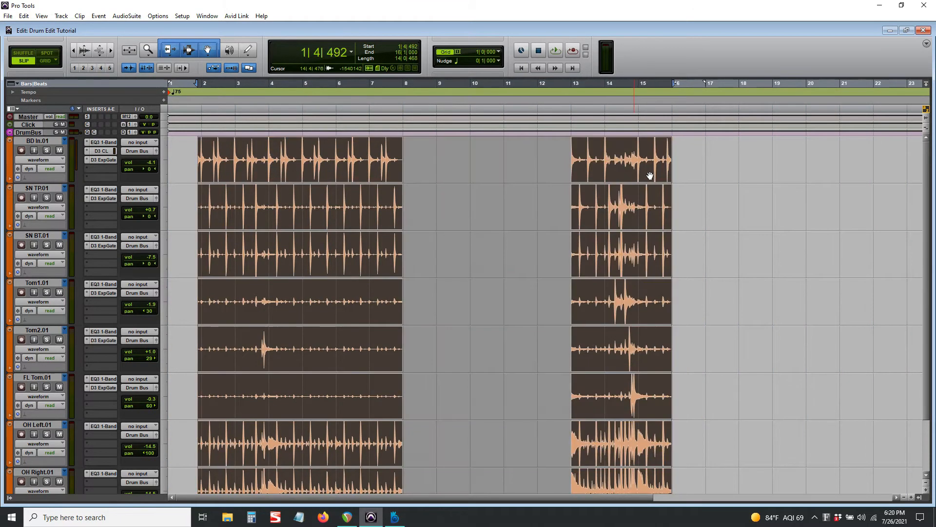
double_click(11, 163)
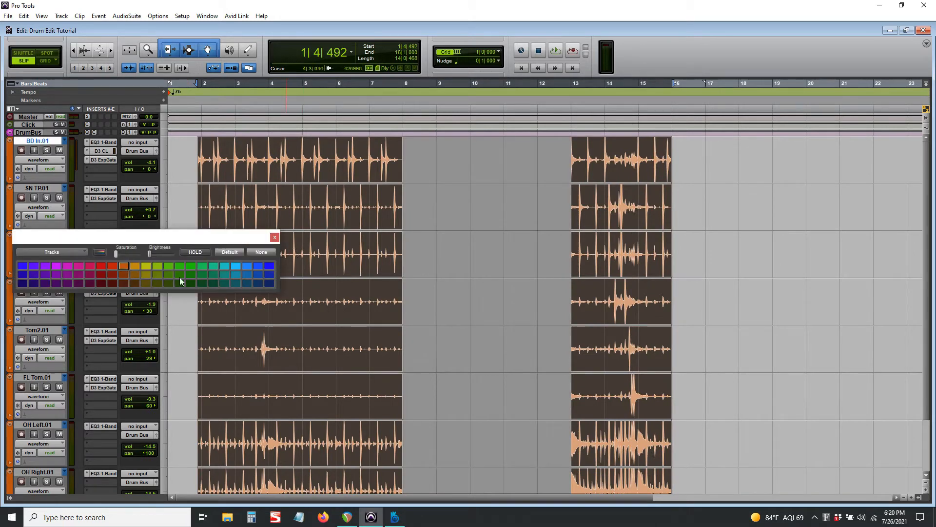
left_click(127, 274)
left_click(273, 238)
left_click(282, 204)
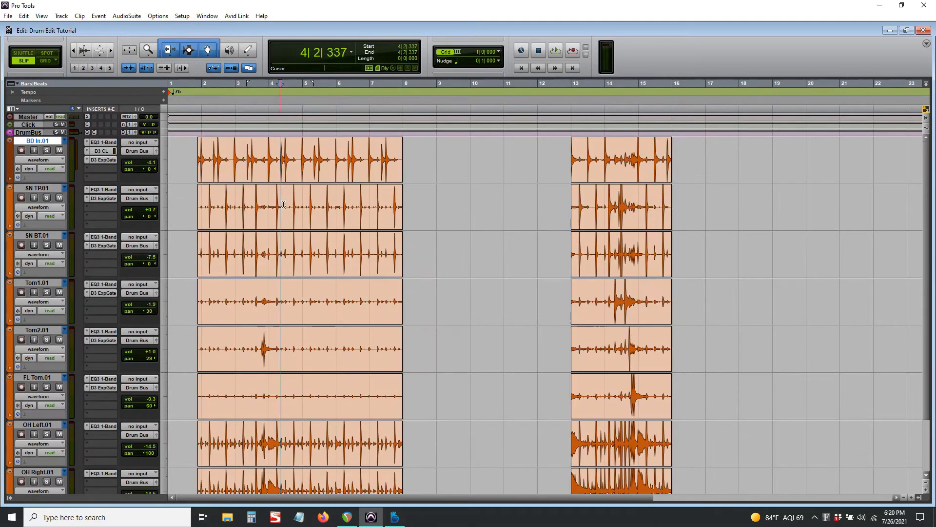
Step: Recolor both sections of drum clips in the BD In.01 playlist a darker orange, clear the selection and close the color palette
double_click(10, 168)
left_click(124, 267)
left_click(317, 171)
left_click(633, 179, "shift")
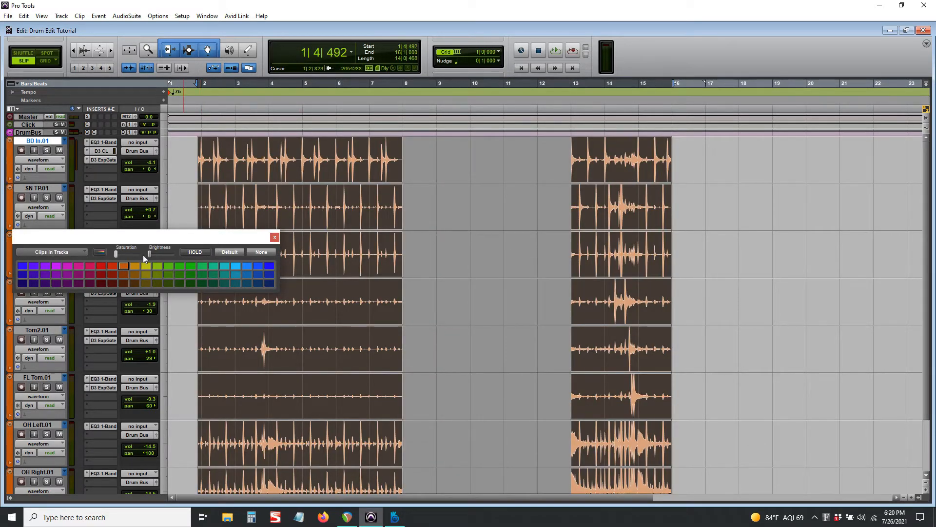
left_click(319, 206)
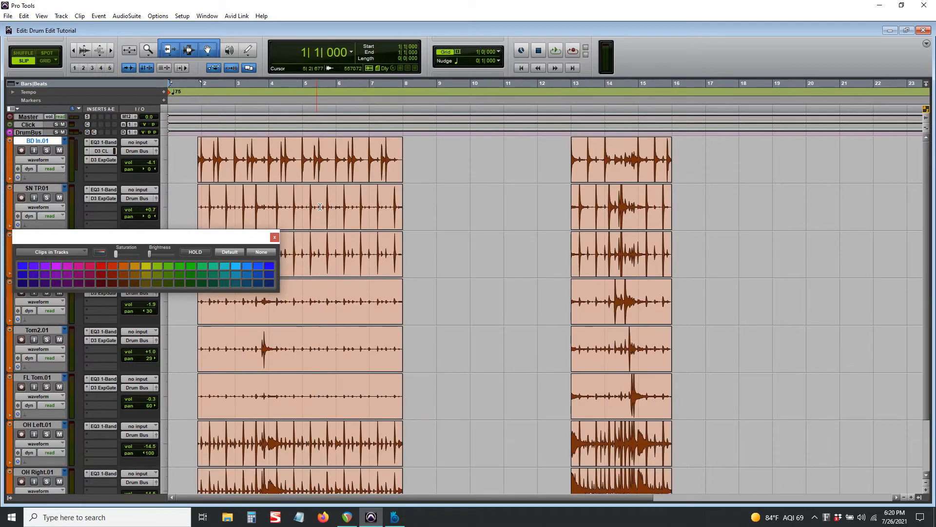
left_click(275, 237)
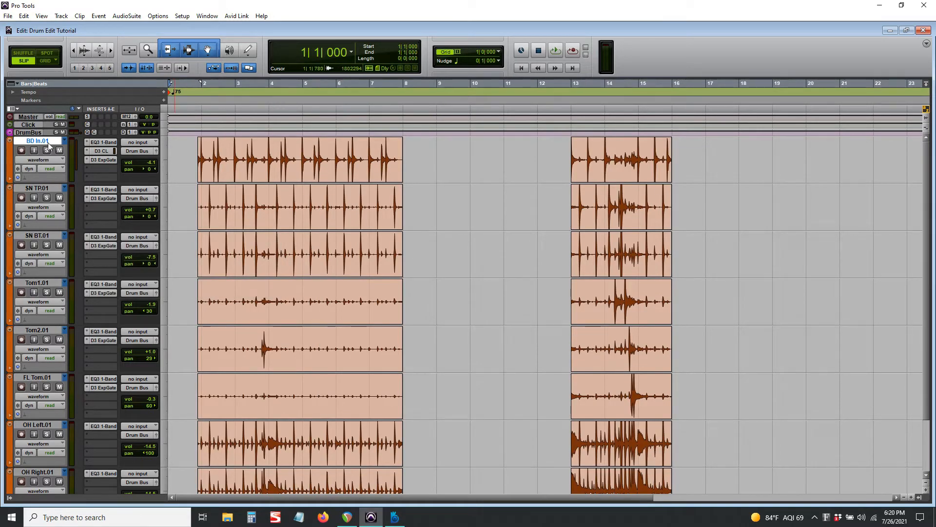
Step: Switch the grouped drum tracks to the BD In playlist and return to BD In.01 to compare the two versions
left_click(65, 140)
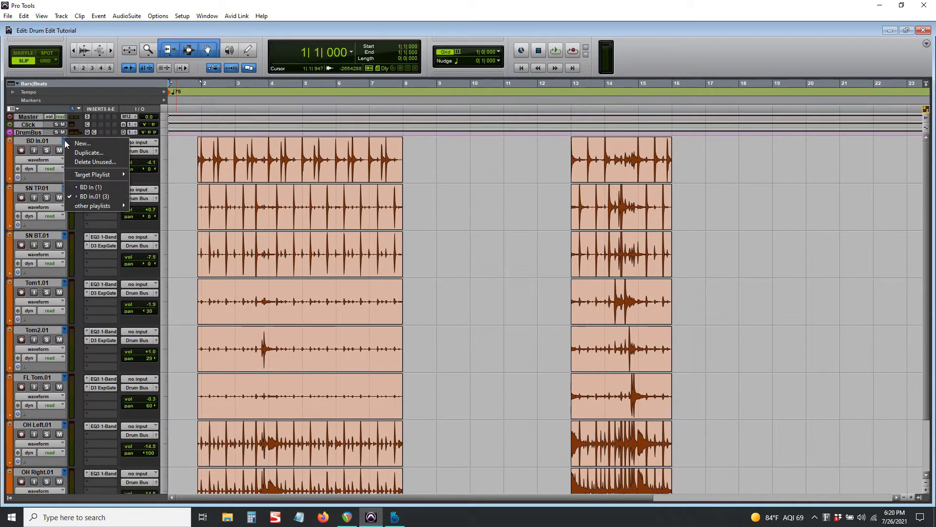
left_click(104, 187)
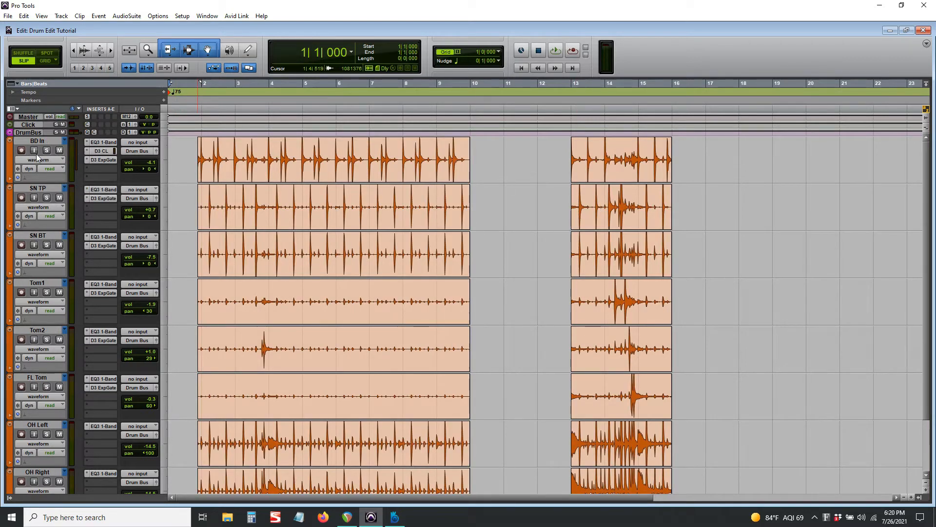
left_click(65, 141)
left_click(101, 194)
Step: Switch to Grid mode and extend the end of the first drum clips in the BD In.01 playlist to about bar 10
key("F4")
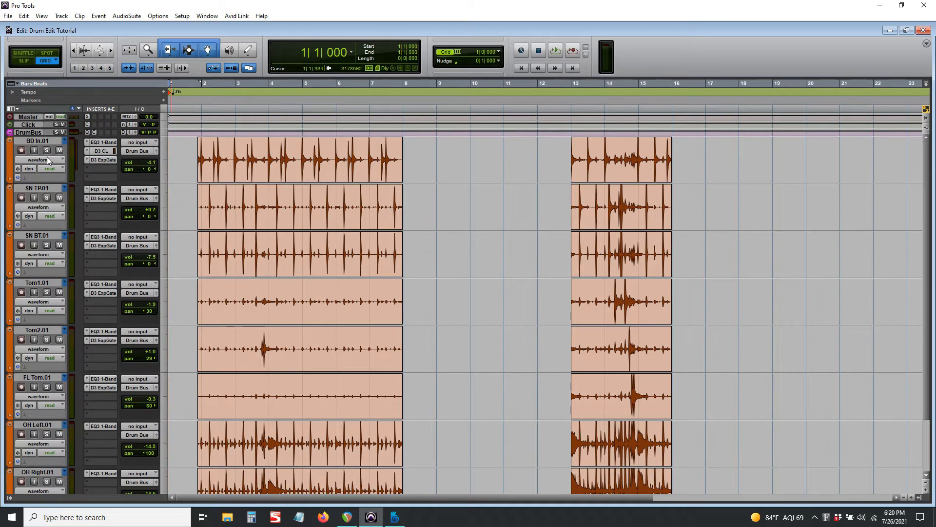
left_click(64, 140)
left_click(104, 187)
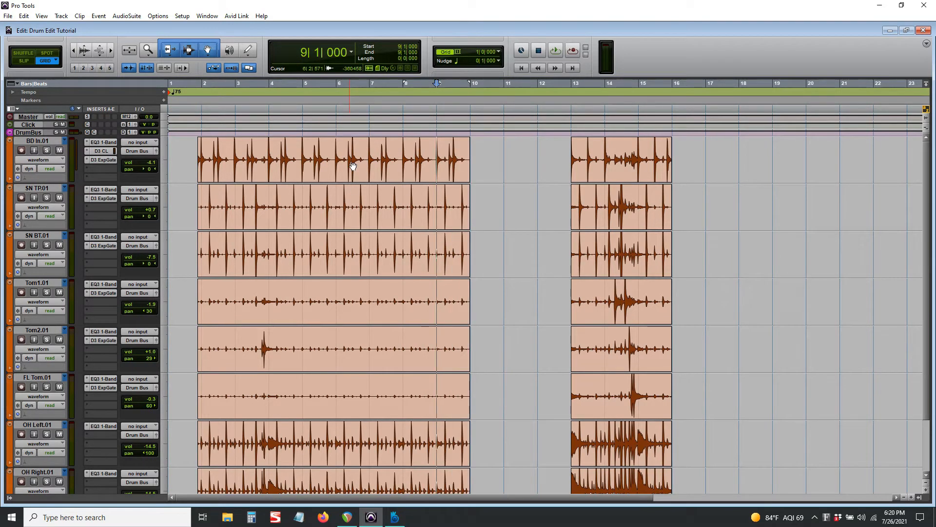
Step: Select all the drum tracks and batch rename them, replacing ".01" with " Edit" in their names
scroll(272, 215, "down", 1)
scroll(272, 229, "up", 1)
left_click(39, 140)
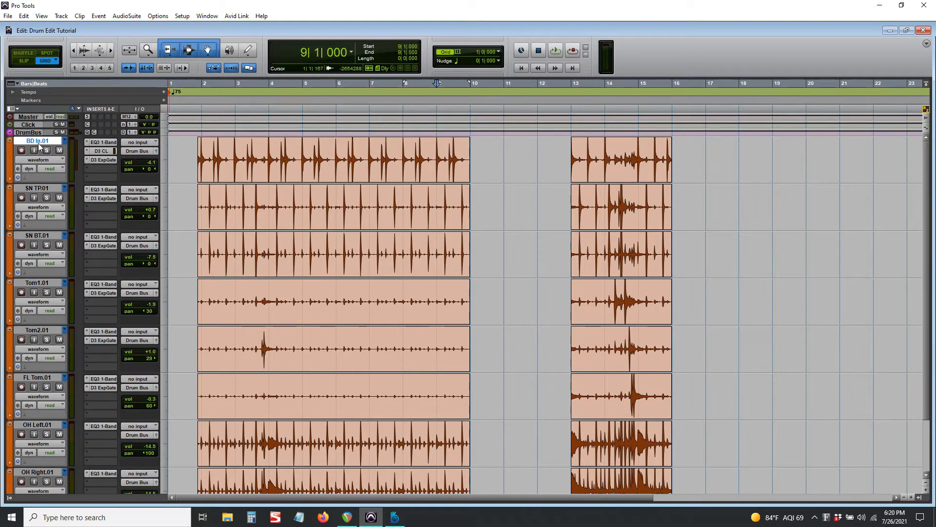
scroll(45, 195, "down", 2)
left_click(47, 402, "shift")
scroll(47, 405, "up", 2)
right_click(38, 141)
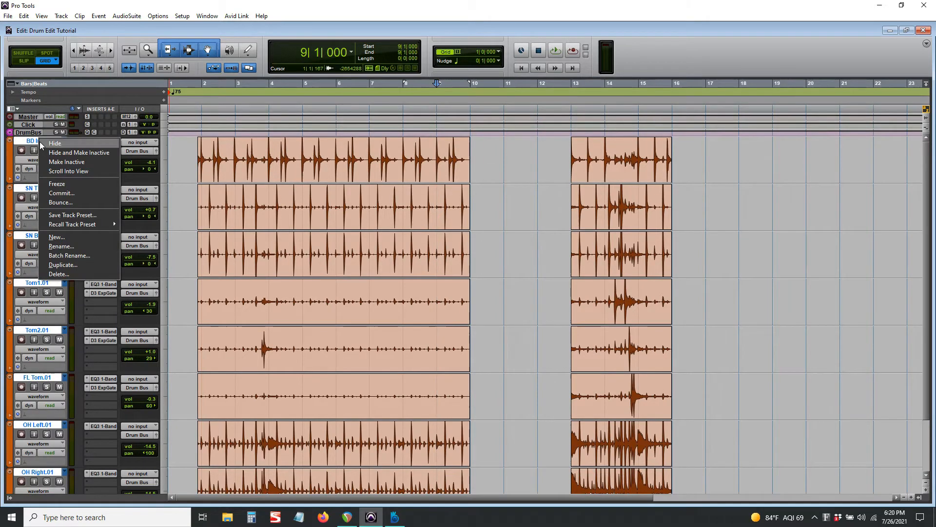
left_click(97, 257)
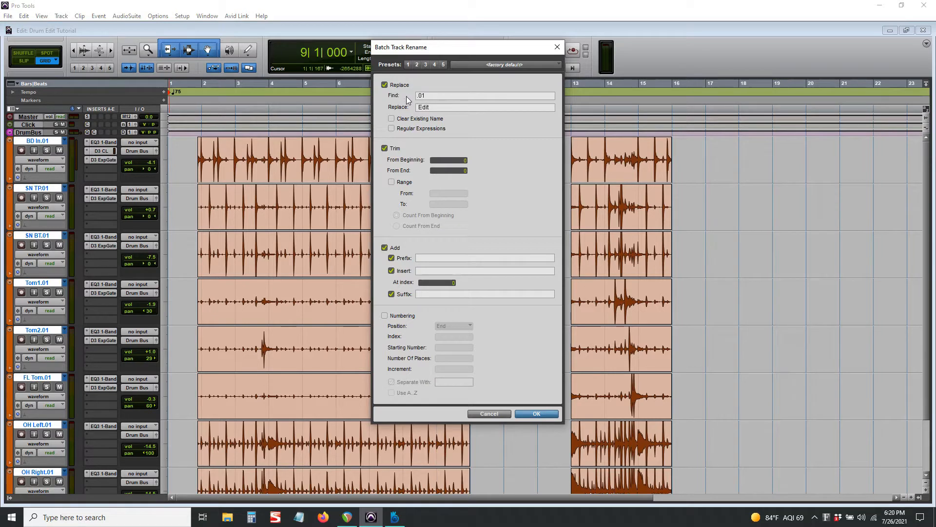
left_click(536, 414)
scroll(67, 370, "down", 2)
scroll(67, 371, "up", 2)
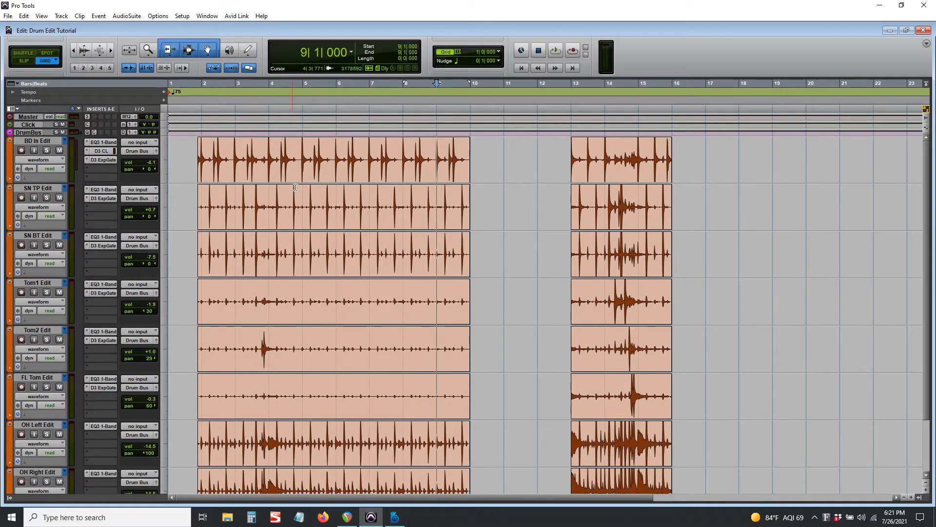
Step: Switch to Slip mode and place the edit cursor at 2|3|036 in the first drum clips
key("F3")
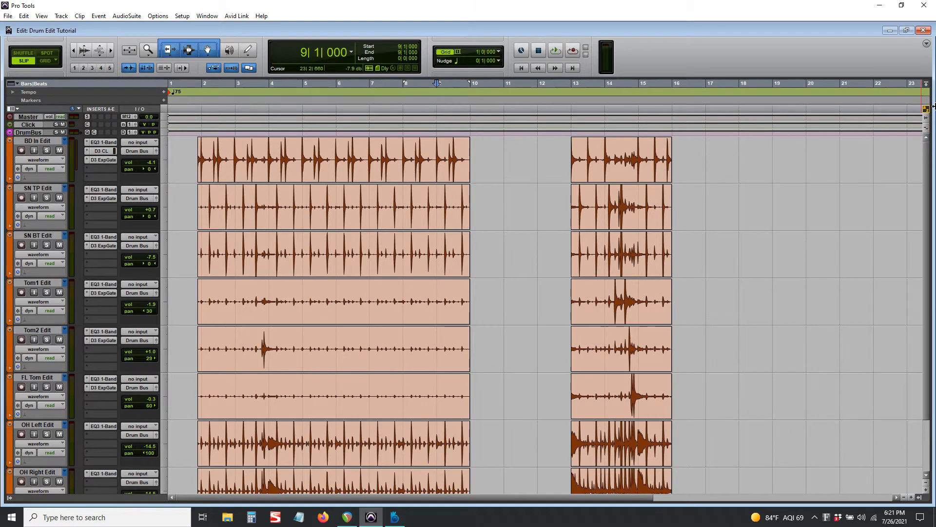
scroll(315, 205, "up", 3)
scroll(386, 204, "left", 5)
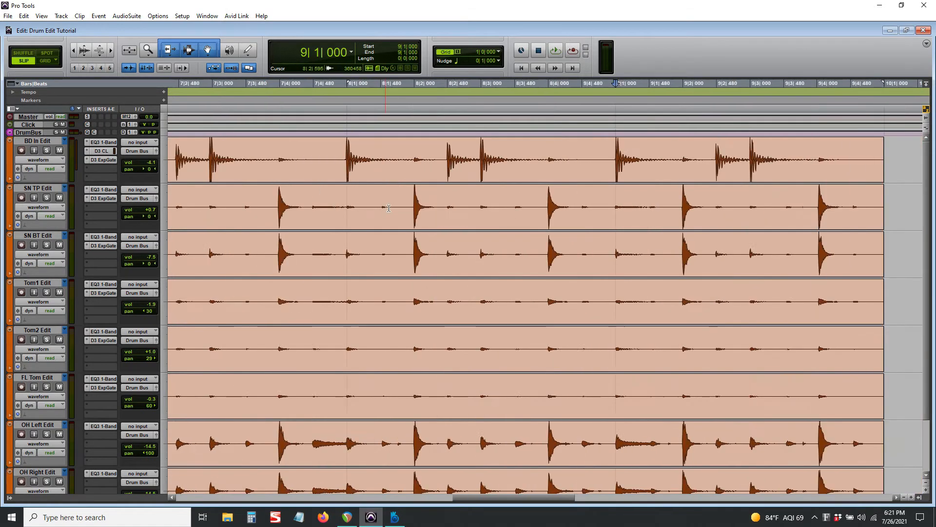
scroll(390, 205, "left", 10)
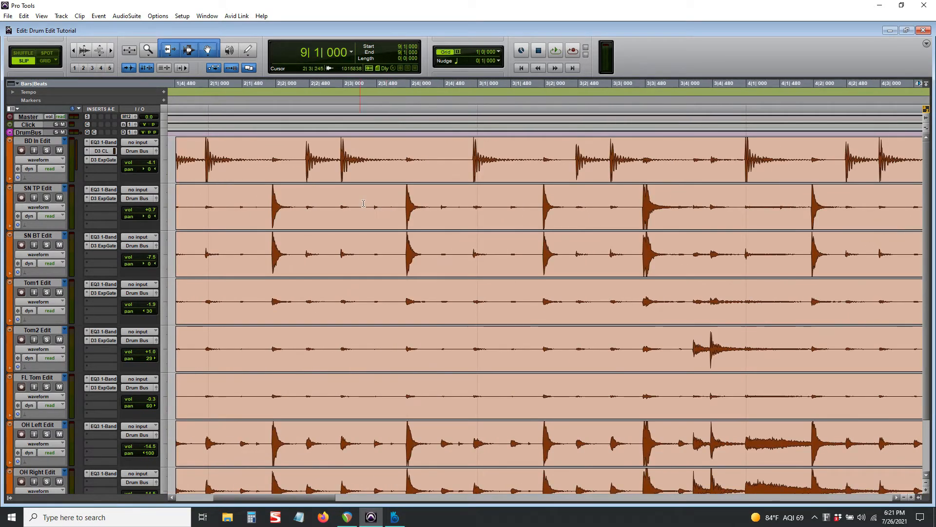
left_click(347, 204)
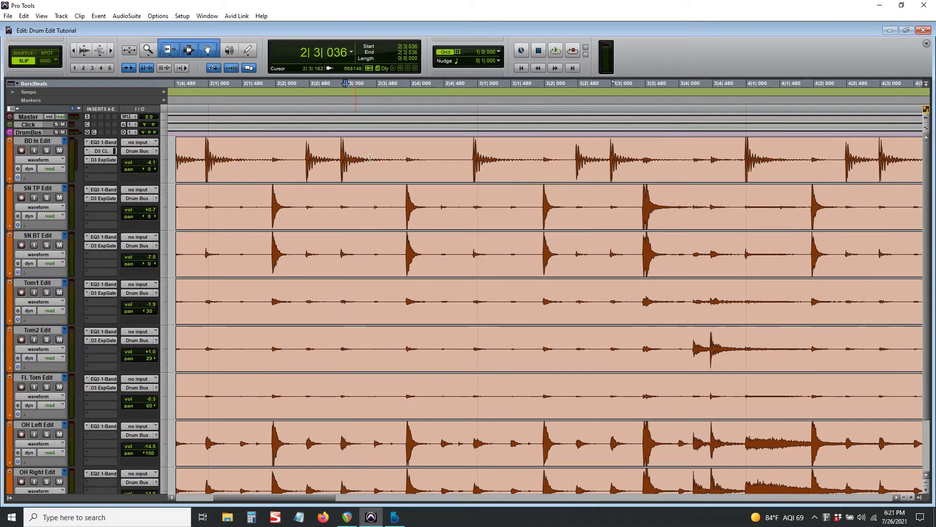
Step: Place the cursor at 1|4|749 on BD In Edit, advance it to the kick transient just before bar 2 and recall zoom preset 5
scroll(410, 245, "down", 2)
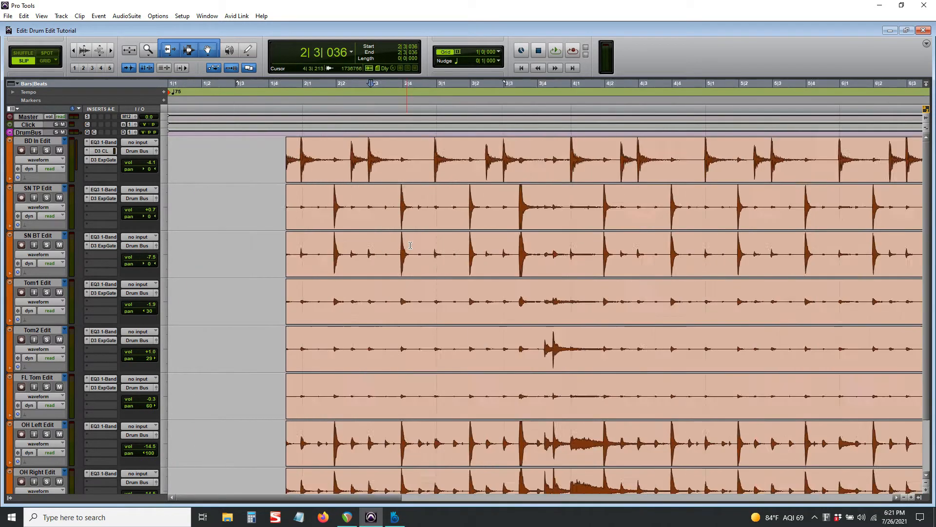
scroll(410, 246, "up", 2)
scroll(417, 232, "left", 1)
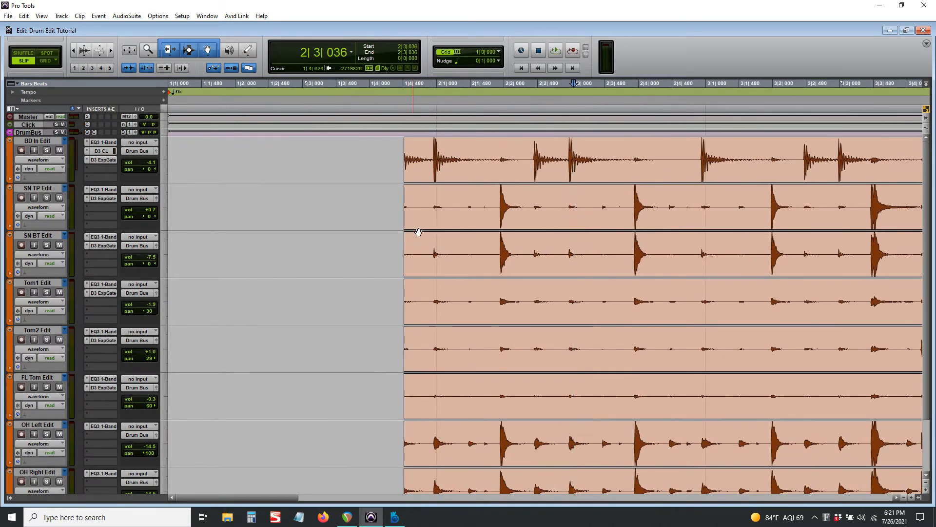
scroll(417, 231, "right", 5)
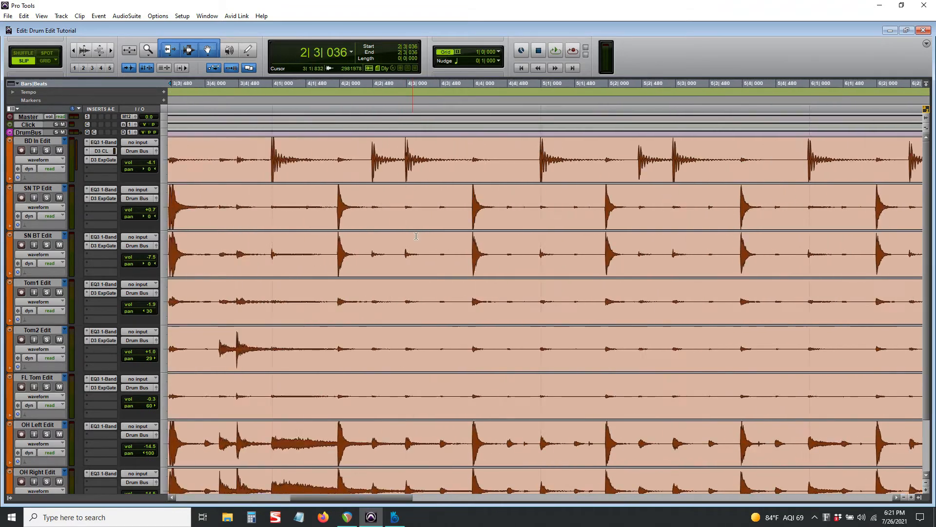
scroll(416, 236, "left", 5)
scroll(416, 236, "right", 2)
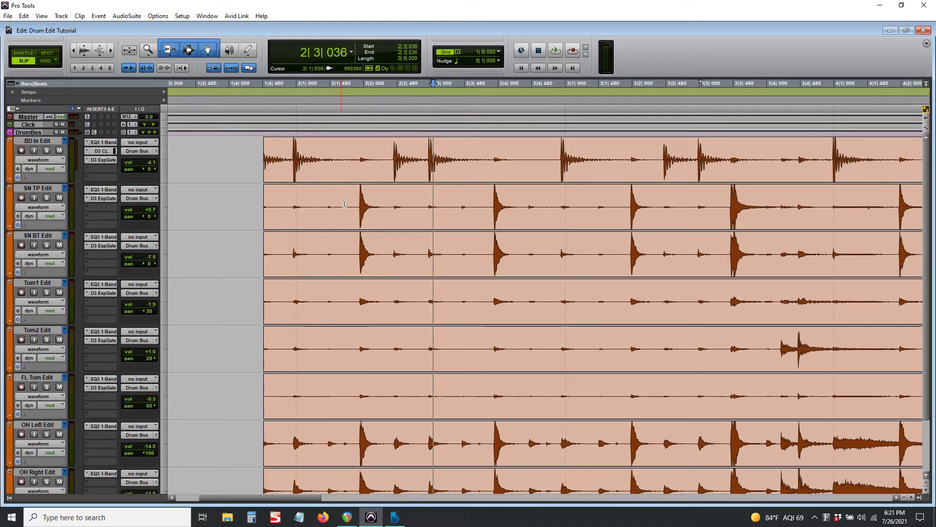
left_click(281, 156)
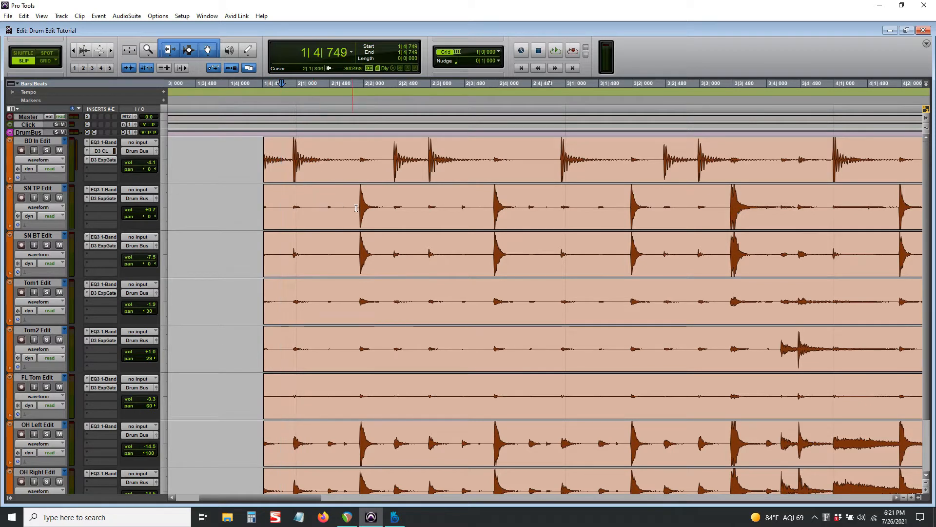
key("Tab")
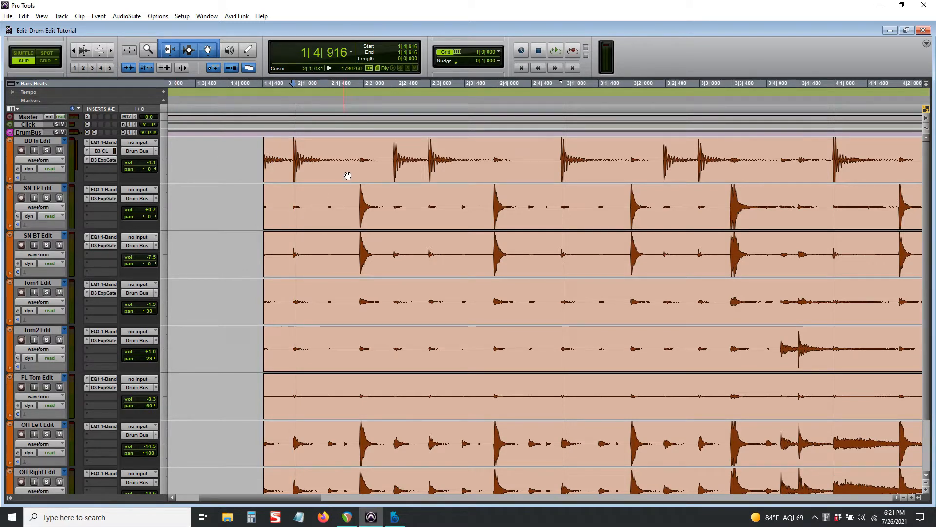
key("5")
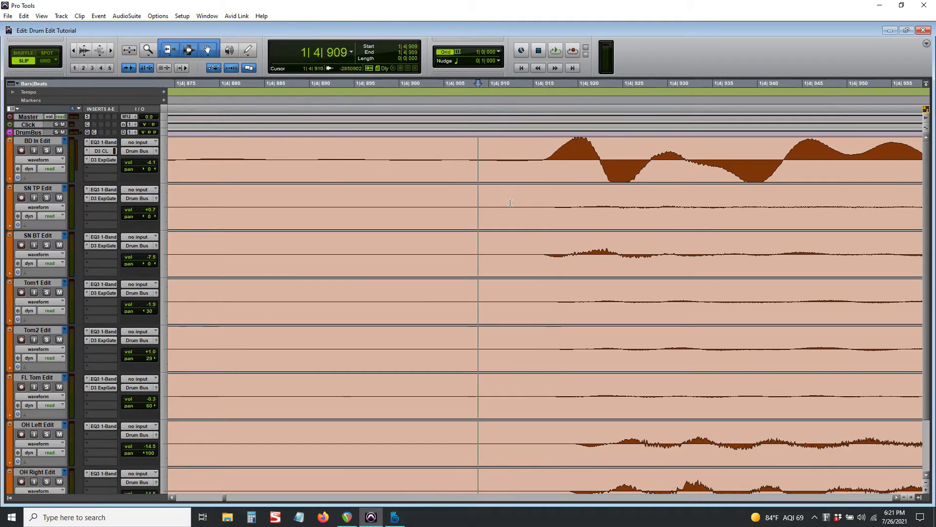
Step: Advance the cursor through the kick transient to the following snare hit and examine the snare's waveform onset close up
scroll(503, 200, "down", 2)
key("Tab")
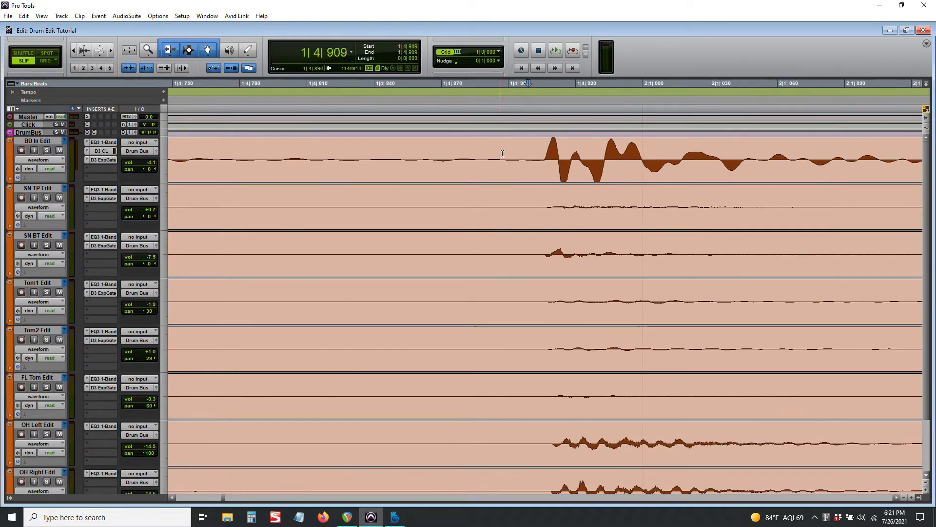
scroll(522, 195, "down", 2)
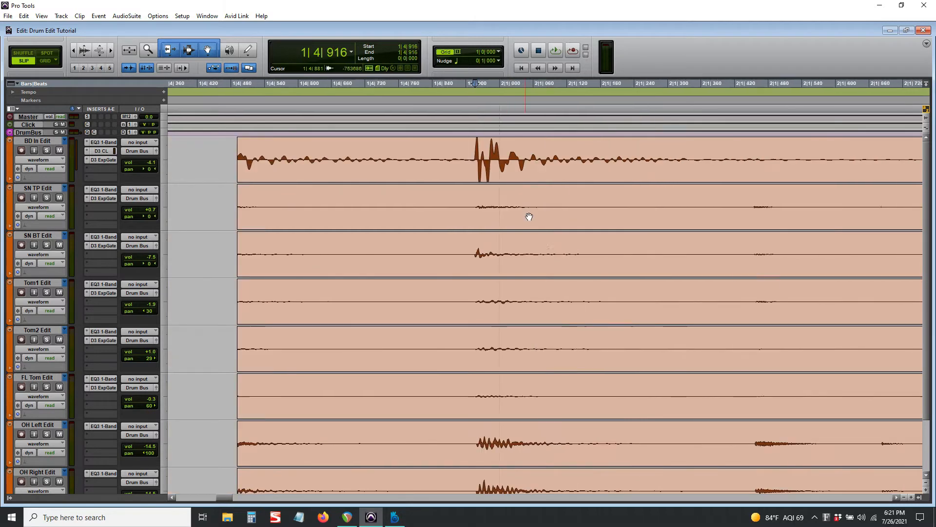
key("Tab")
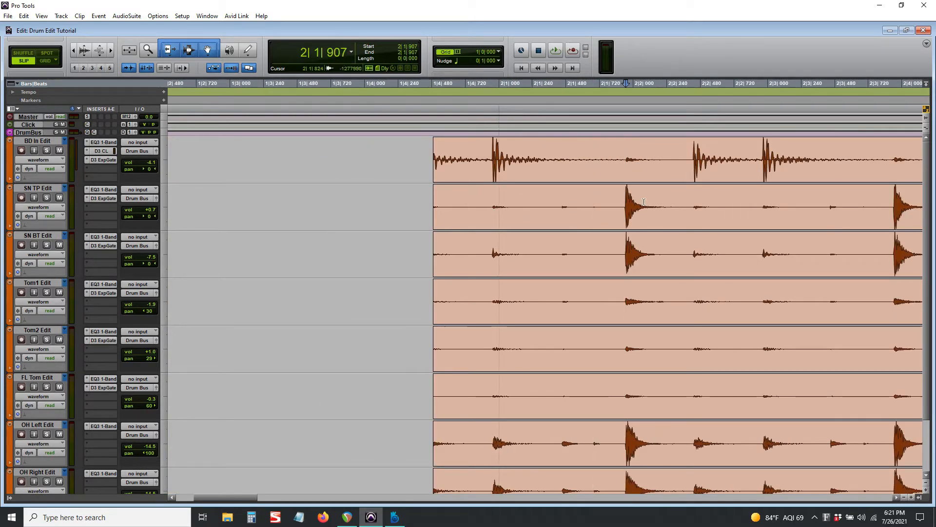
scroll(651, 210, "up", 6)
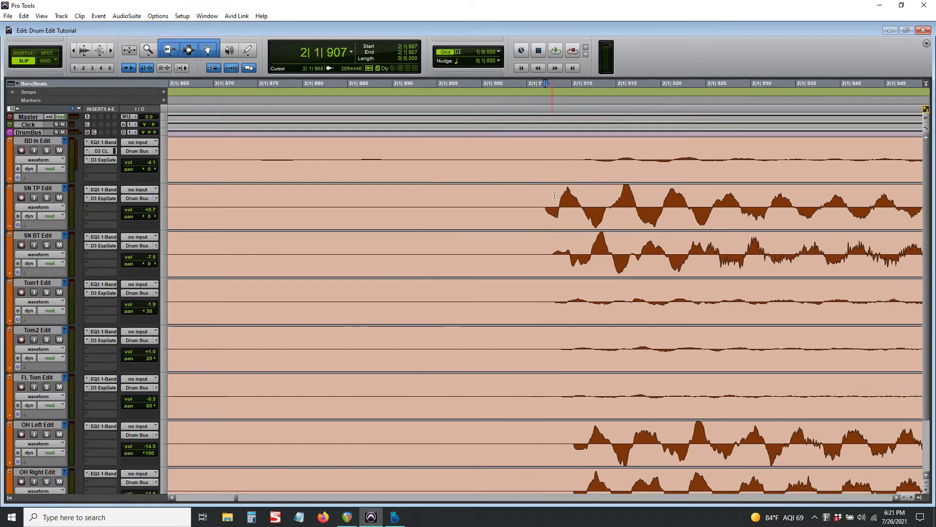
scroll(577, 211, "down", 3)
scroll(578, 210, "up", 3)
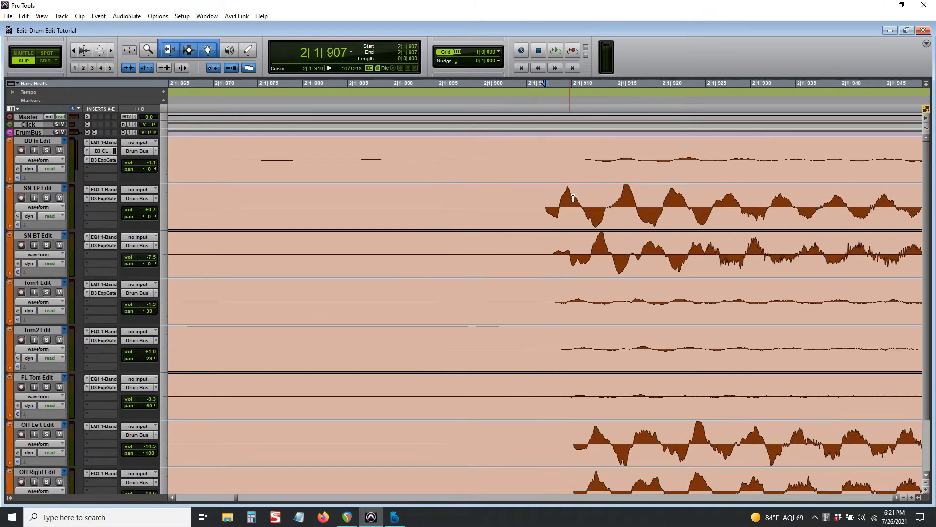
Step: Advance to the next kick transient after the snare and manually place the cursor at its waveform onset, at 2|2|432
key("Tab")
scroll(571, 209, "down", 1)
scroll(568, 208, "down", 2)
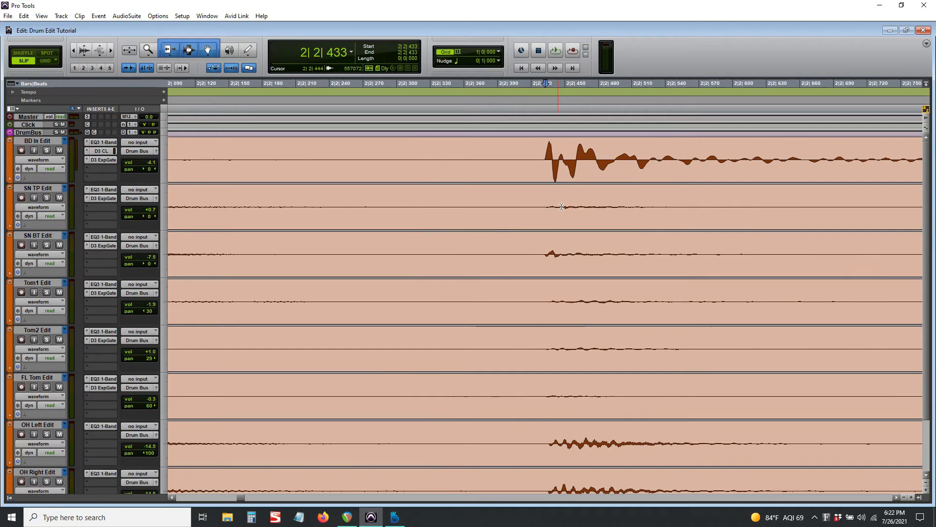
scroll(562, 205, "up", 3)
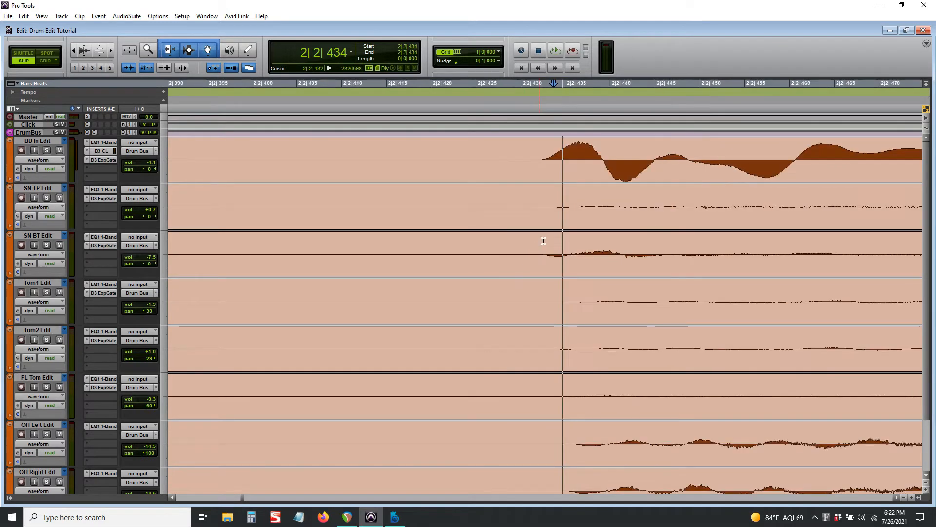
left_click(522, 155)
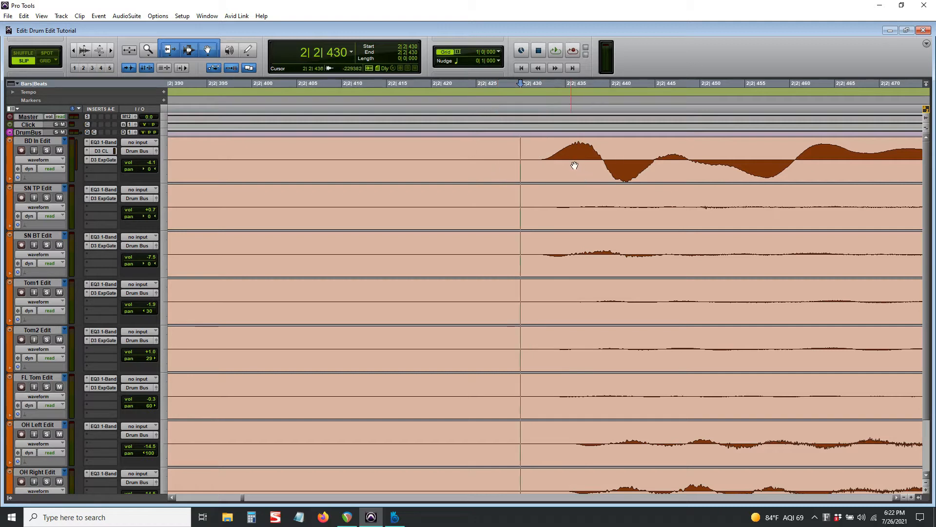
left_click(544, 150)
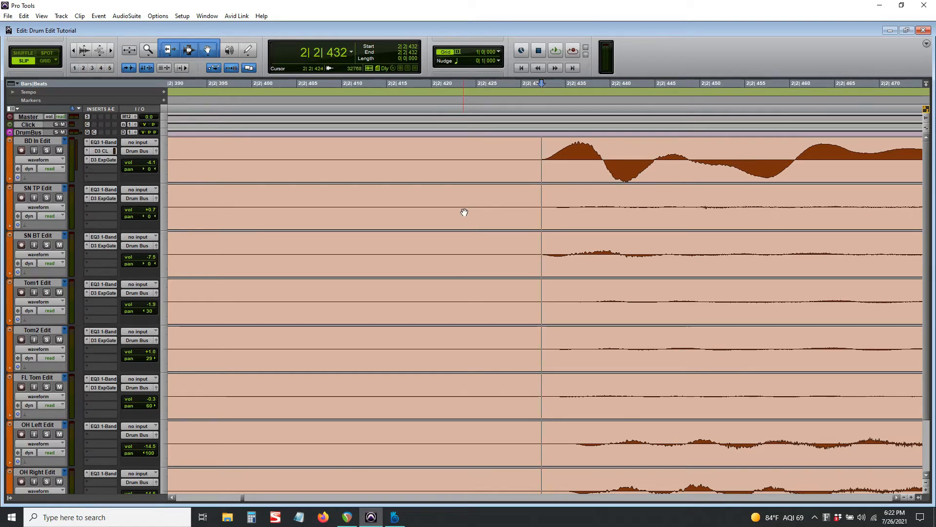
Step: Place the cursor at 1|4|721, advance it to the kick transient just before bar 2 and magnify the waveform onset
key("ctrl+bracketleft")
key("ctrl+bracketleft")
key("ctrl+bracketleft")
key("ctrl+bracketleft")
key("ctrl+bracketleft")
key("ctrl+bracketleft")
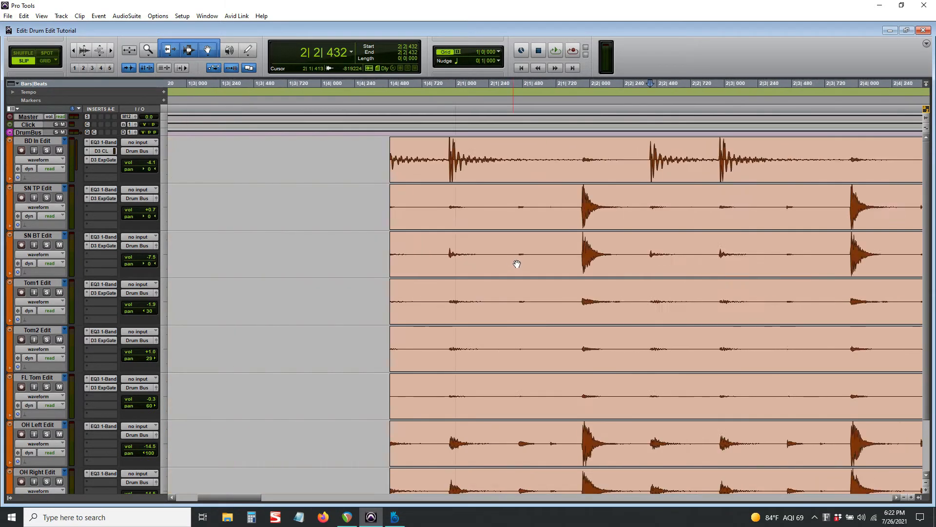
left_click(563, 166)
scroll(564, 166, "right", 3)
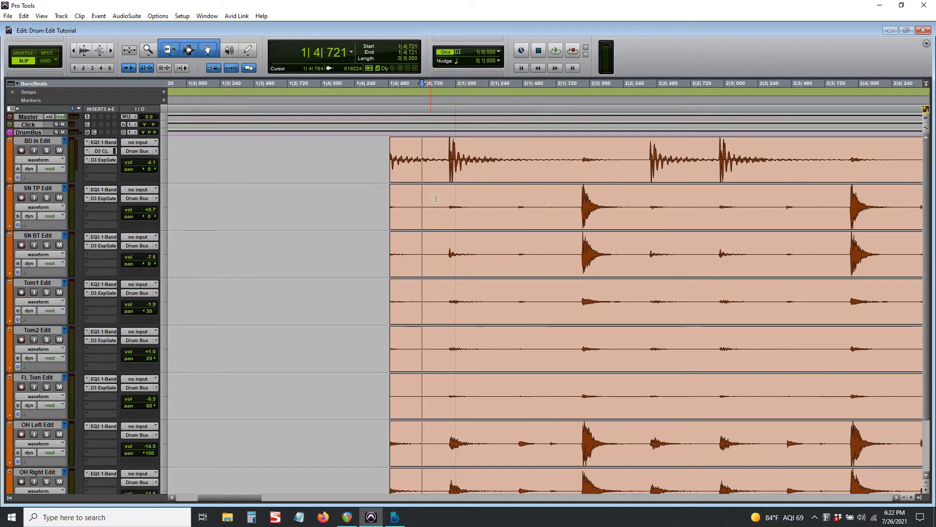
key("Tab")
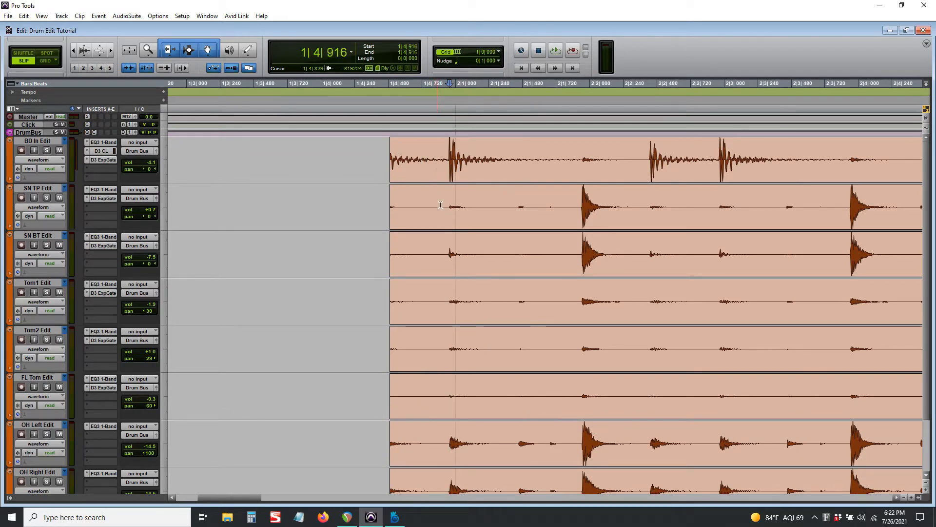
key("ctrl+bracketright")
key("ctrl+bracketright")
key("ctrl+bracketright")
key("ctrl+bracketright")
key("ctrl+bracketright")
key("ctrl+bracketright")
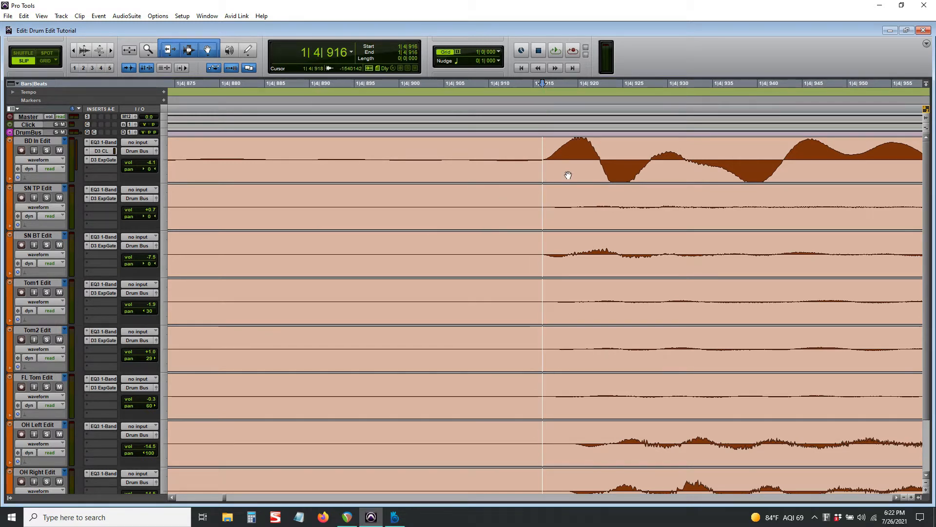
Step: Separate the grouped drum clips at the kick onset at 1|4|916 and select the section that follows
key("alt+shift+Return")
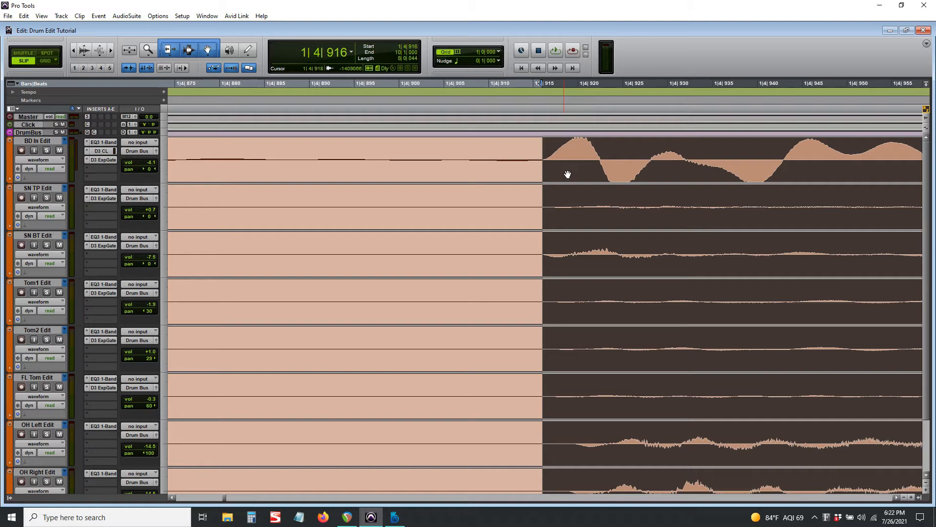
left_click(514, 153)
key("Tab")
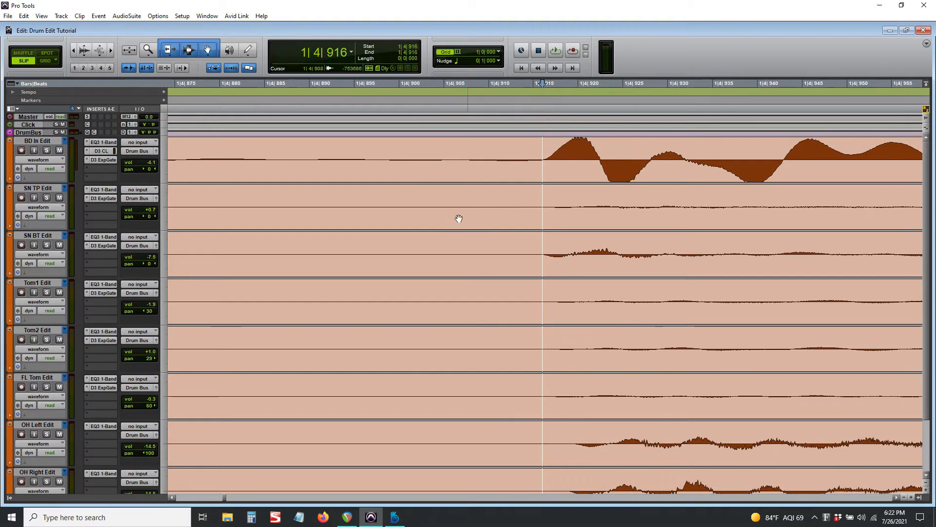
key("alt+shift+Return")
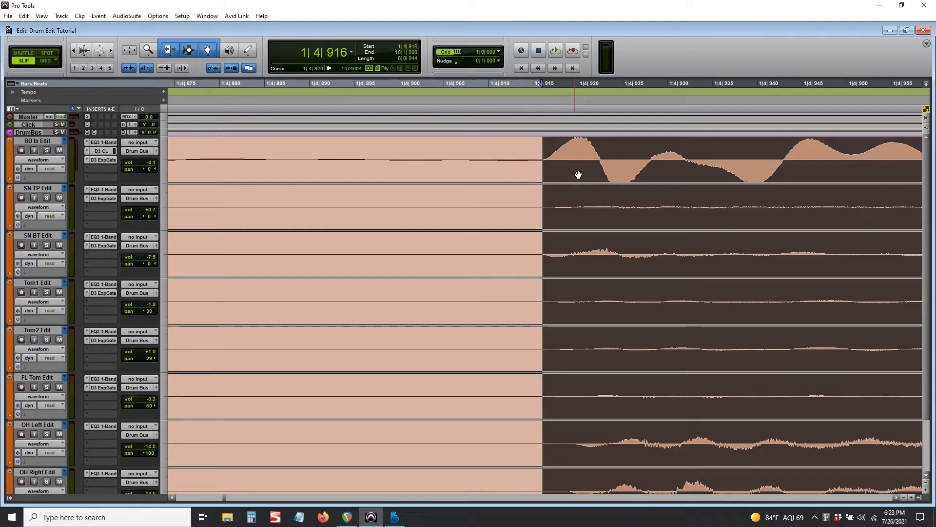
Step: Set the grid value to 1/16 note and compare the kick's position with the grid lines around bar 2
left_click(493, 52)
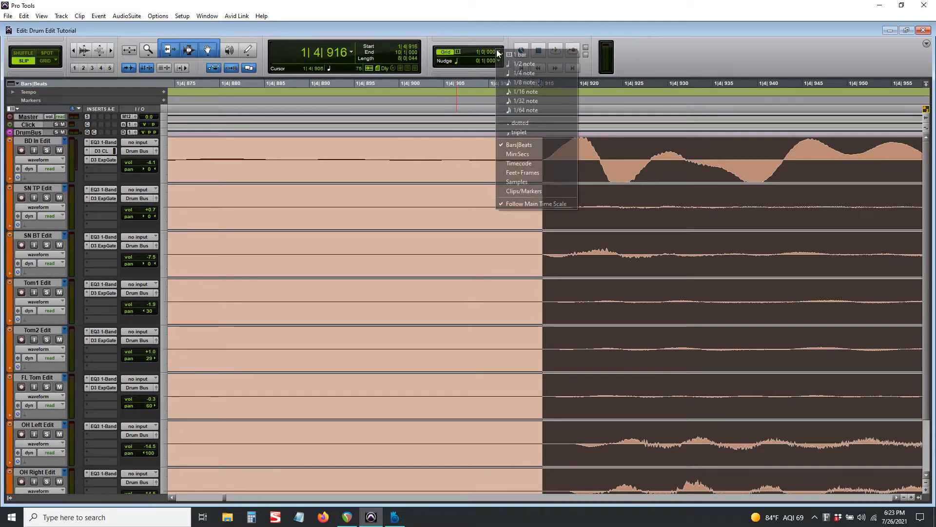
left_click(529, 92)
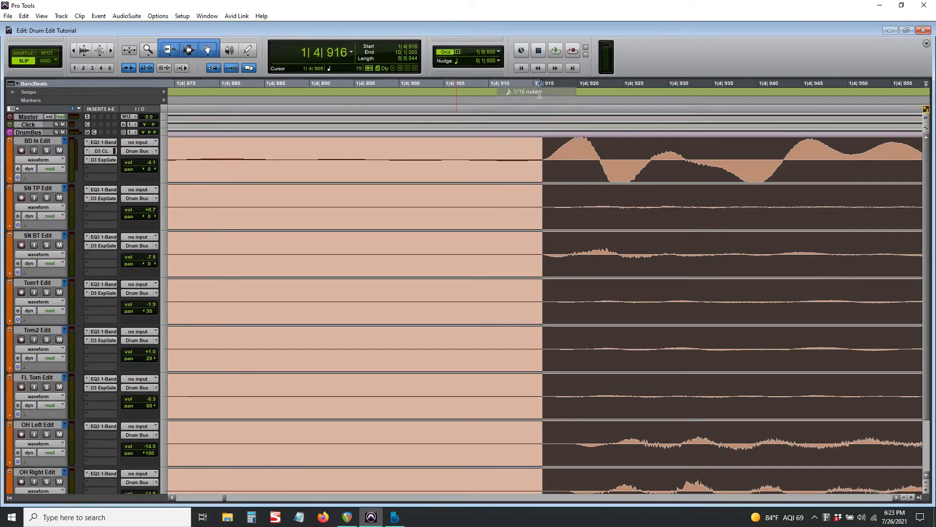
left_click(601, 169)
key("r")
key("r")
key("r")
key("r")
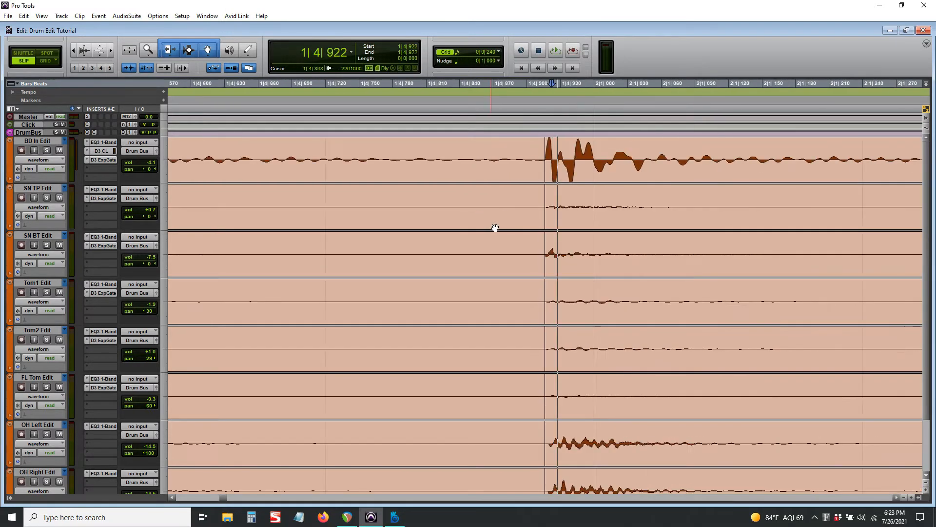
key("r")
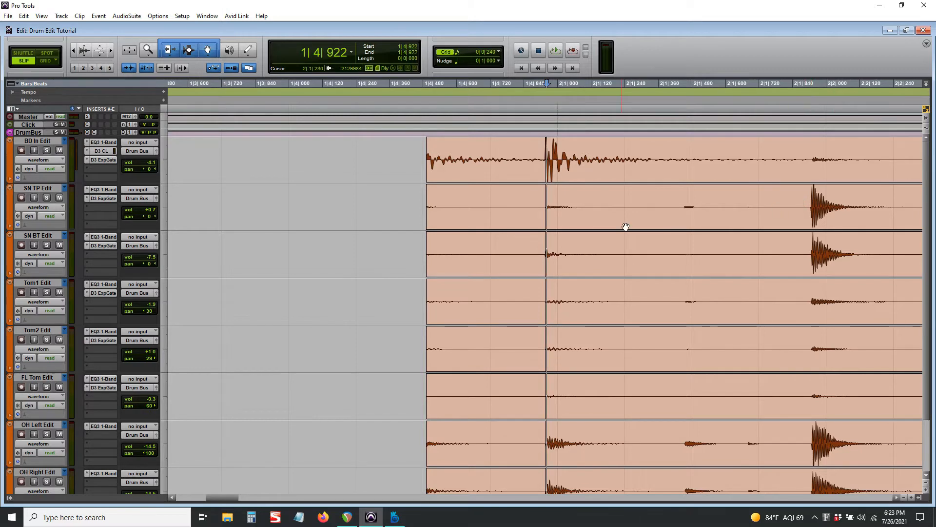
Step: Select the drum section starting at the separated kick and quantize it to the grid at 2|1|000
key("t")
key("t")
key("t")
key("t")
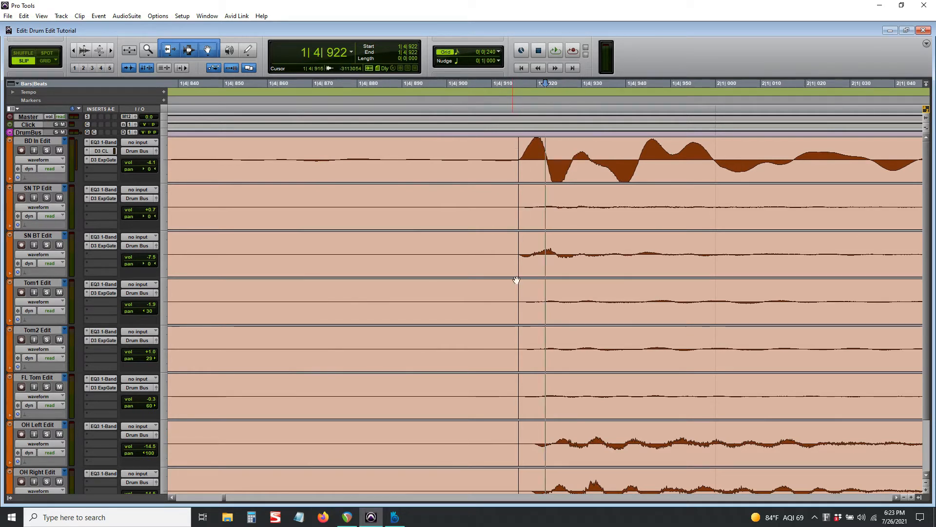
left_click(555, 176)
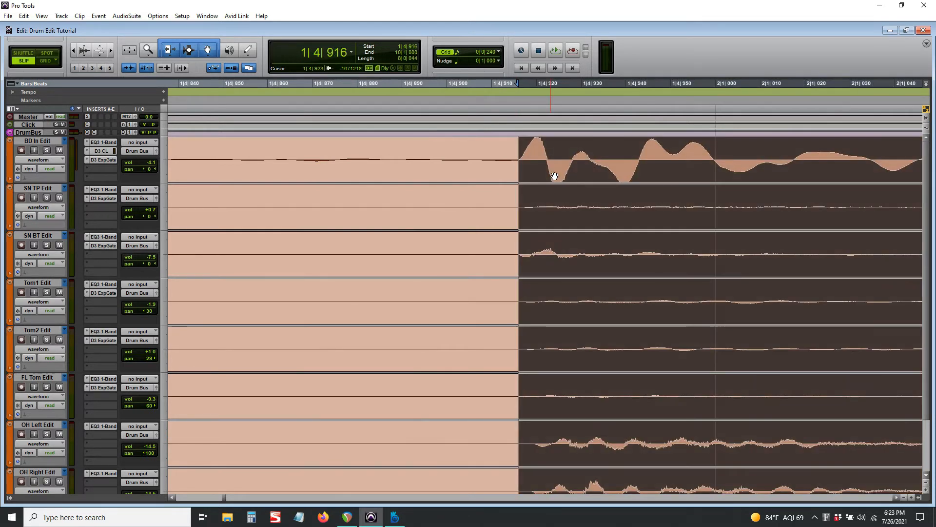
key("ctrl+0")
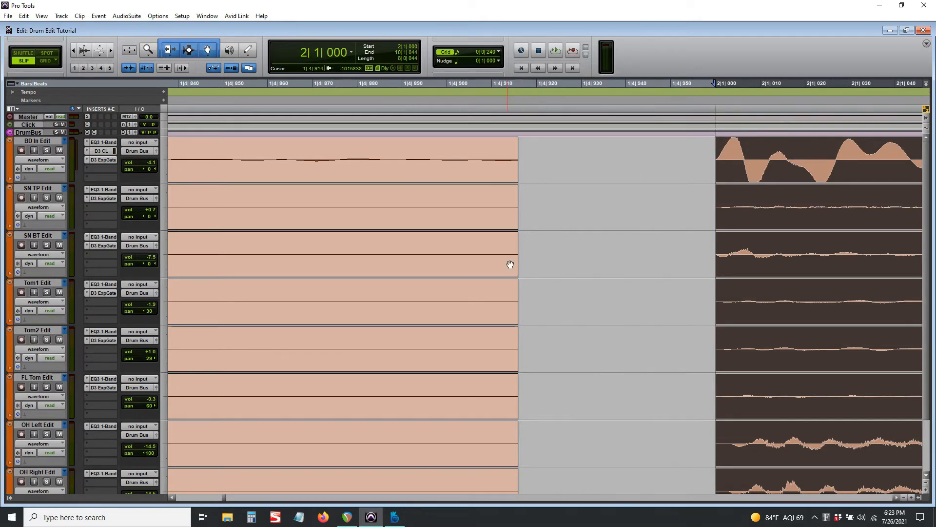
Step: Place the cursor at the start of the moved section and examine the kick onset against bar 2
scroll(510, 265, "down", 3)
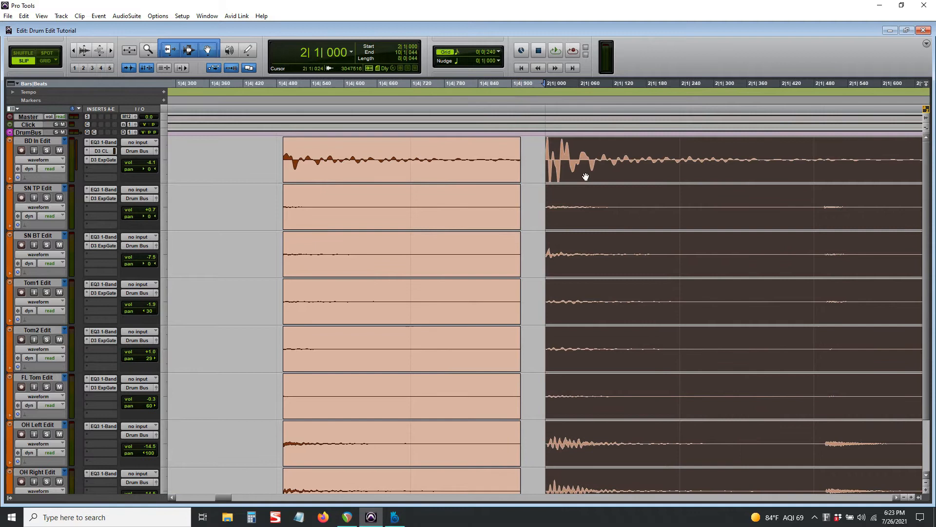
left_click(545, 155)
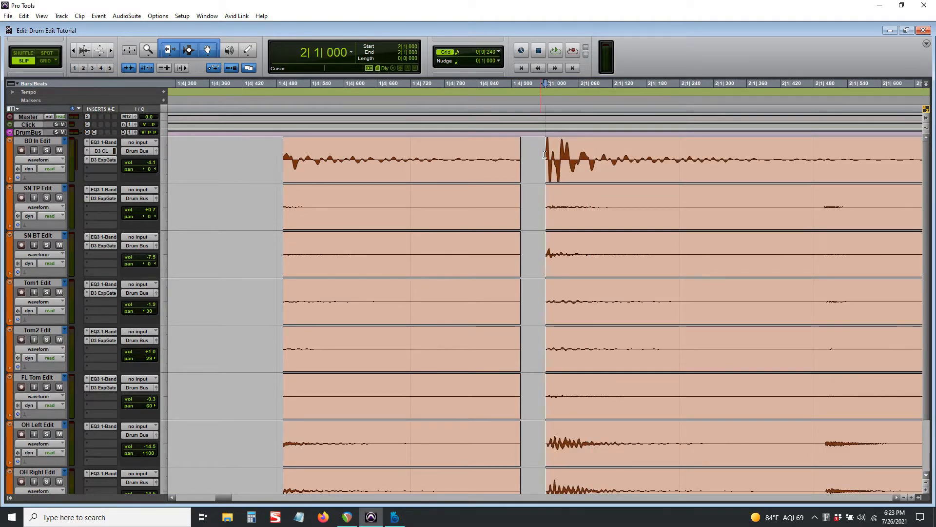
scroll(545, 155, "up", 4)
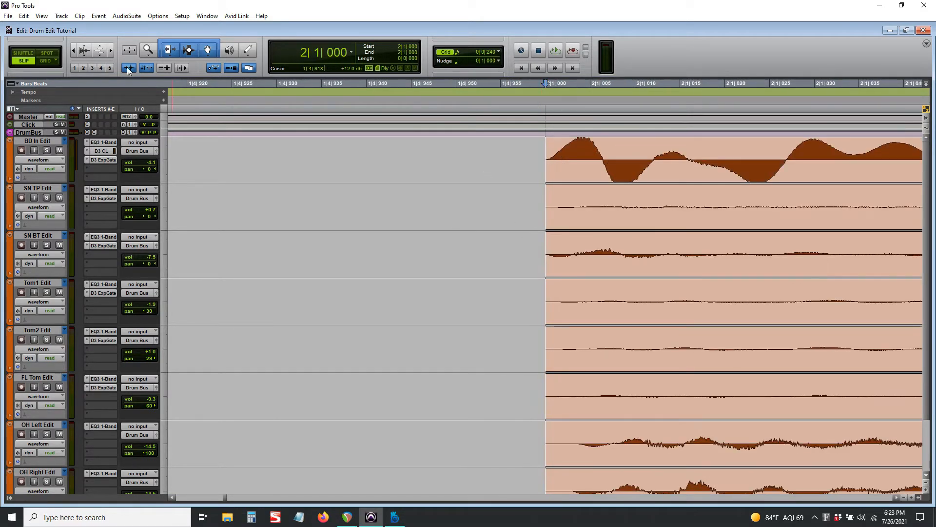
scroll(593, 166, "down", 5)
Step: Place the cursor after the bar 2 kick and advance it through the transients to the snare hit at 2|1|951
left_click(591, 159)
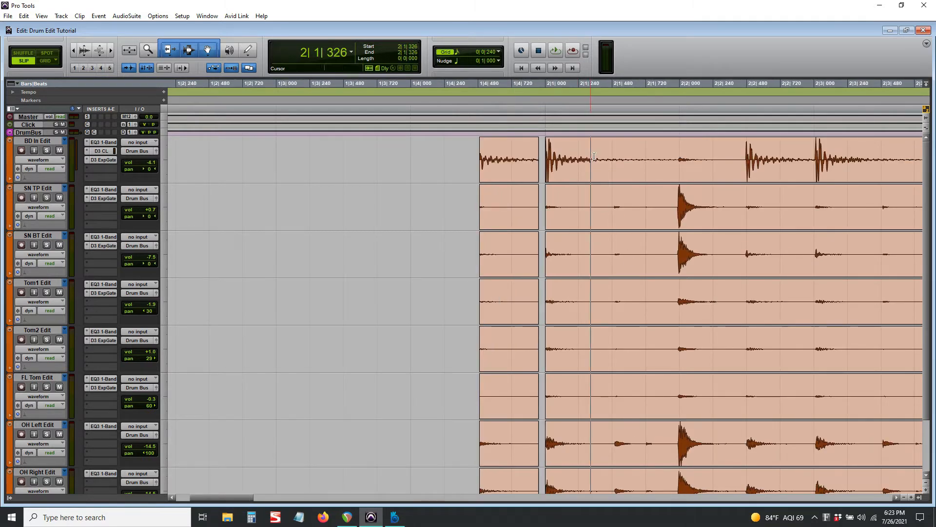
key("space")
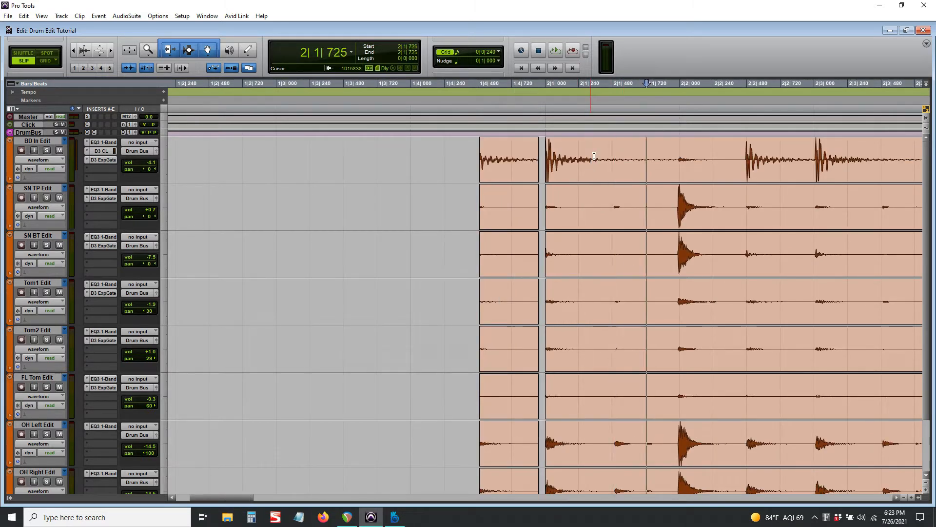
left_click(599, 171)
key("Tab")
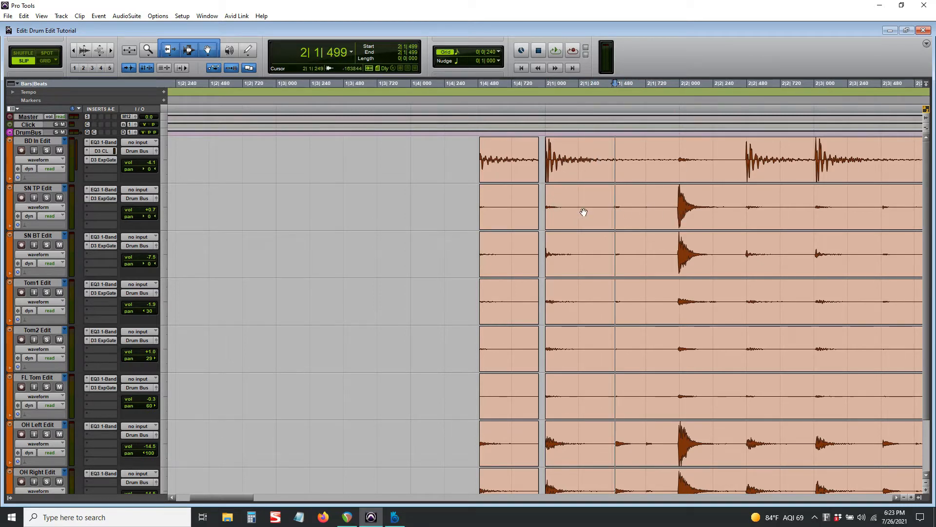
key("Tab")
key("Tab")
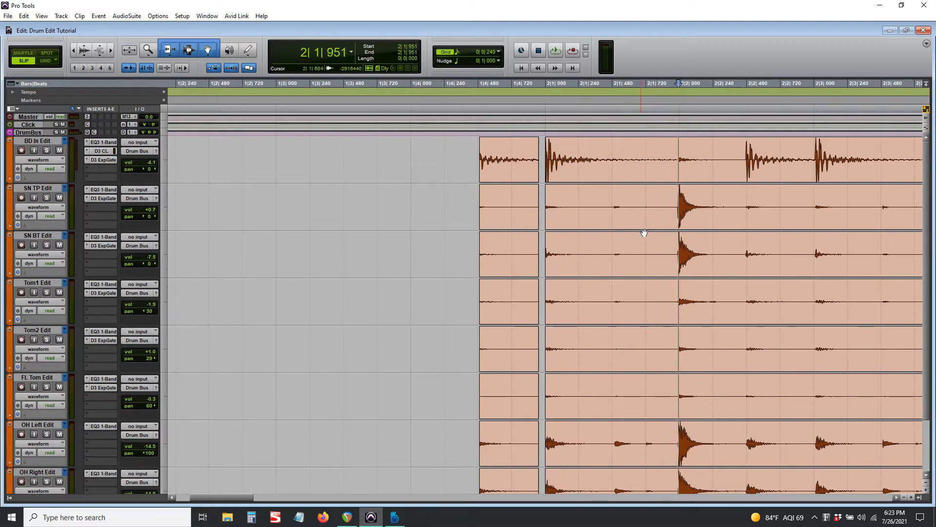
Step: Separate the drum clips at the snare onset at 2|1|951 and quantize the following section to 2|2|000
key("ctrl+bracketright")
key("ctrl+bracketright")
key("ctrl+bracketright")
key("ctrl+bracketright")
key("ctrl+bracketright")
key("ctrl+bracketright")
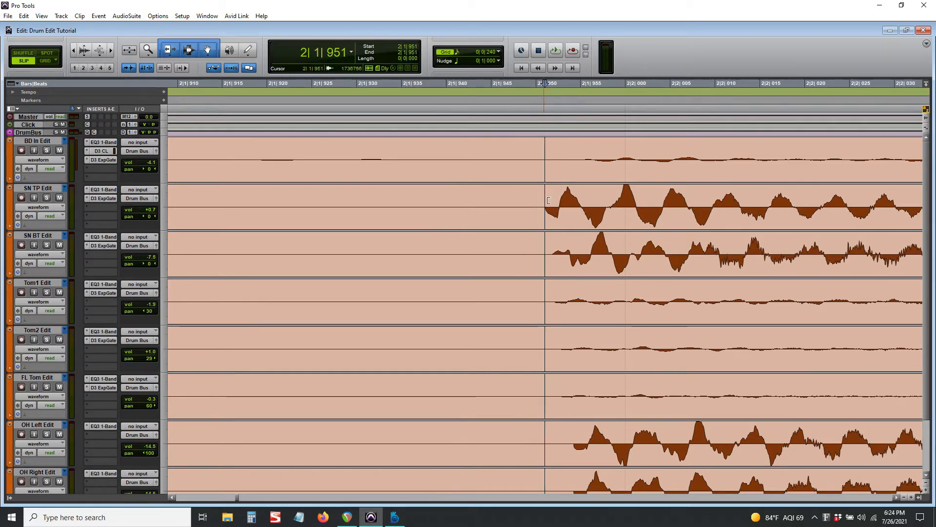
left_click(594, 218)
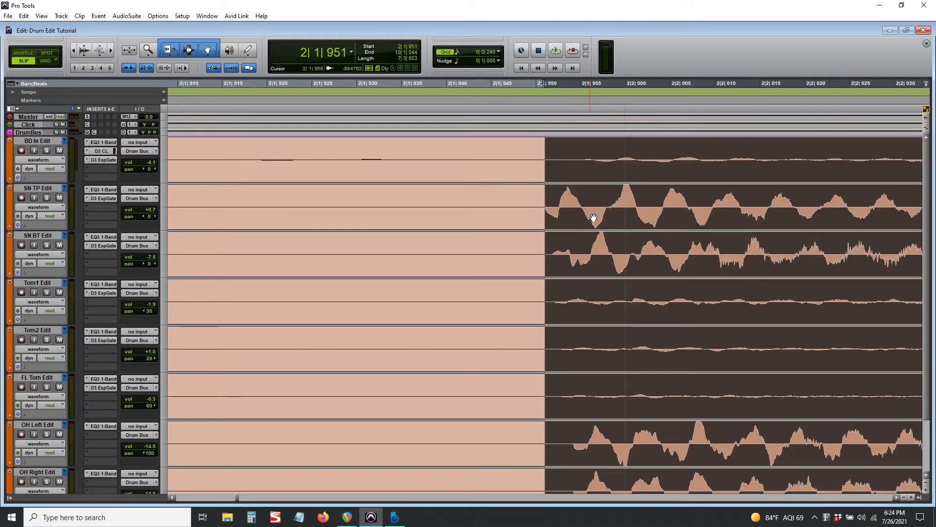
left_click_drag(590, 215, 594, 217)
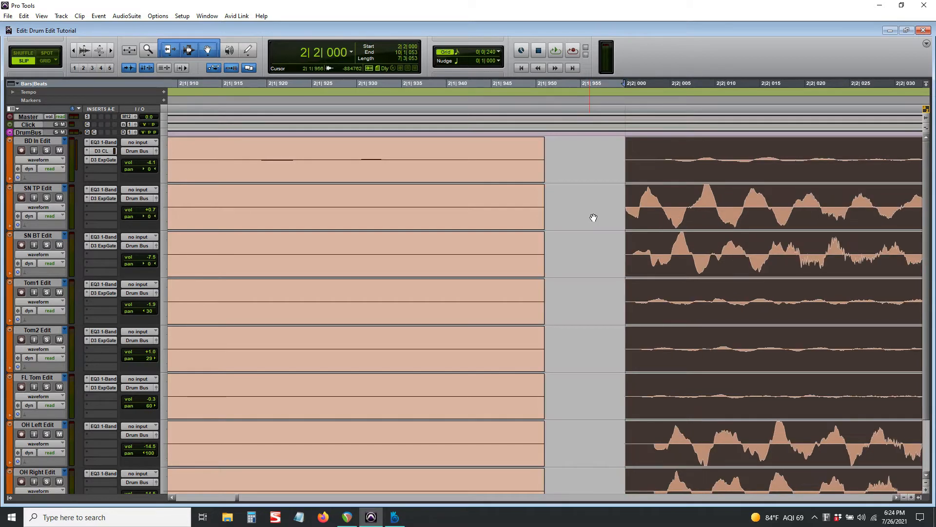
Step: Separate the drum clips at the next kick onset after the snare and quantize the following section to 2|2|480
key("1")
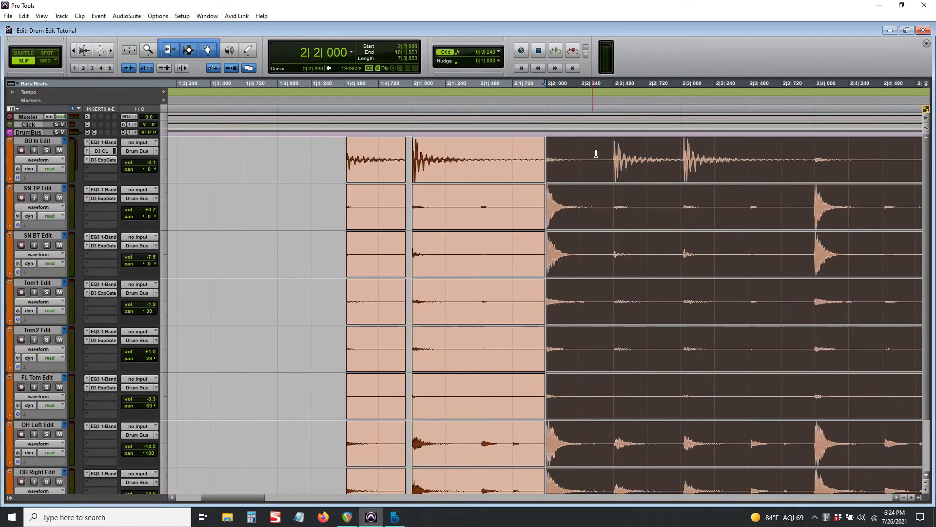
key("Tab")
key("2")
left_click(542, 155)
key("b")
left_click(571, 172)
left_click_drag(571, 173, 568, 171)
key("1")
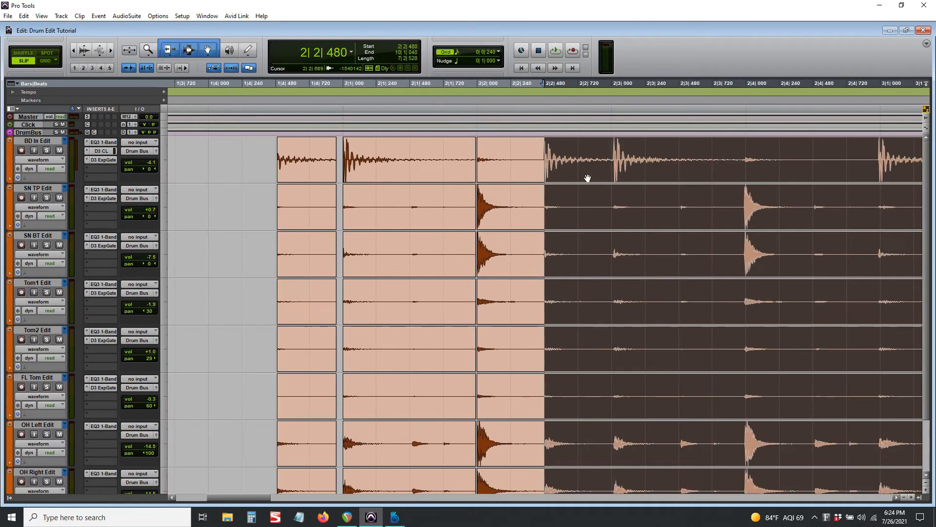
Step: Separate the drum clips at the kick onset at 2|3|016 and quantize the following section to beat 3 of bar 2
key("Tab")
key("2")
key("b")
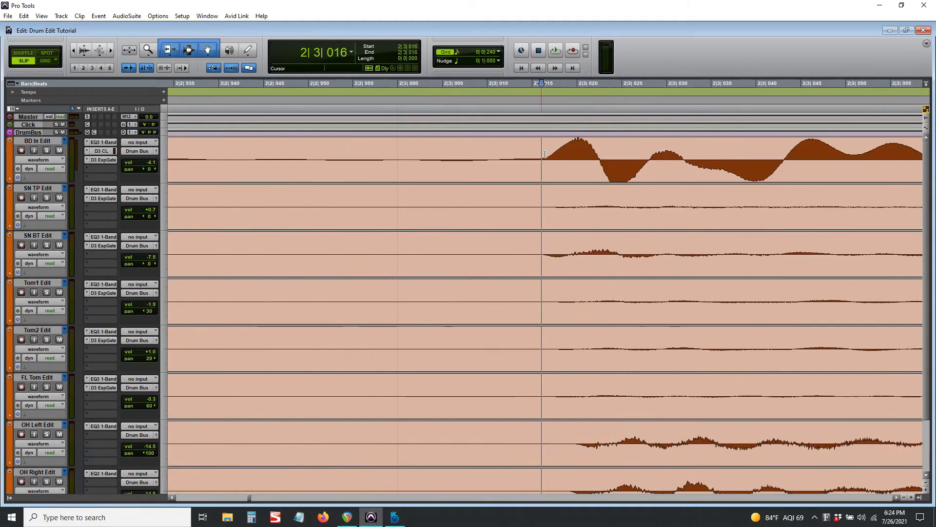
left_click(576, 175)
key("ctrl+0")
key("1")
Step: Advance to the next snare hit, separate the drum clips at its onset and quantize the following section to 2|4|000
left_click(639, 201)
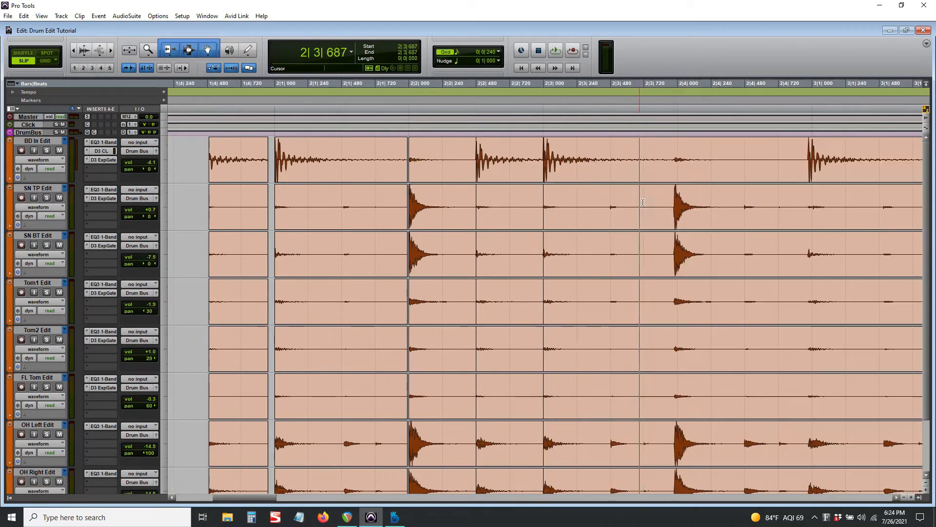
key("Tab")
key("2")
key("1")
key("Tab")
key("2")
key("b")
left_click(571, 224)
key("ctrl+0")
key("1")
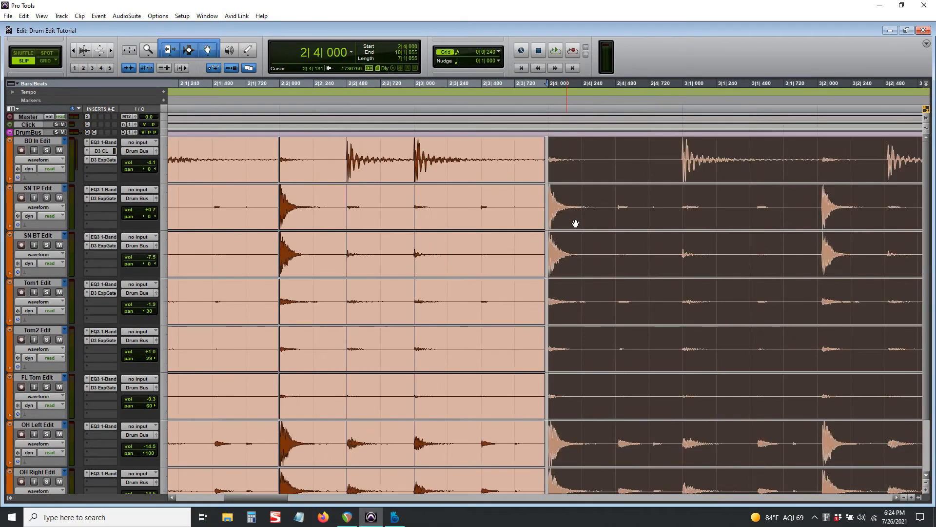
Step: Separate the drum clips at the next kick onset and quantize the following section to the start of bar 3
left_click(673, 155)
key("Tab")
key("2")
key("b")
left_click(583, 174)
key("ctrl+0")
key("1")
Step: Advance the cursor from the bar 3 kick to the snare transient at 3|2|039 and magnify its onset
left_click(586, 178)
key("Tab")
key("2")
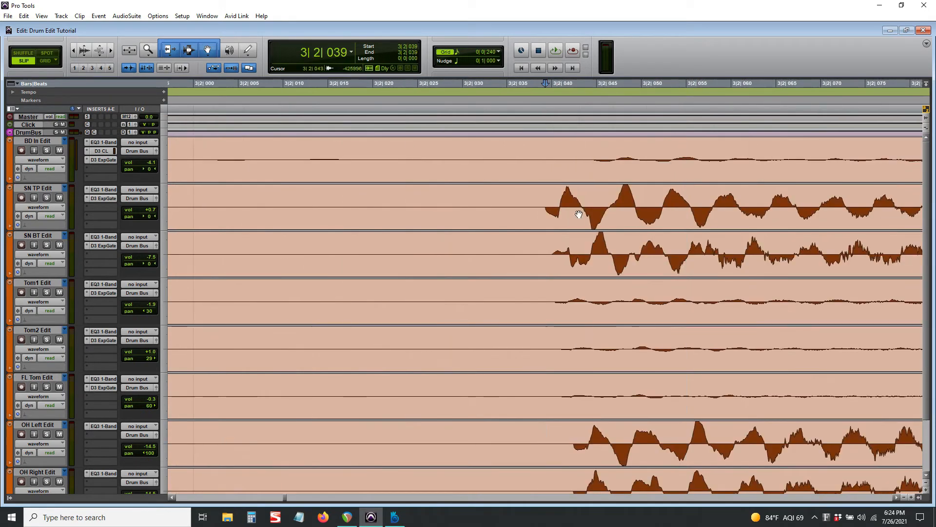
Step: Undo the last timing edit on the drum clips and redo it
key("ctrl+z")
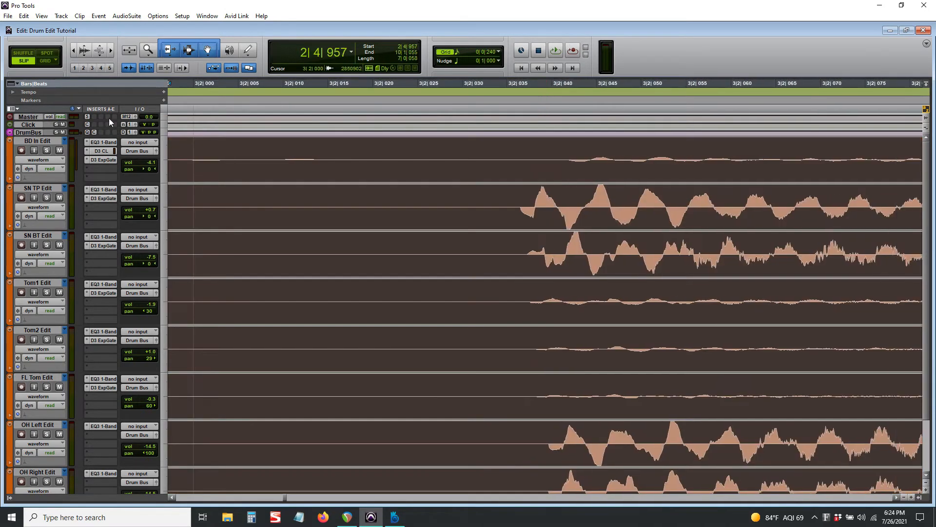
left_click(24, 15)
left_click(33, 34)
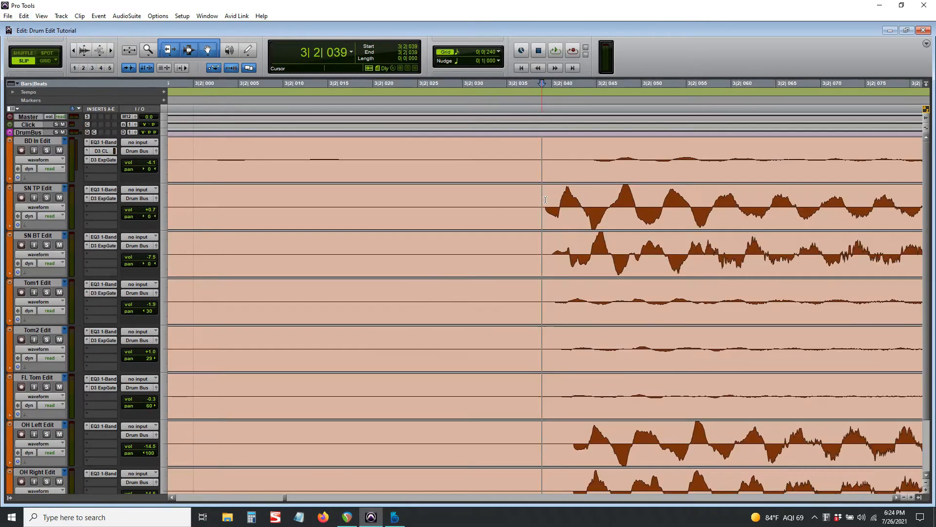
Step: Separate the drum clips at the snare onset at 3|2|039 and quantize the following section to beat 2 of bar 3
left_click(616, 224)
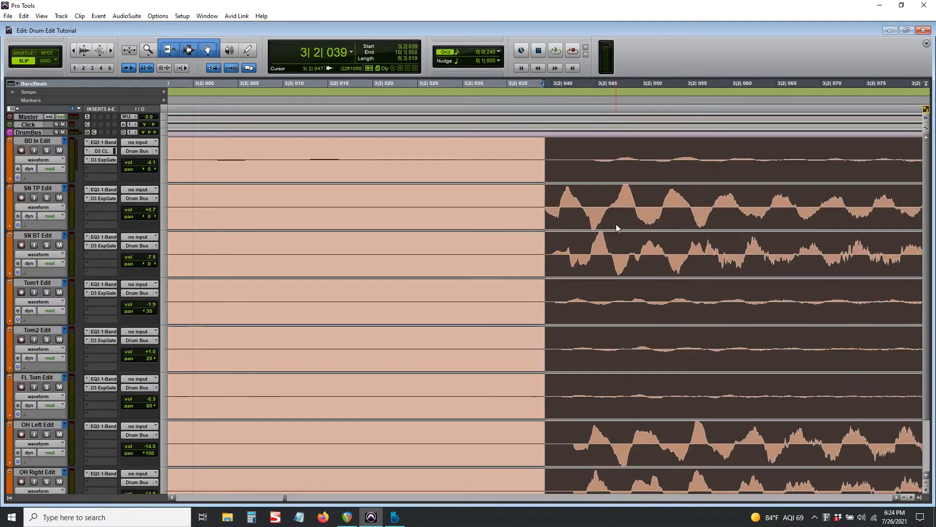
key("1")
Step: Separate the drum clips at the kick onset at 3|2|469 and quantize the following section to 3|2|480
left_click(605, 175)
key("5")
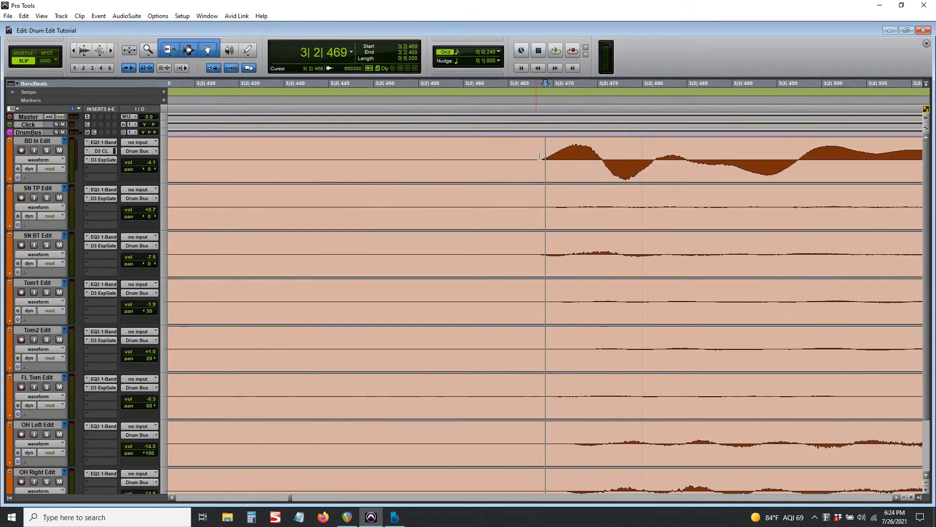
left_click(580, 173)
key("1")
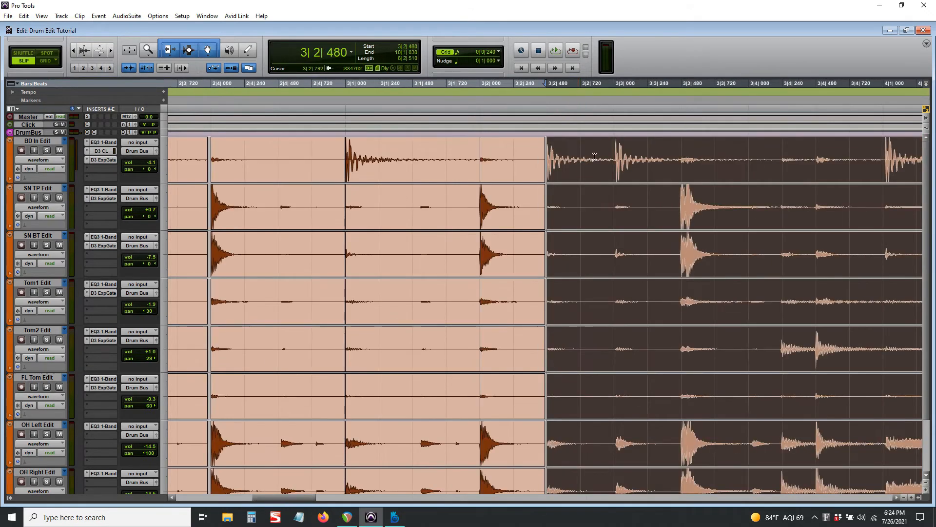
Step: Separate the drum clips at the kick onset at 3|3|010 and quantize the following section to beat 3 of bar 3
key("Tab")
key("5")
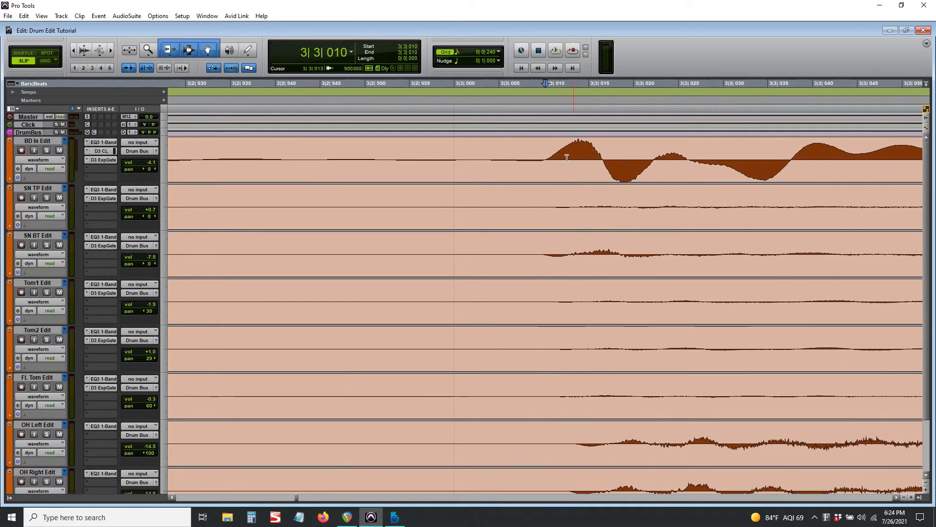
left_click(587, 180)
left_click_drag(587, 180, 587, 181)
key("4")
Step: Advance to the next snare hit, separate the drum clips at 3|3|467 and quantize the following section to 3|3|480
left_click(593, 205)
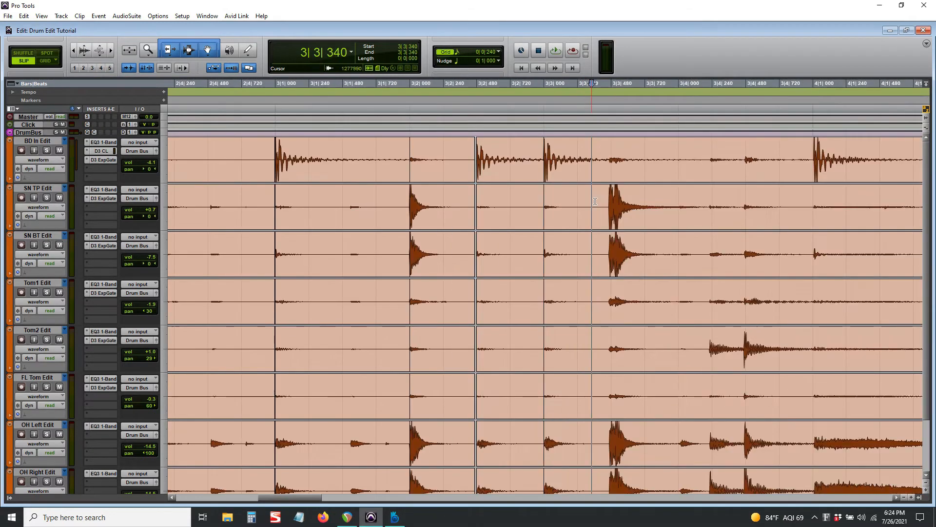
key("Tab")
key("5")
key("shift+Return")
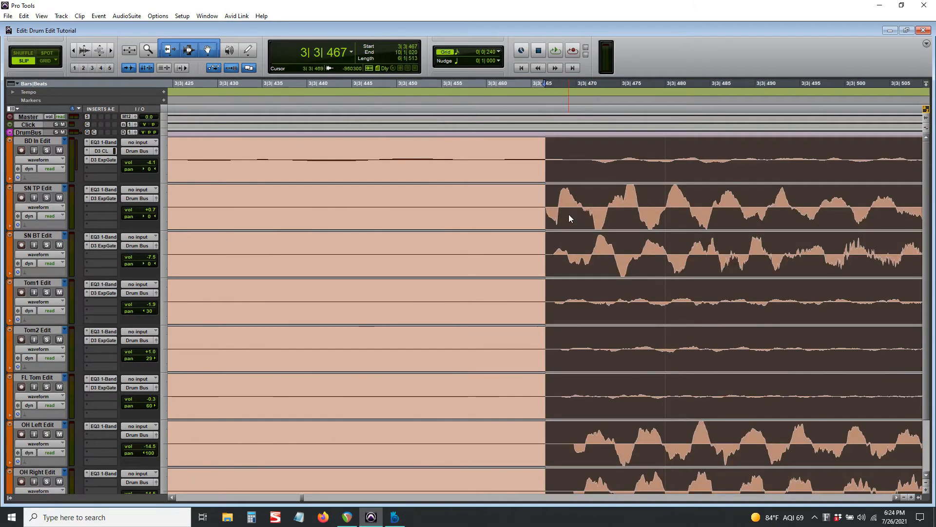
key("ctrl+0")
key("4")
Step: Separate the drum clips at the Tom2 onset at 3|4|238 and quantize the following section to 3|4|240
left_click(646, 345)
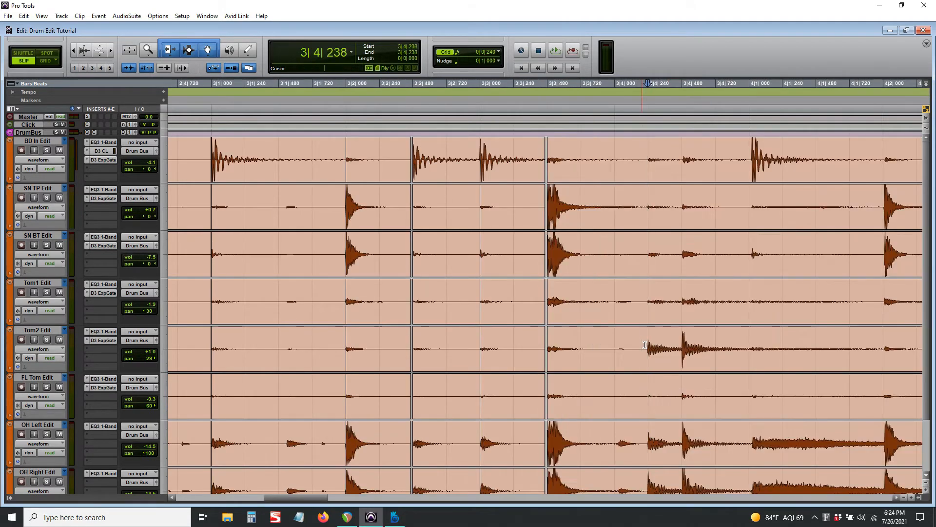
scroll(641, 355, "down", 1)
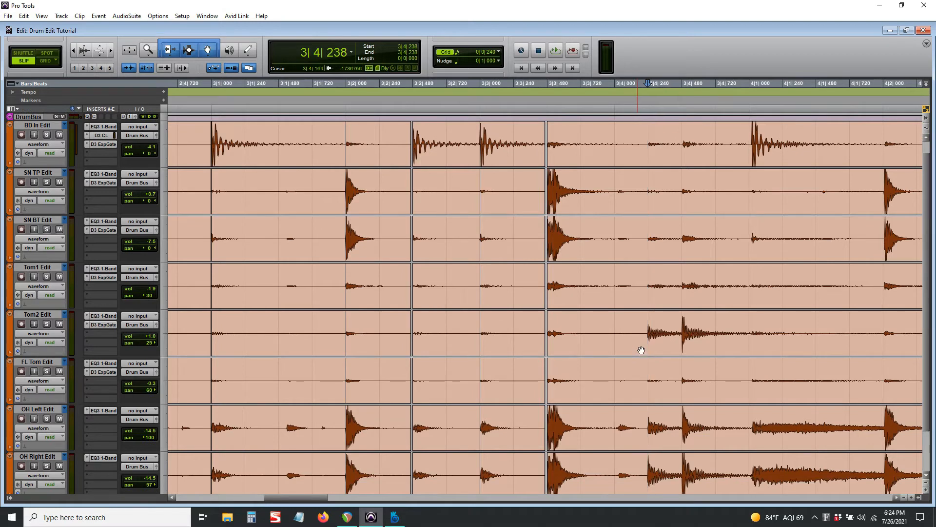
key("5")
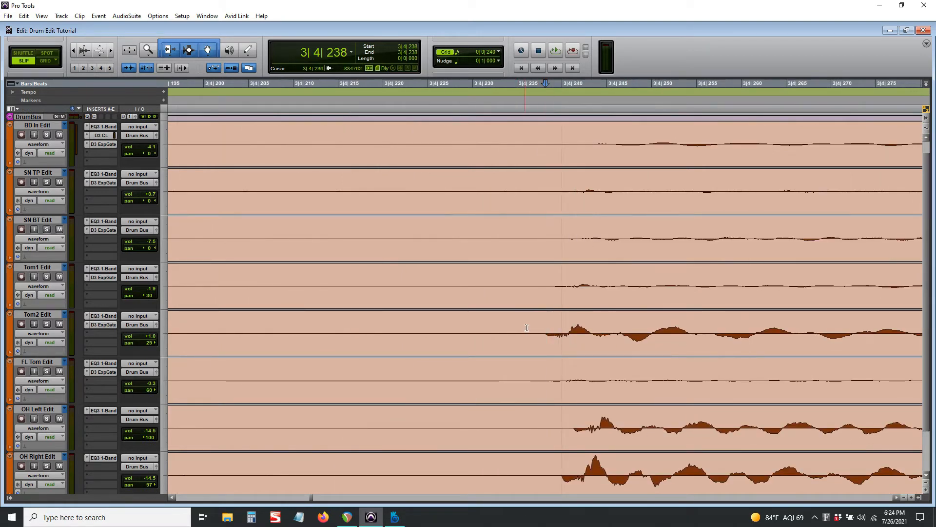
key("alt+shift+Return")
key("ctrl+0")
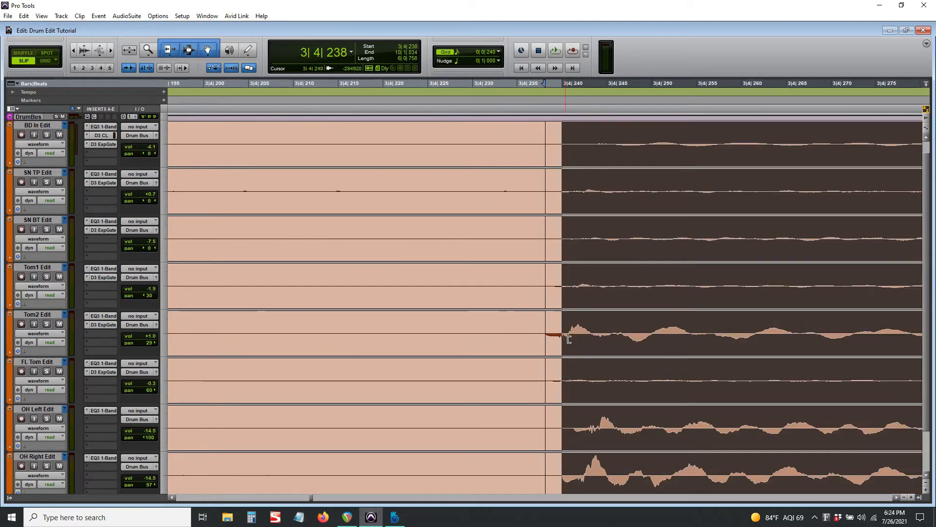
Step: Advance to the second Tom2 hit, separate the drum clips at 3|4|487 and quantize the following section to 3|4|480
key("4")
left_click(571, 327)
key("Tab")
key("5")
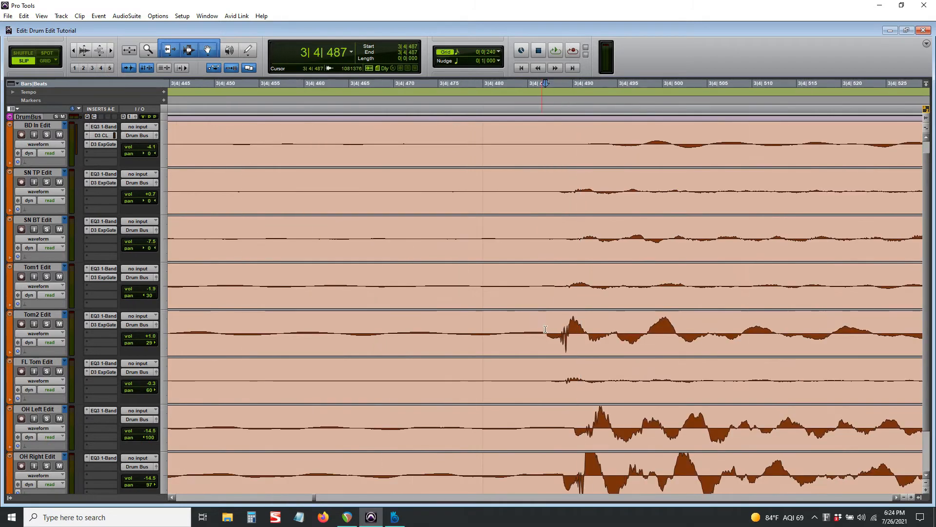
key("b")
left_click(584, 343)
key("ctrl+0")
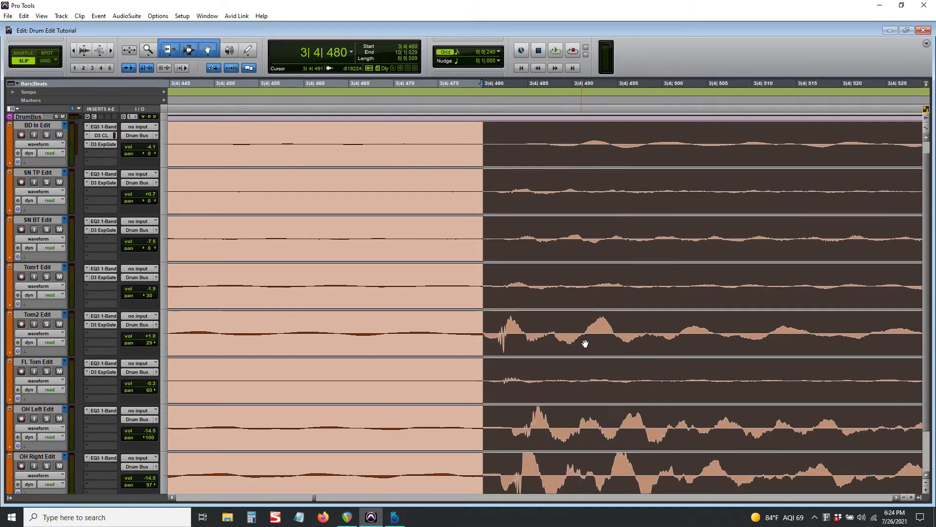
Step: Separate the drum clips at the next kick onset and quantize the following section to beat 1 of bar 4
key("4")
left_click(607, 144)
key("Tab")
key("5")
key("b")
left_click(575, 158)
key("ctrl+0")
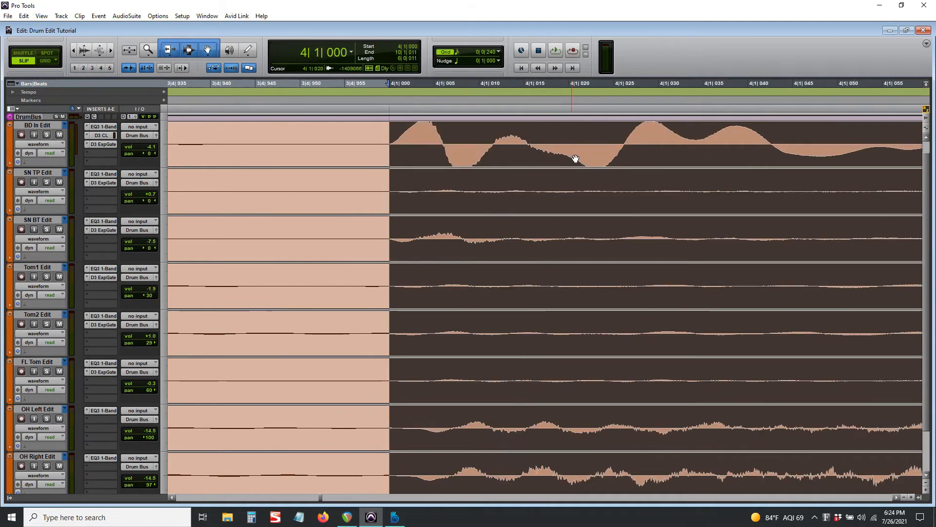
Step: Separate the drum clips at the next snare onset and quantize the following section to beat 2 of bar 4
key("4")
left_click(658, 192)
key("Tab")
key("5")
left_click(541, 187)
key("b")
left_click(564, 203)
key("ctrl+0")
key("4")
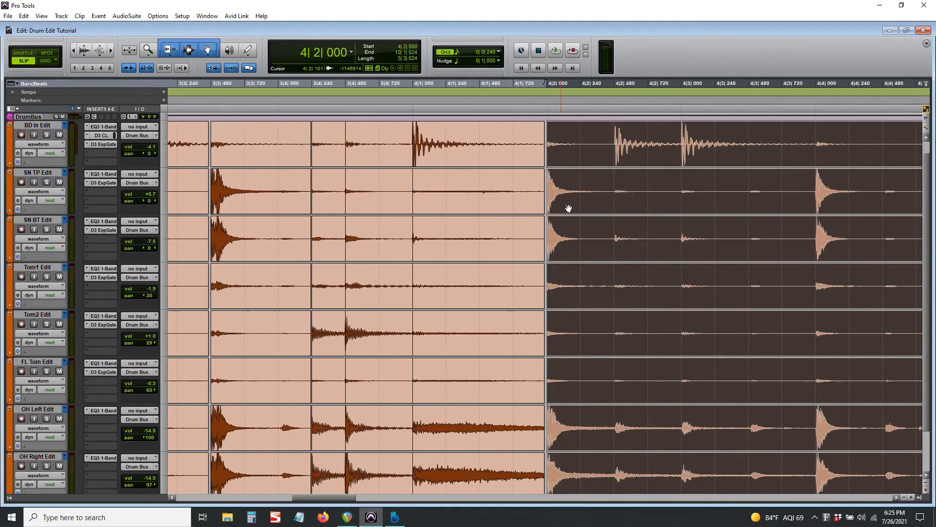
Step: Advance to the next kick hit and separate the drum clips at its onset at 4|2|487
key("3")
key("2")
scroll(328, 205, "up", 10)
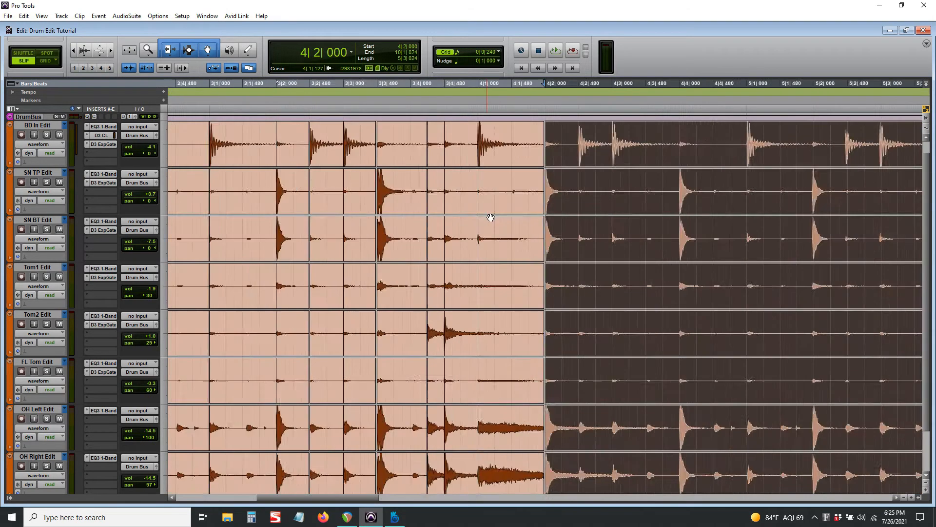
left_click(535, 147)
scroll(561, 151, "down", 9)
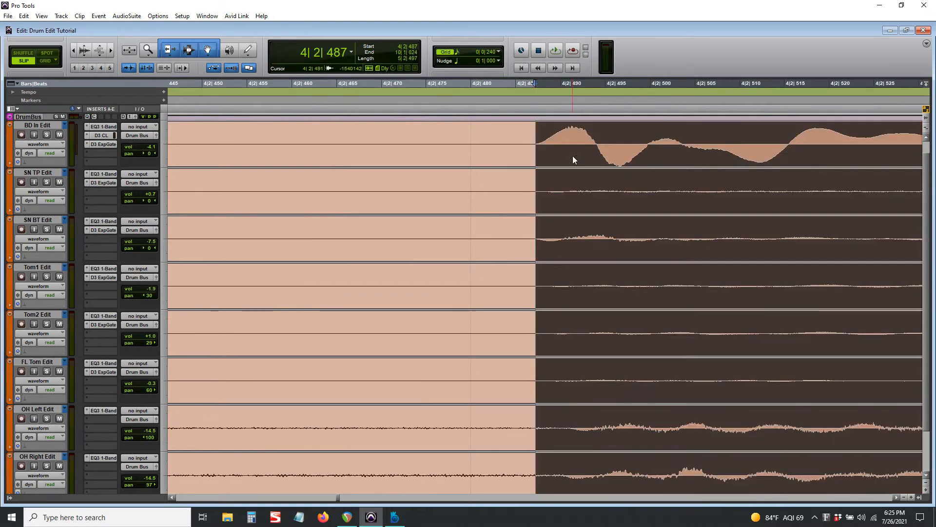
Step: Examine the edited clip boundaries and gaps from the first kick through the Tom2 hits in bar 3
left_click(216, 292)
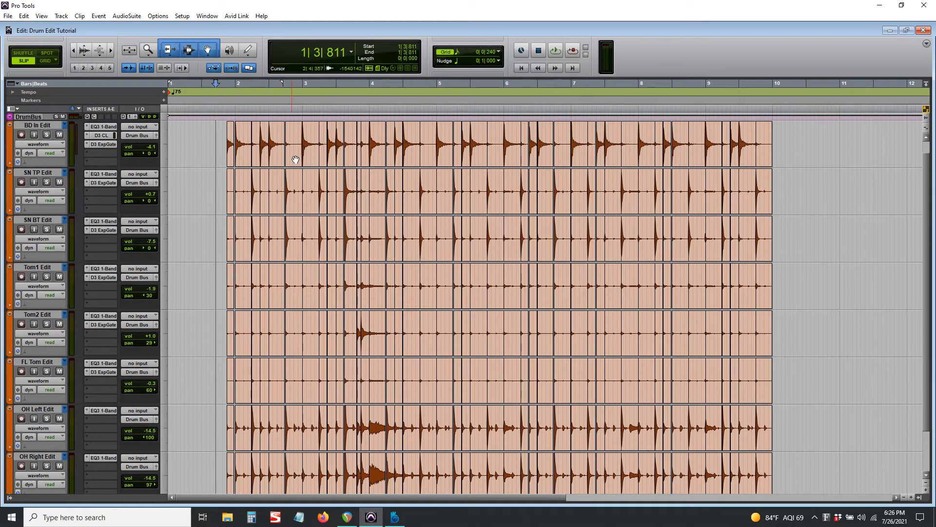
left_click(225, 152)
scroll(286, 152, "up", 8)
scroll(392, 194, "right", 6)
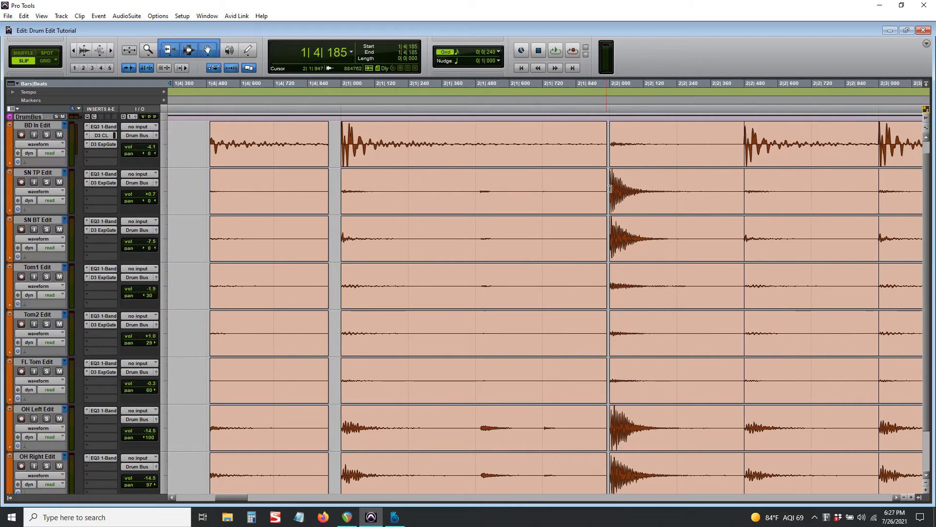
scroll(558, 249, "down", 4)
scroll(502, 238, "right", 5)
left_click(475, 336)
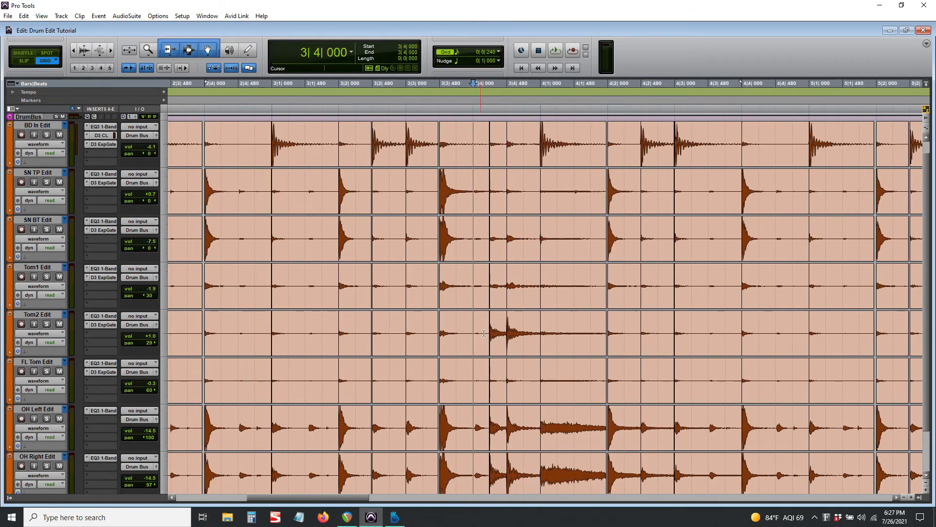
scroll(479, 341, "up", 3)
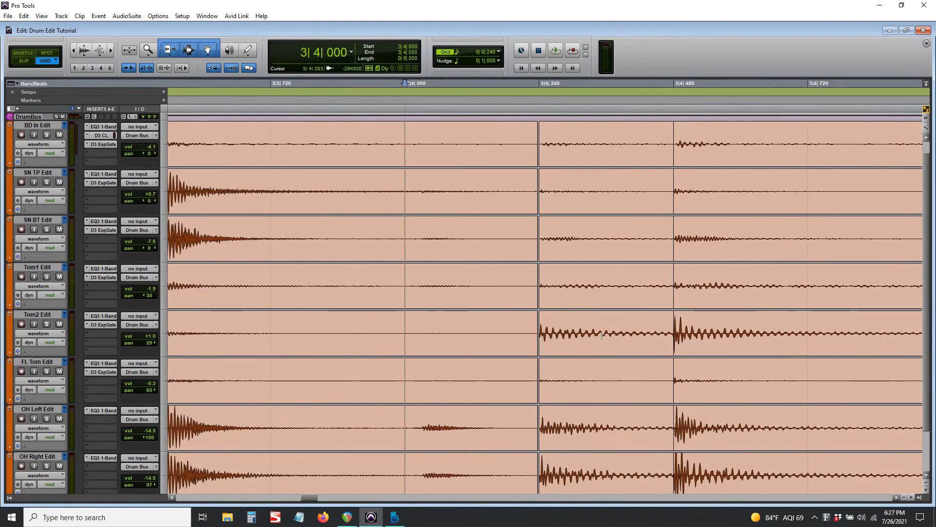
scroll(690, 322, "down", 4)
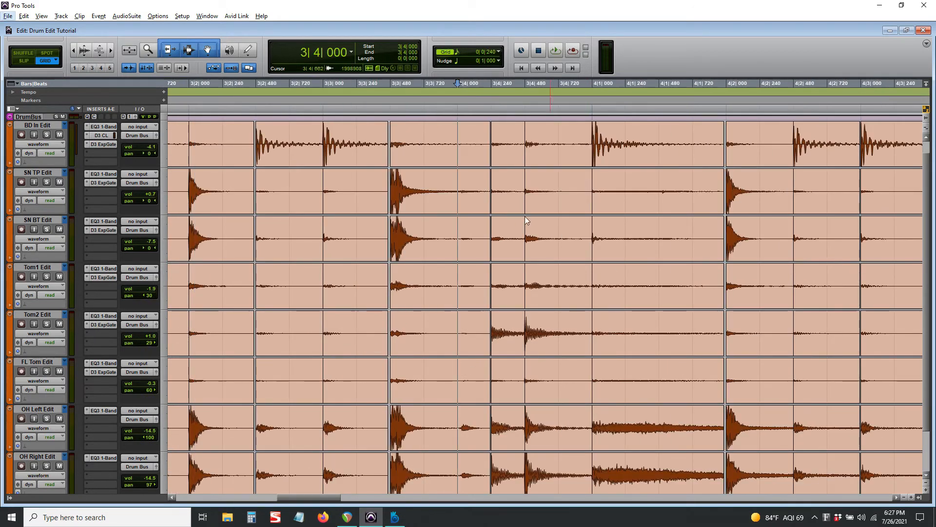
Step: Inspect the kick and snare hits in bars 2 and 3 for alignment with the grid
left_click(438, 198)
scroll(458, 205, "left", 9)
scroll(458, 205, "left", 8)
scroll(458, 205, "right", 4)
scroll(458, 205, "down", 2)
scroll(460, 207, "right", 4)
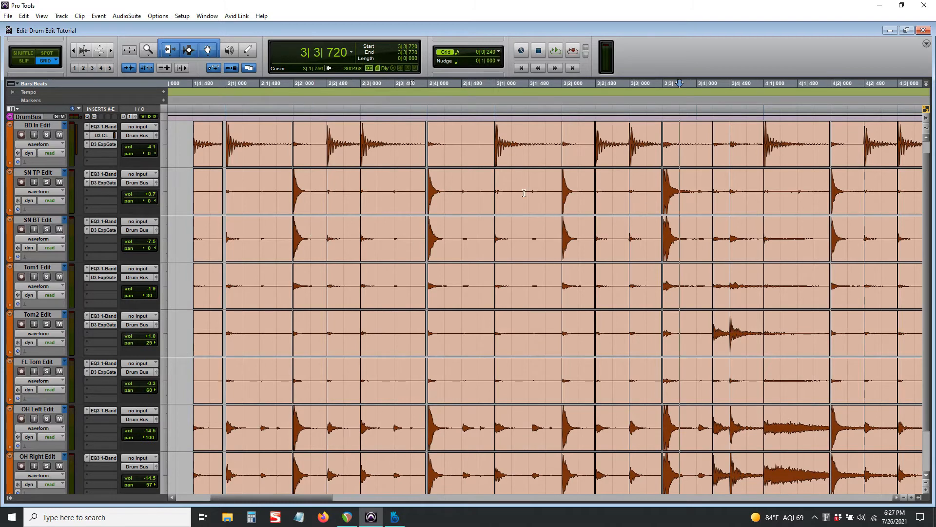
scroll(562, 225, "left", 2)
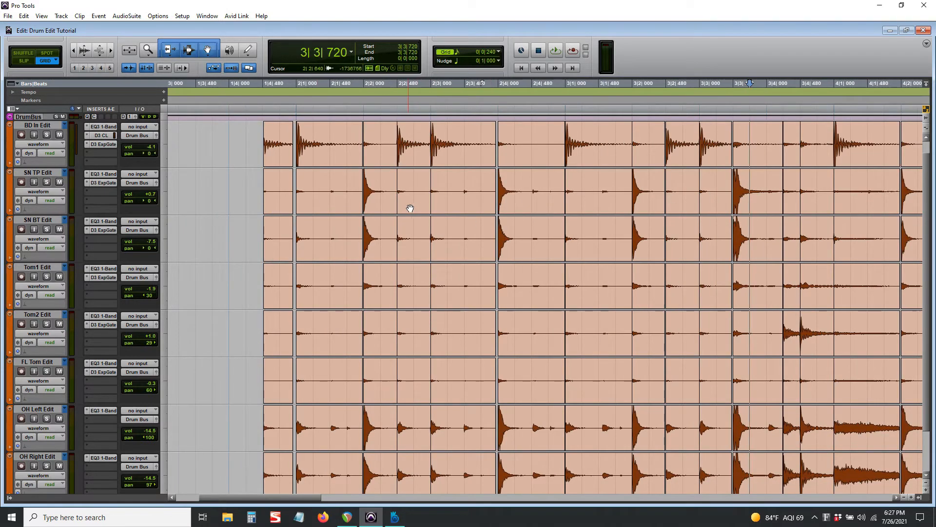
scroll(409, 207, "up", 1)
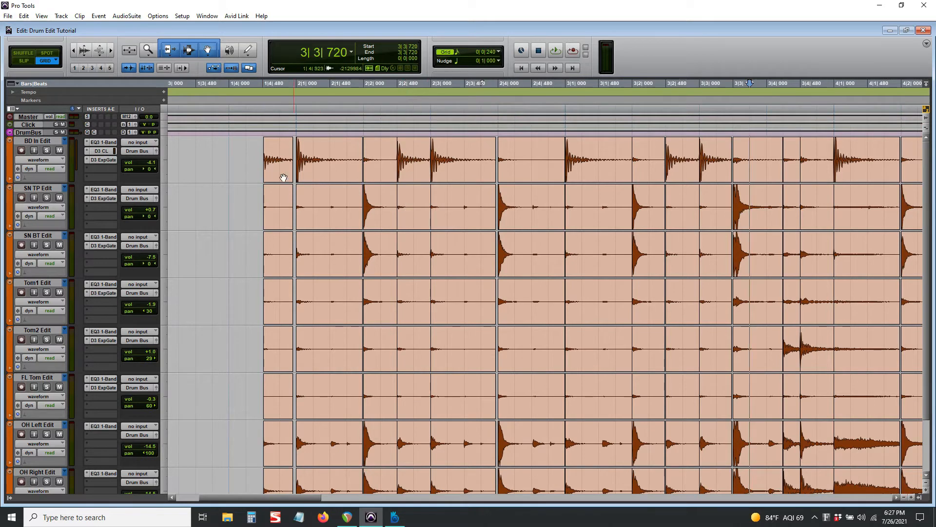
Step: Play back the quantized drums from 1|4|000 to check their timing, and stop the playback
left_click(232, 111)
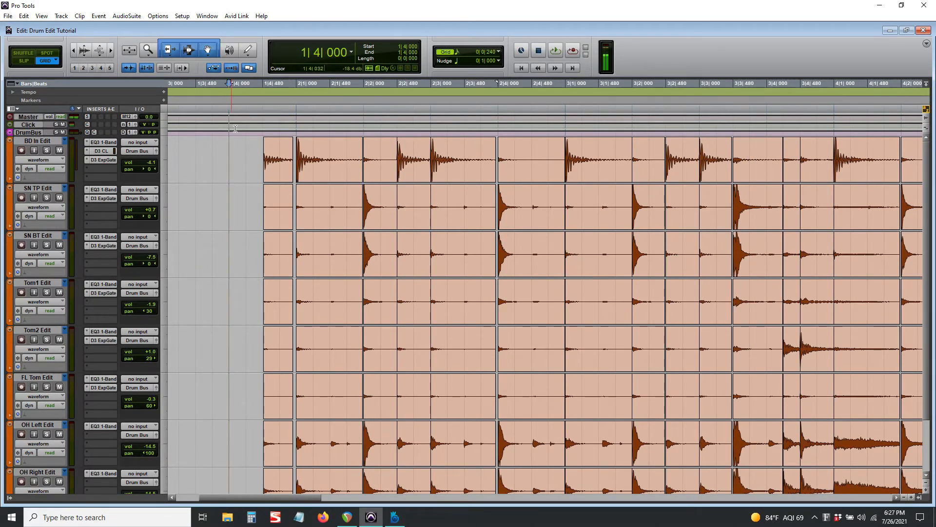
key("space")
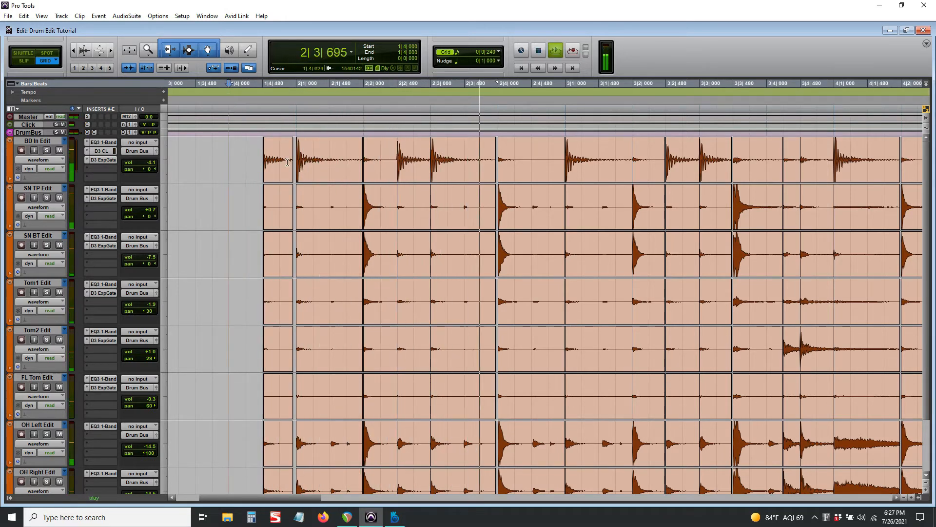
key("r")
scroll(292, 161, "right", 3)
key("r")
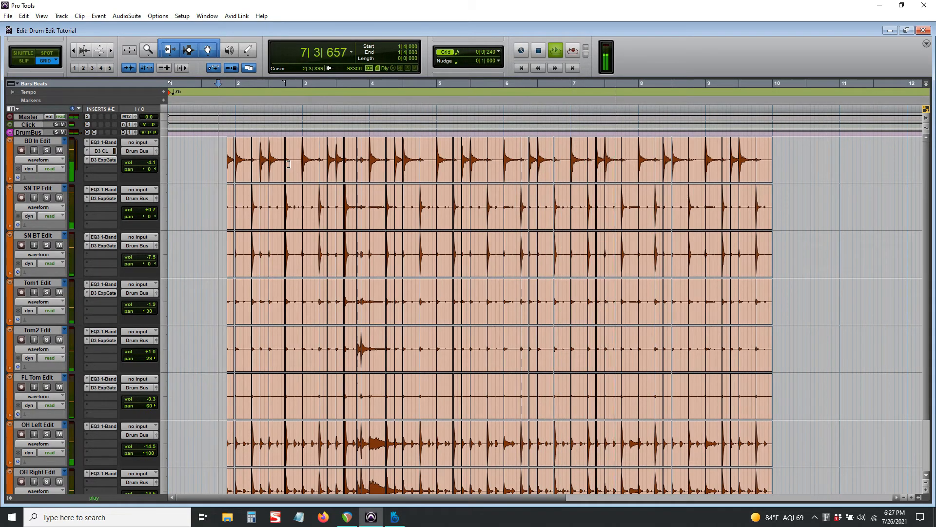
key("space")
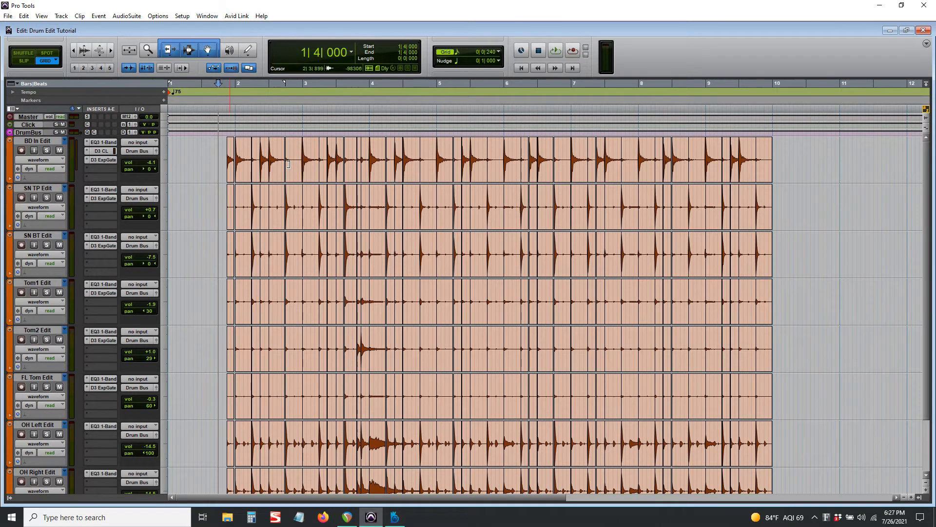
Step: In Slip mode, separate the drum clips at the overhead transient at 2|3|485 and quantize that clip to 2|3|480
scroll(315, 146, "down", 3)
scroll(376, 317, "up", 1)
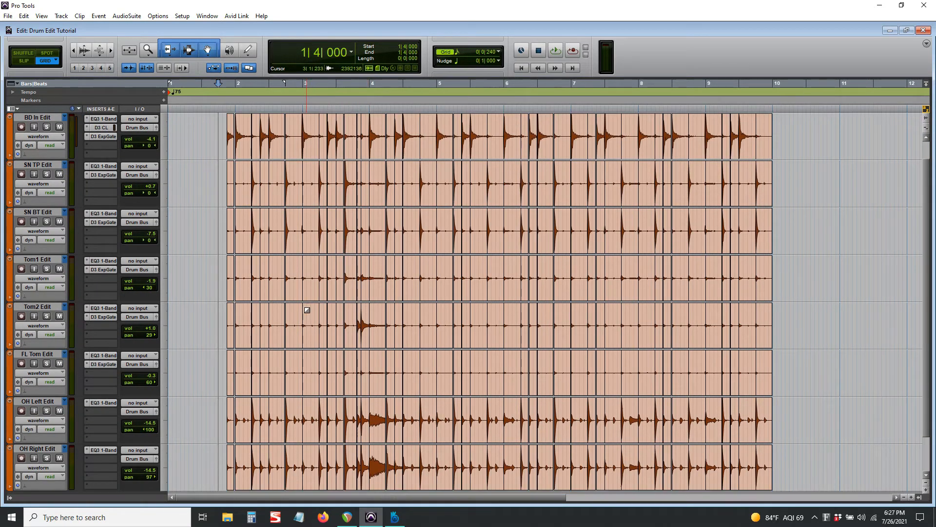
scroll(352, 302, "up", 3)
scroll(502, 282, "right", 2)
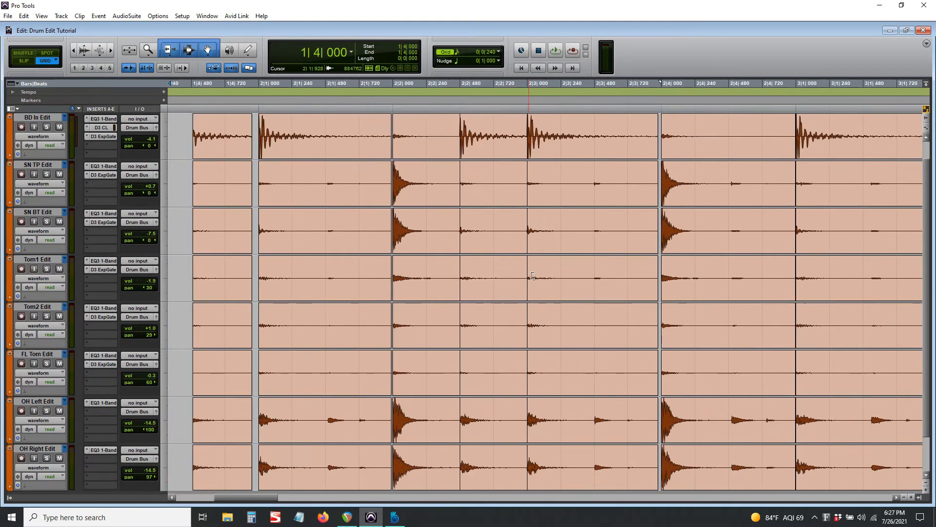
left_click(634, 279)
left_click(580, 278)
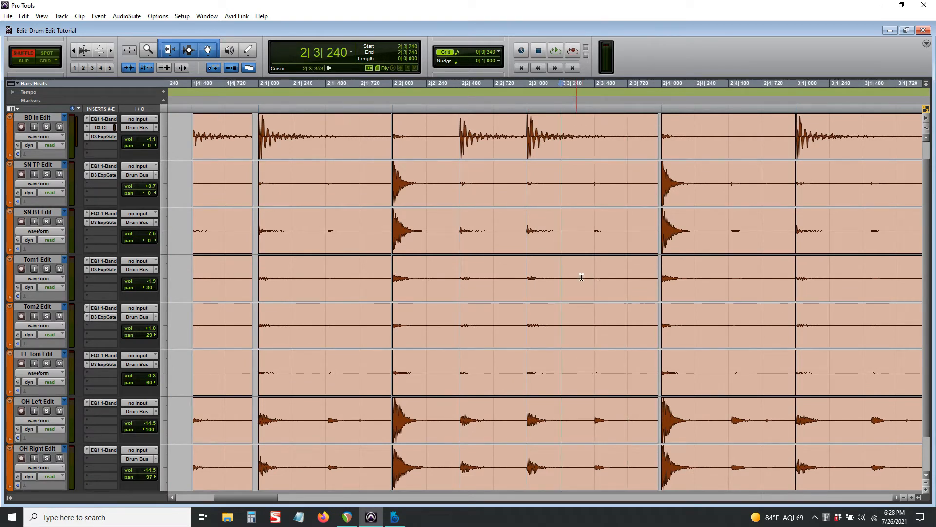
key("F2")
key("Tab")
key("5")
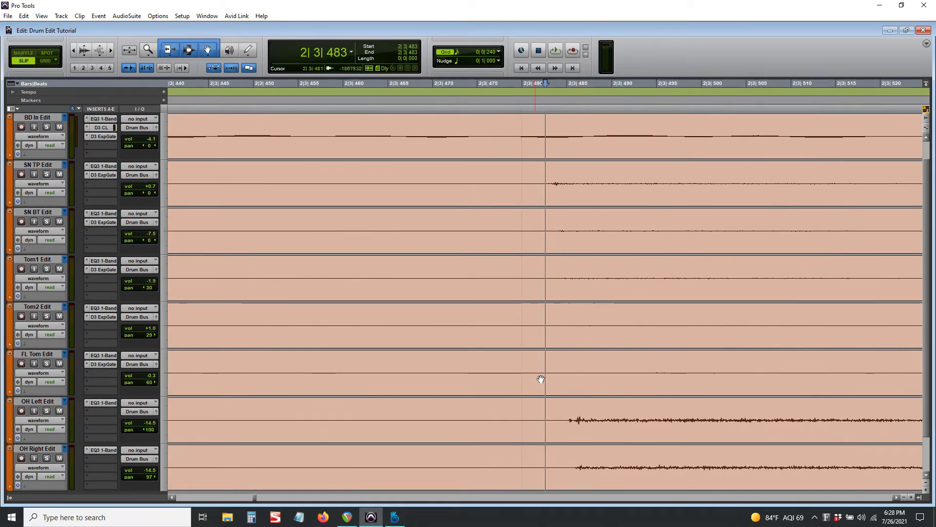
scroll(539, 390, "down", 1)
key("Tab")
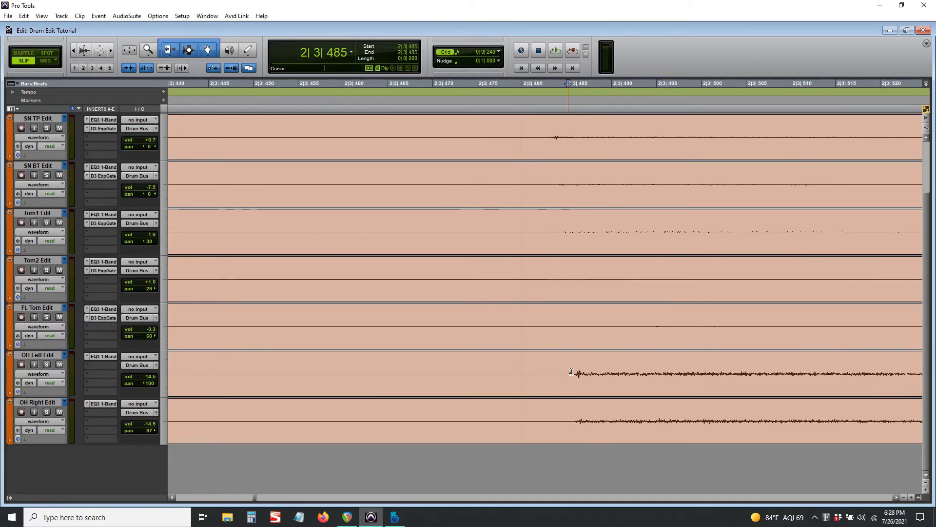
left_click(625, 390)
key("ctrl+0")
key("3")
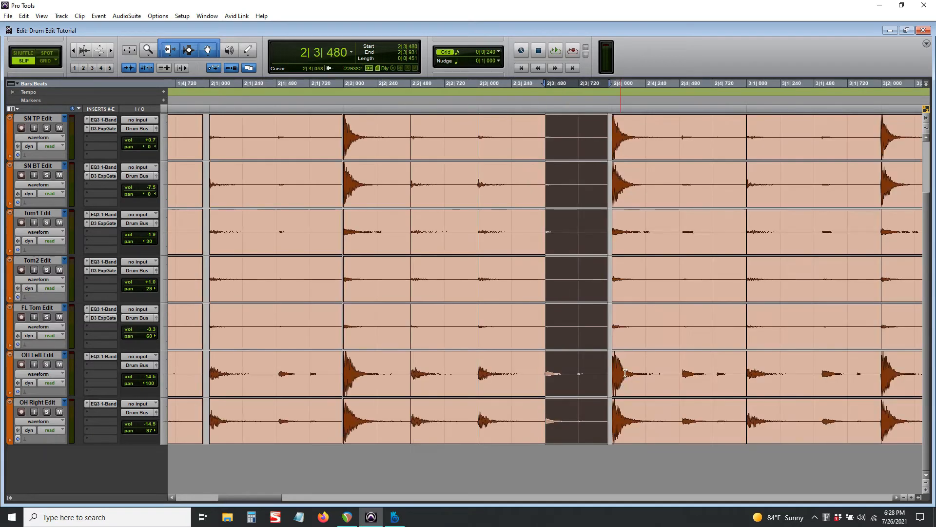
Step: Separate the drum clips at the overhead transient at 2|4|505 and quantize that clip to 2|4|480
left_click(667, 279)
key("Tab")
key("5")
left_click(571, 371)
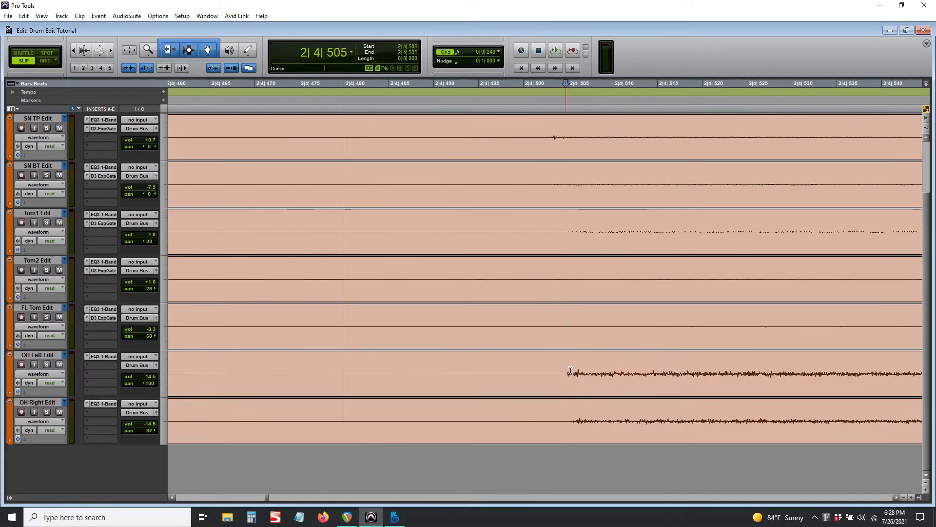
left_click(614, 387)
key("3")
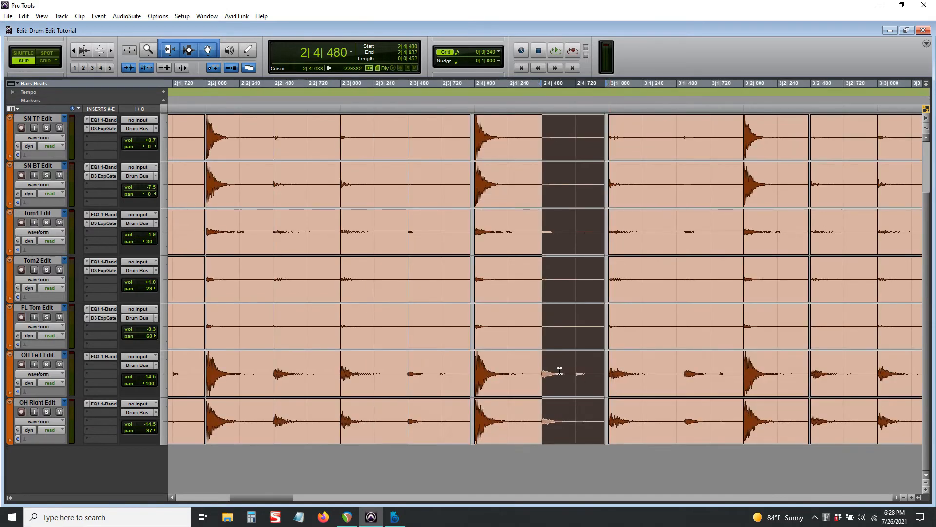
Step: Audition the newly quantized overhead hits from 2|2|198 and review the edited clips across the whole recording
left_click(236, 231)
key("space")
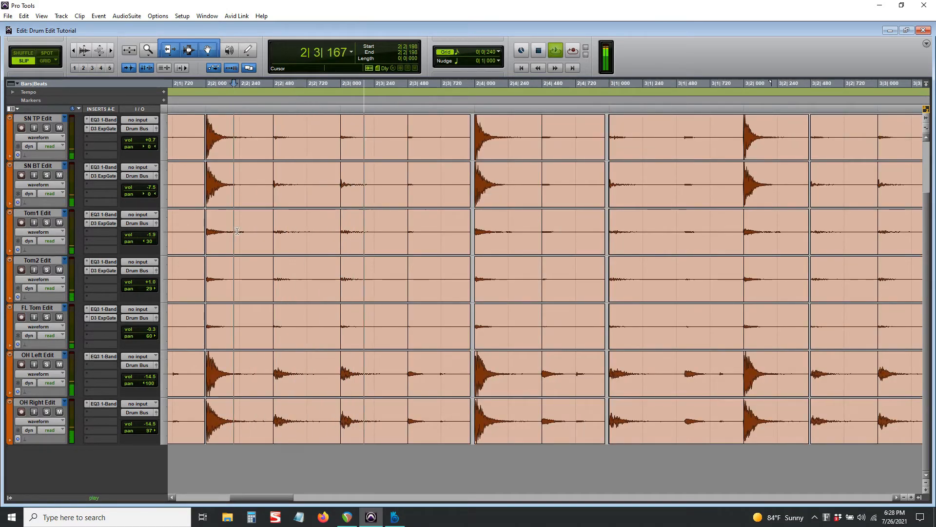
key("space")
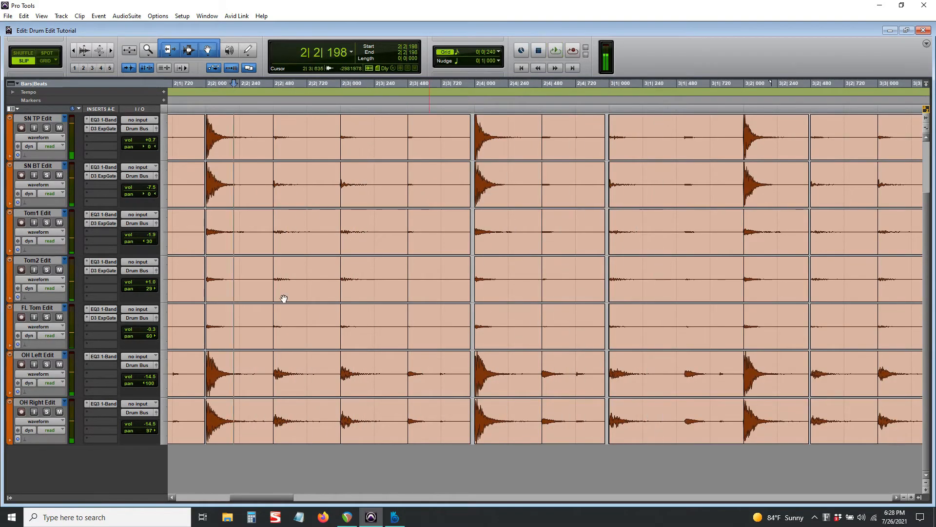
scroll(565, 286, "down", 1)
scroll(537, 278, "up", 3)
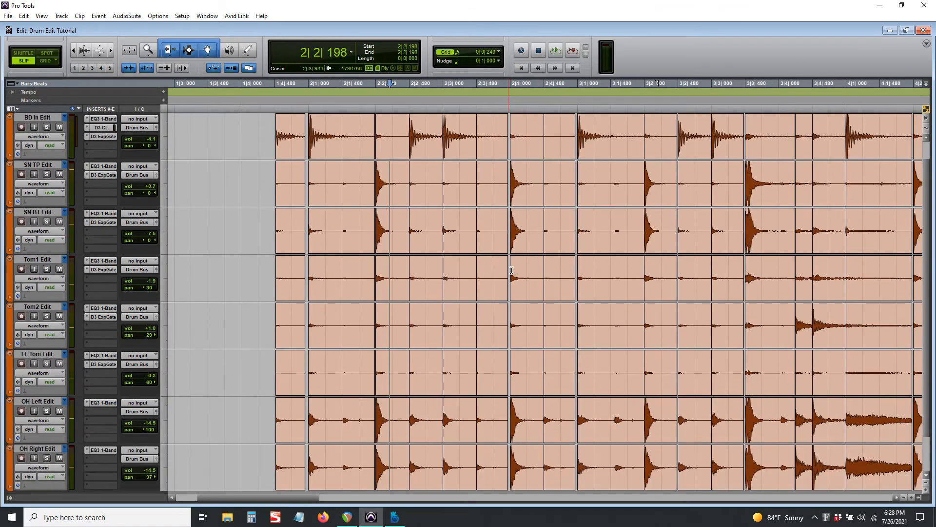
scroll(537, 275, "down", 1)
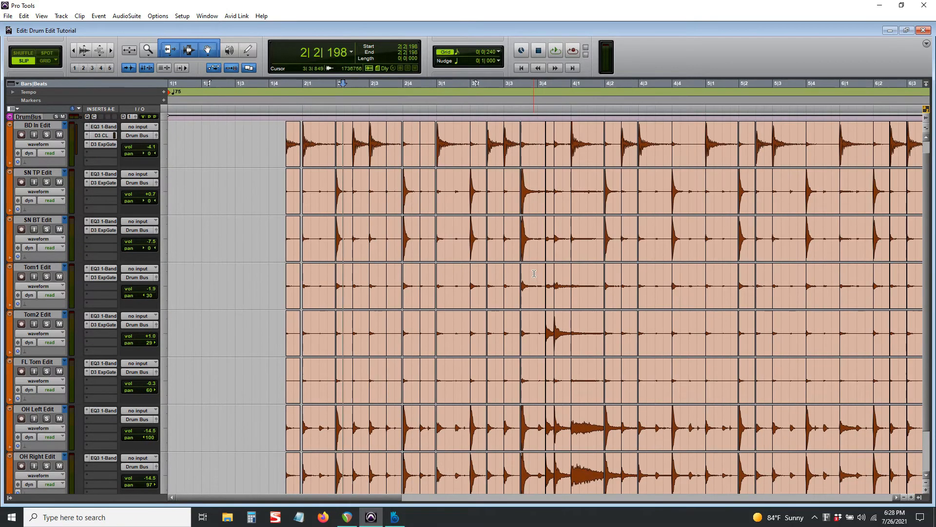
scroll(525, 274, "down", 1)
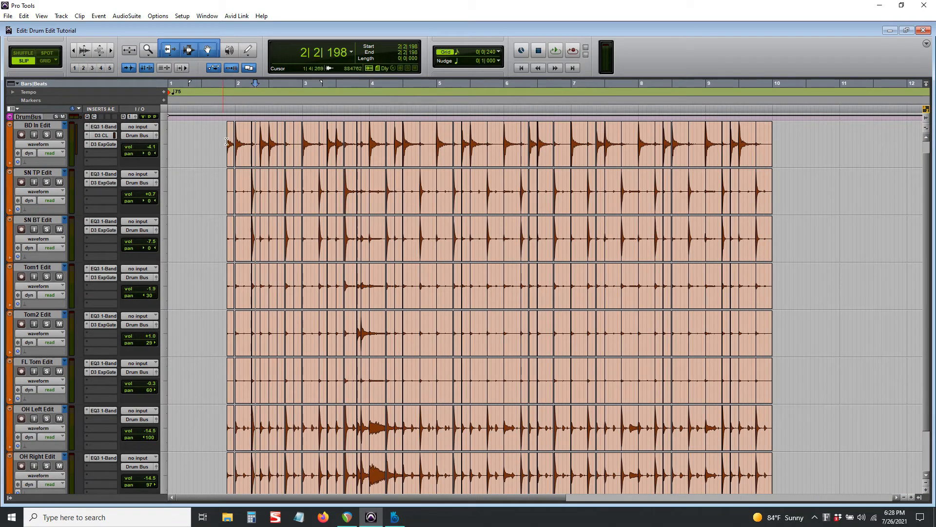
Step: Select all the drum clips across the recording and apply Beat Detective Edit Smoothing with Fill And Crossfade
left_click_drag(216, 143, 827, 168)
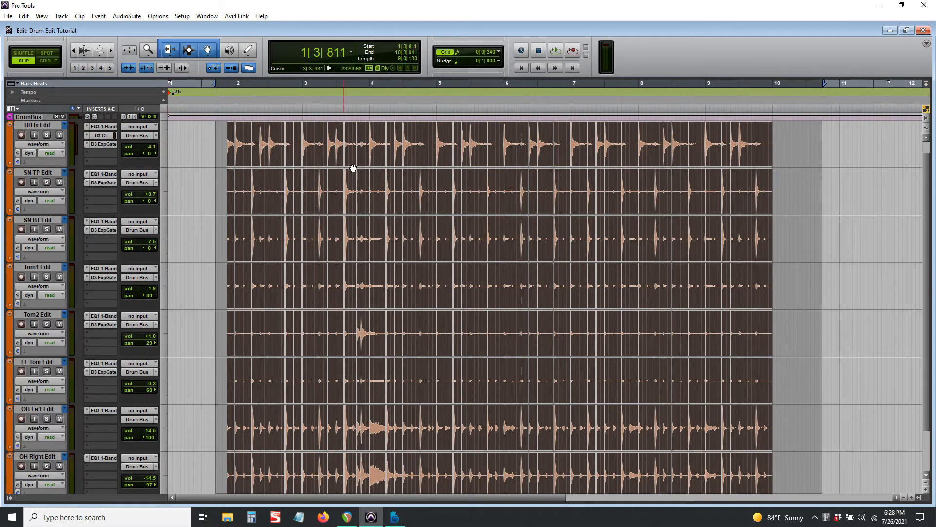
key("ctrl+8")
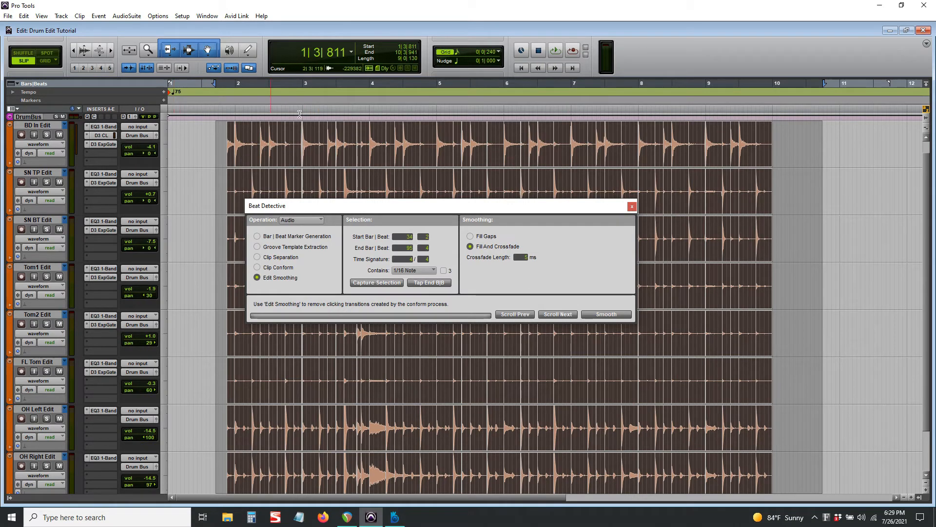
left_click(607, 314)
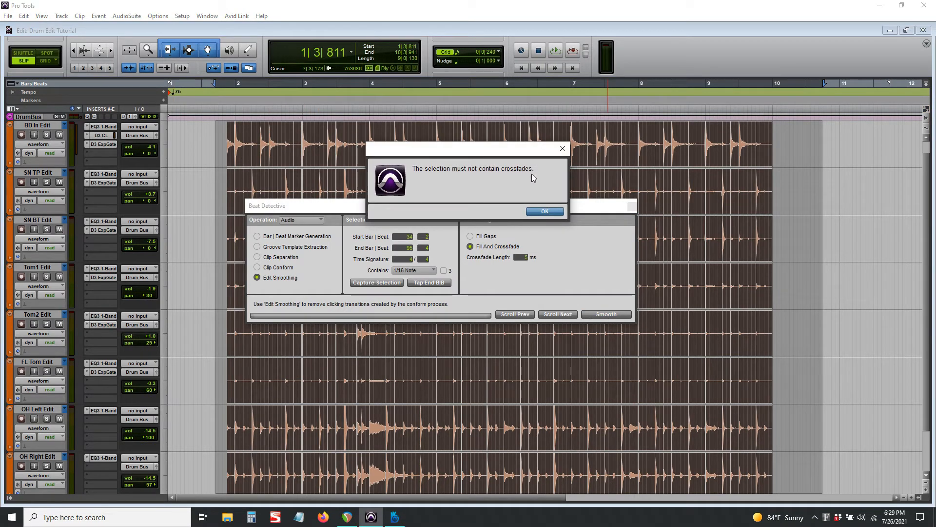
left_click(544, 210)
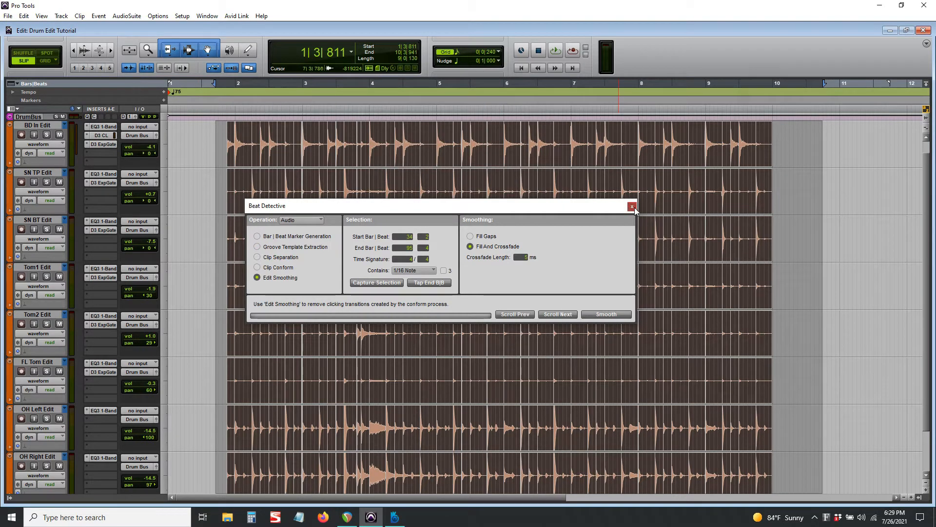
left_click(633, 207)
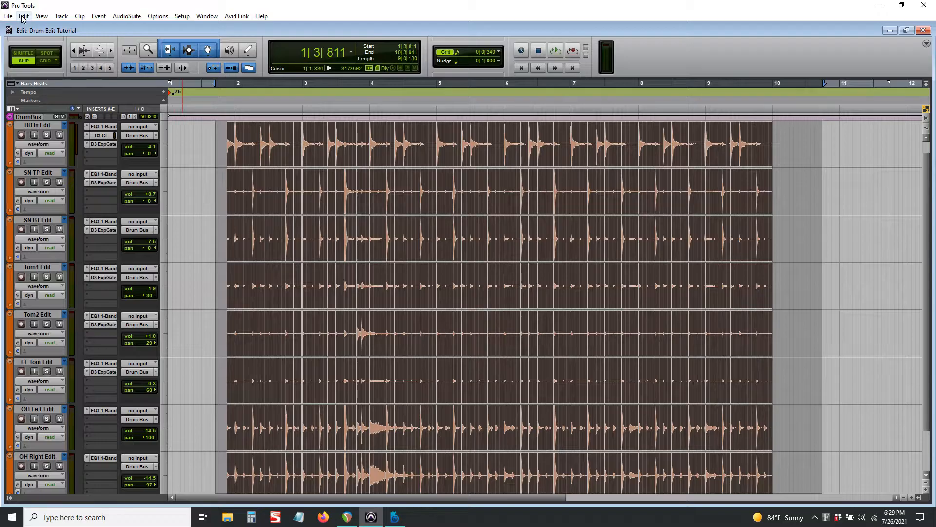
Step: Delete all fades in the selected clips, and undo both that deletion and the previous edit smoothing
left_click(24, 18)
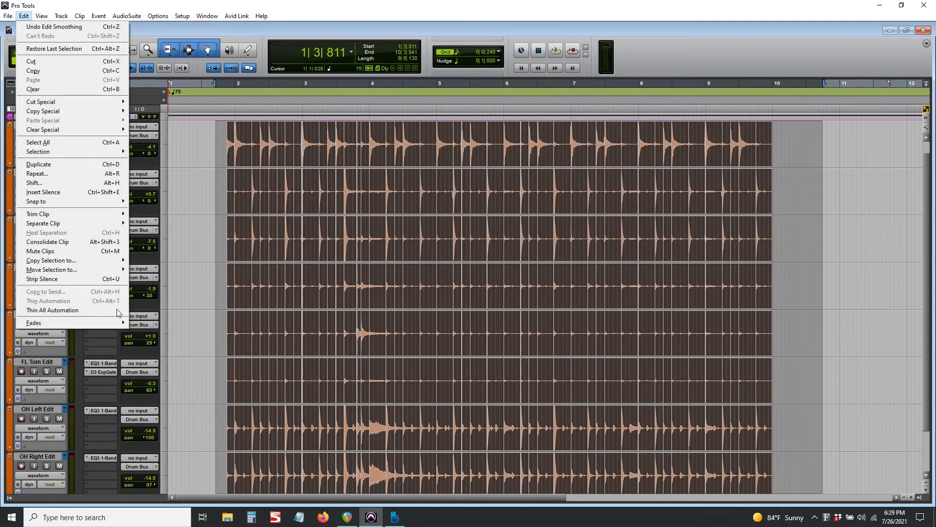
mouse_move(118, 322)
left_click(163, 335)
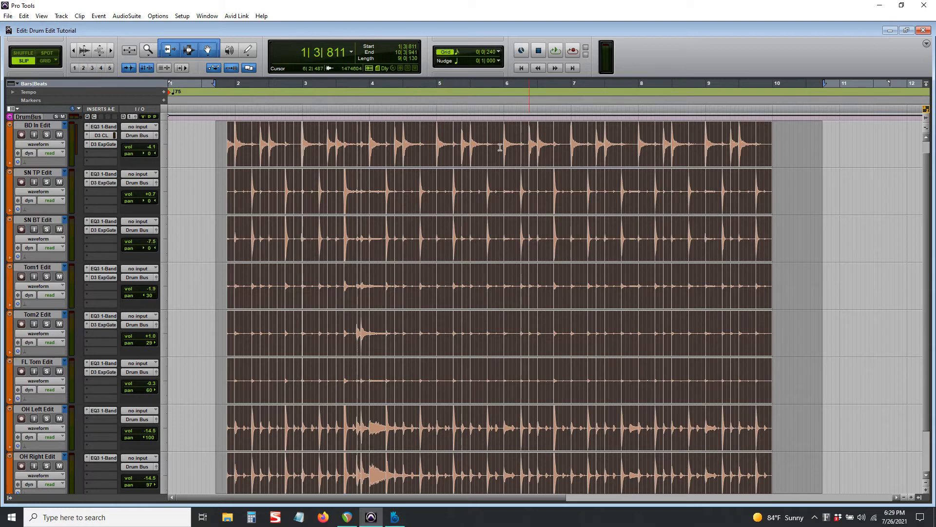
left_click(24, 16)
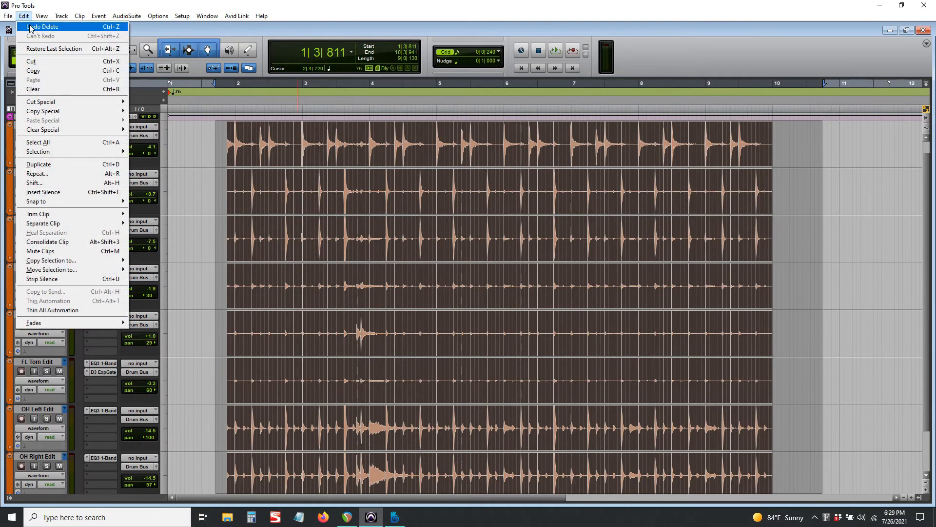
left_click(30, 27)
left_click(24, 17)
left_click(30, 27)
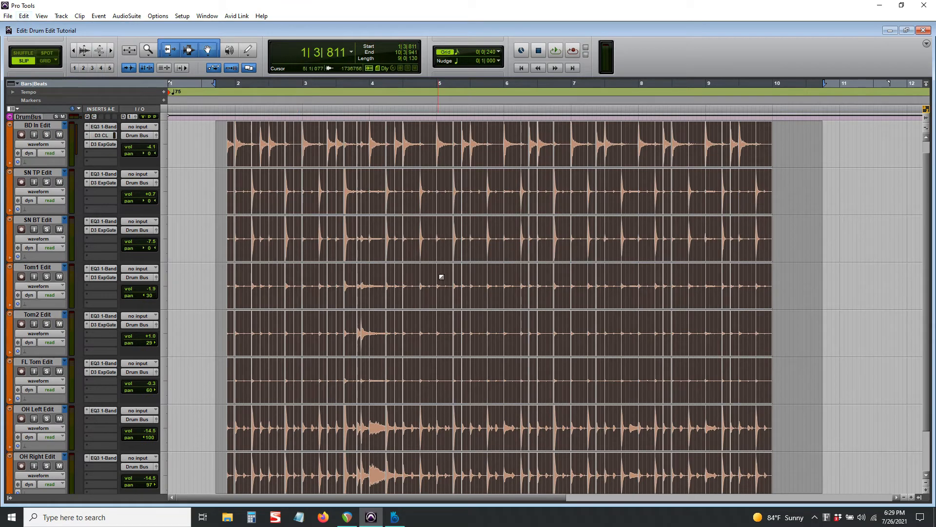
Step: Smooth the selected drum clips in Beat Detective using Edit Smoothing with Fill And Crossfade, and close the dialog
key("ctrl+8")
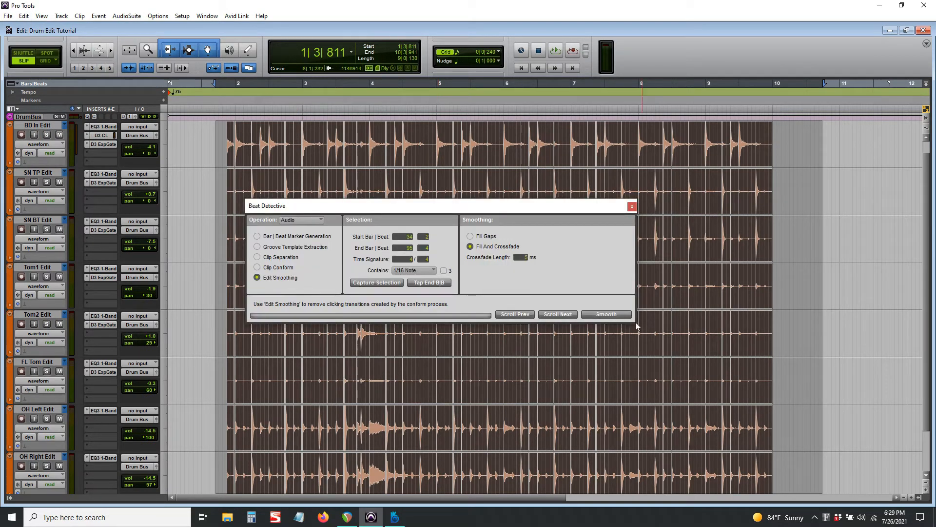
left_click(626, 316)
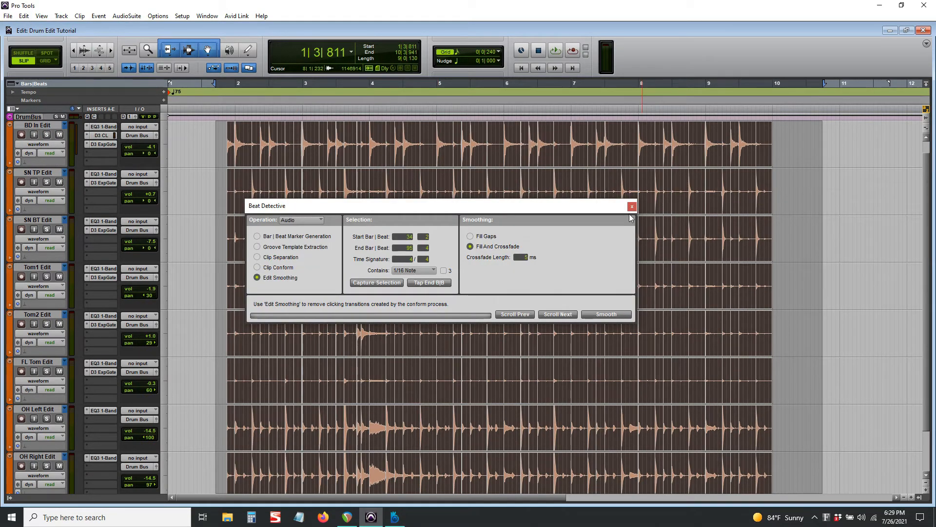
left_click(632, 206)
Step: Examine the crossfades at the clip boundaries from the first drum hit through 3|1|000
left_click(218, 141)
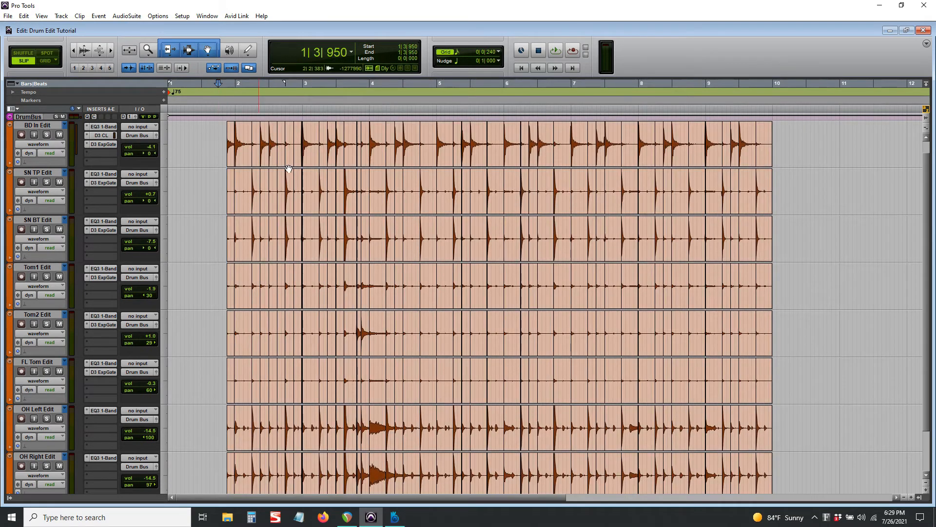
key("t")
key("t")
key("t")
scroll(414, 212, "right", 3)
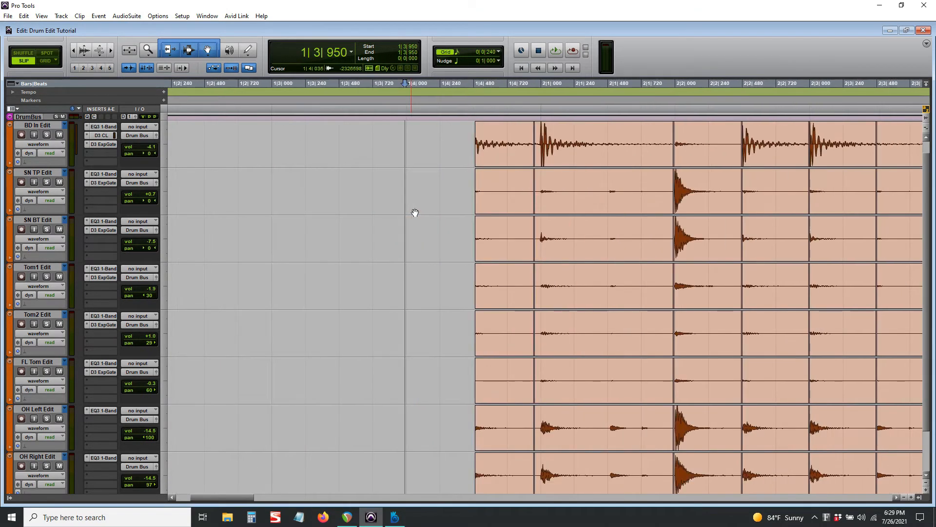
key("t")
key("t")
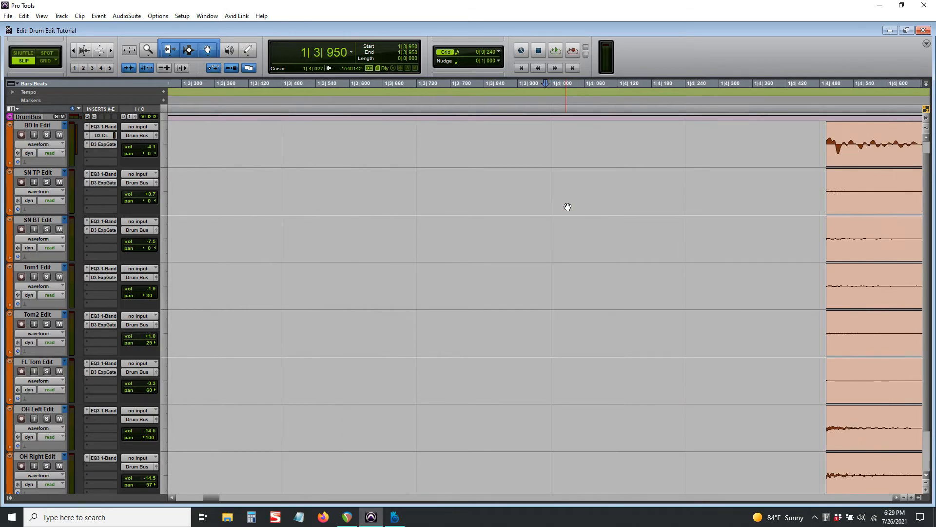
scroll(566, 207, "right", 5)
scroll(540, 208, "right", 4)
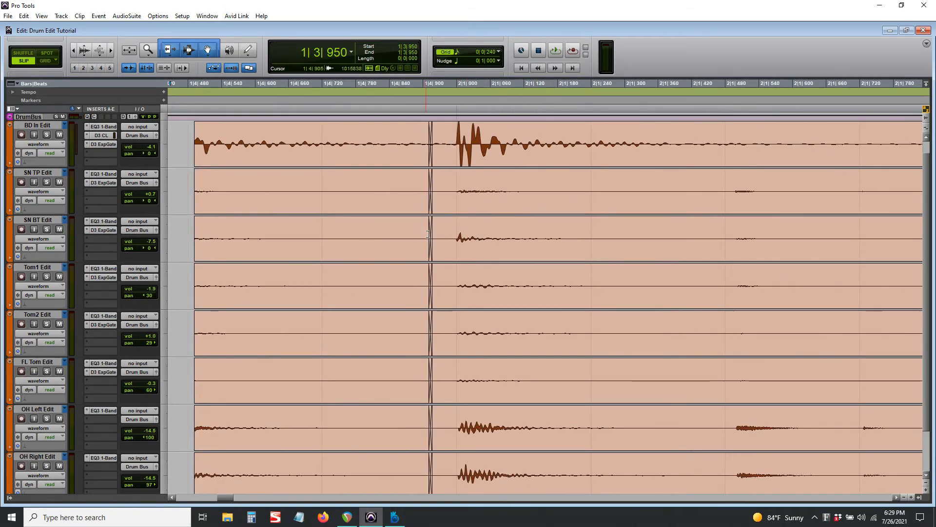
scroll(429, 235, "right", 15)
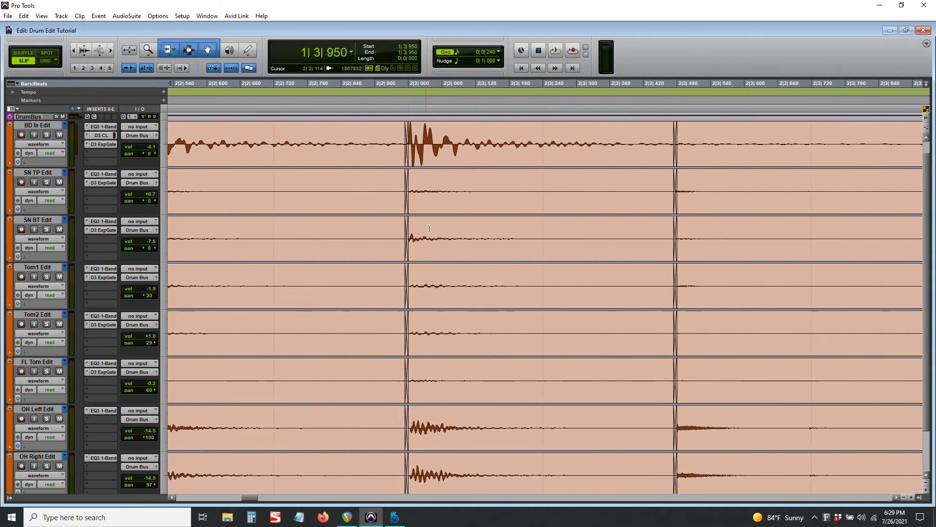
scroll(429, 228, "right", 11)
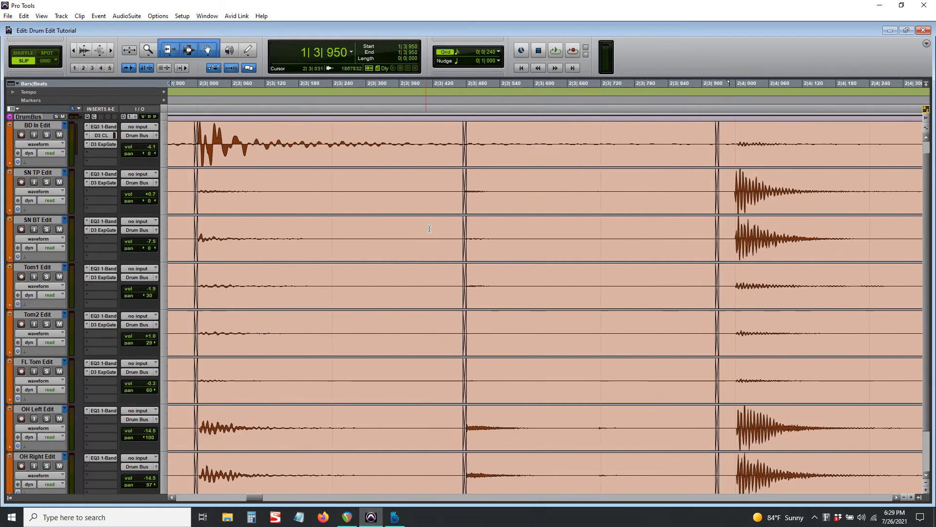
scroll(429, 229, "right", 1)
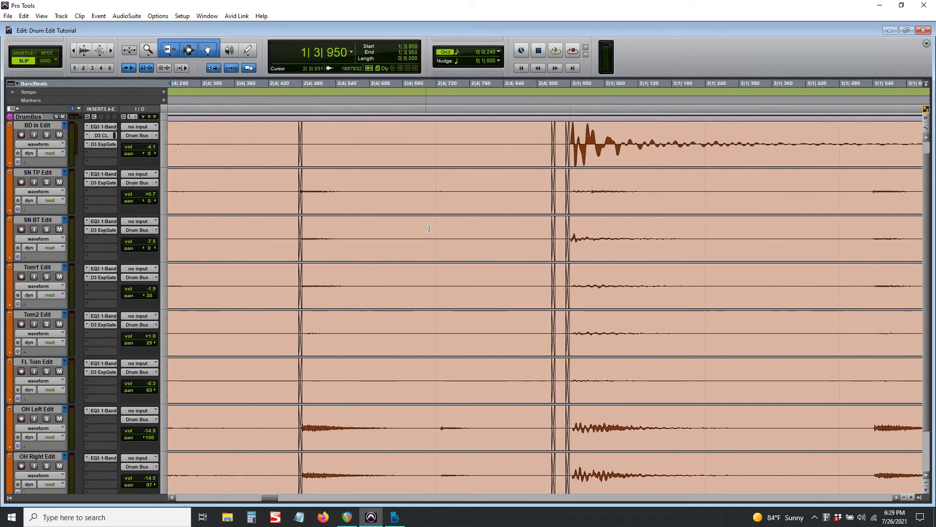
Step: Replace the two adjacent crossfades just before the kick at 3|1|000 with a single crossfade at 2|4|920
left_click(555, 206)
left_click_drag(562, 189, 531, 186)
left_click(525, 187)
left_click(562, 211)
key("Delete")
left_click_drag(581, 138, 538, 138)
key("ctrl+8")
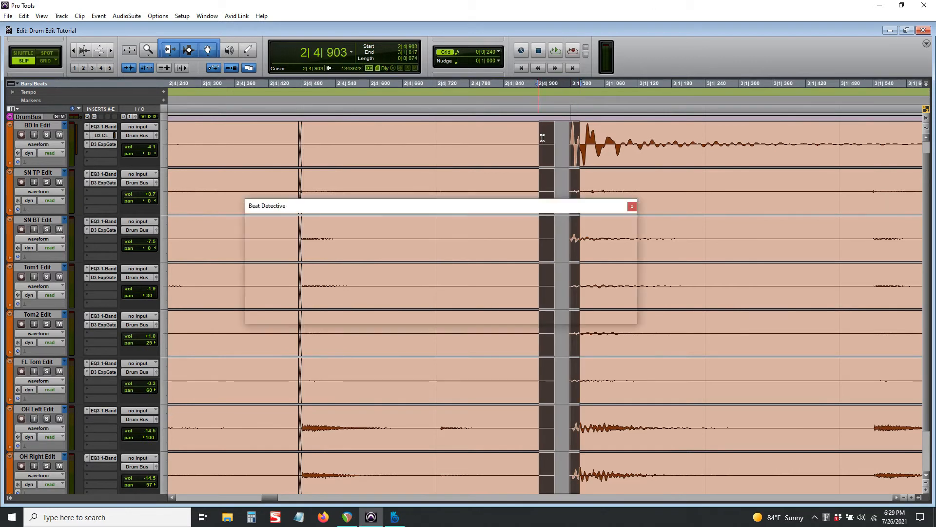
left_click(632, 206)
key("ctrl+z")
mouse_move(554, 211)
left_mouse_down()
mouse_move(566, 211)
mouse_move(550, 211)
left_mouse_up()
Step: Move the crossfade before the 3|2|480 kick later, into the kick transient on all drum tracks
key("r")
key("r")
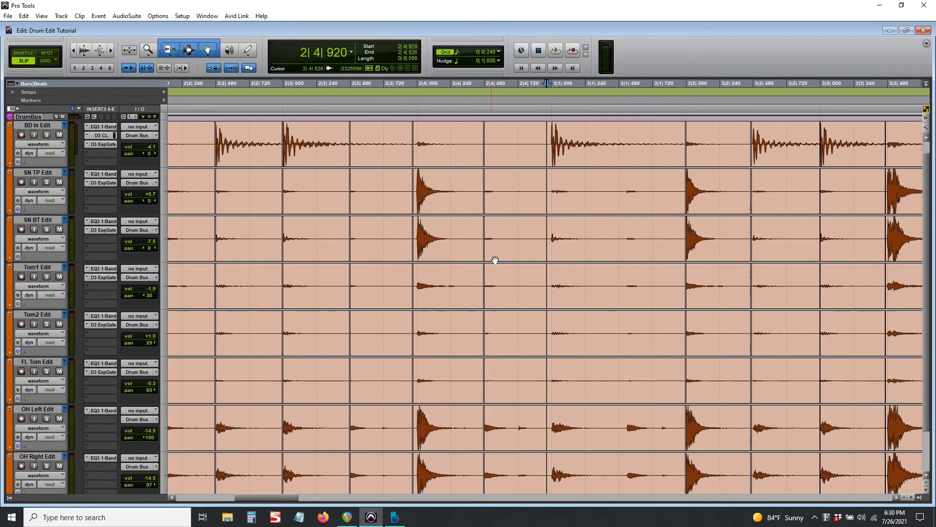
scroll(495, 260, "right", 5)
left_click(499, 243)
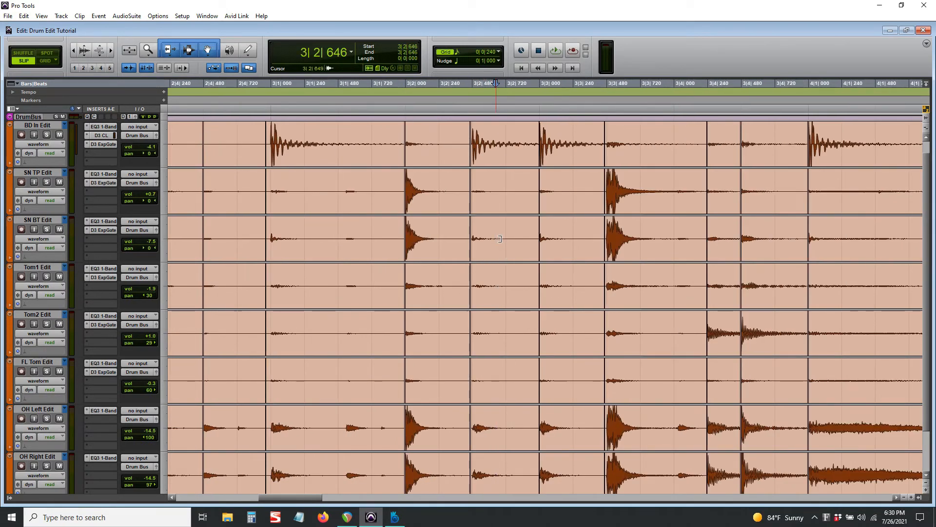
key("t")
key("t")
key("t")
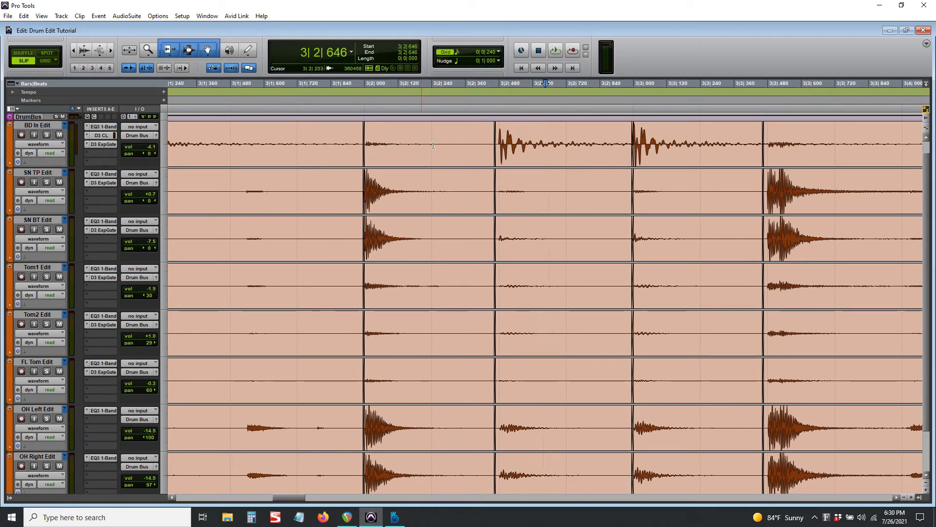
scroll(543, 149, "up", 2)
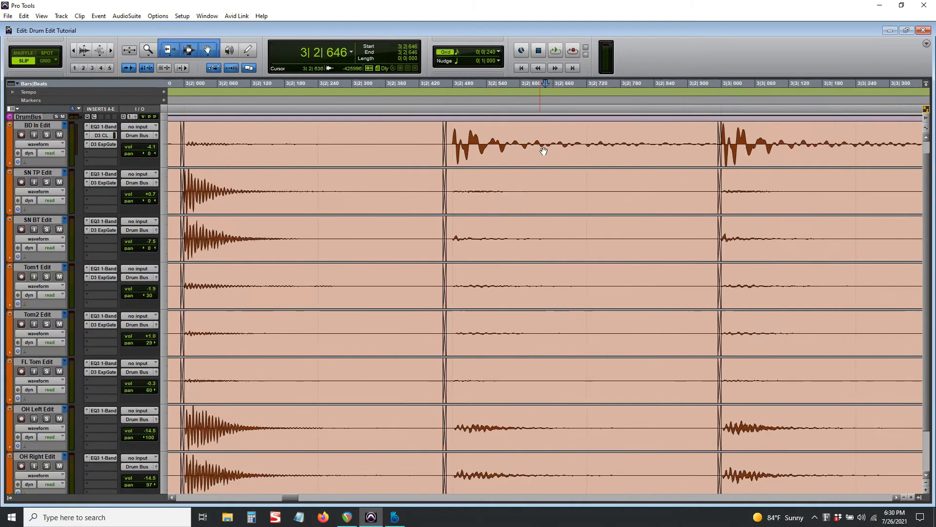
left_click_drag(556, 162, 572, 159)
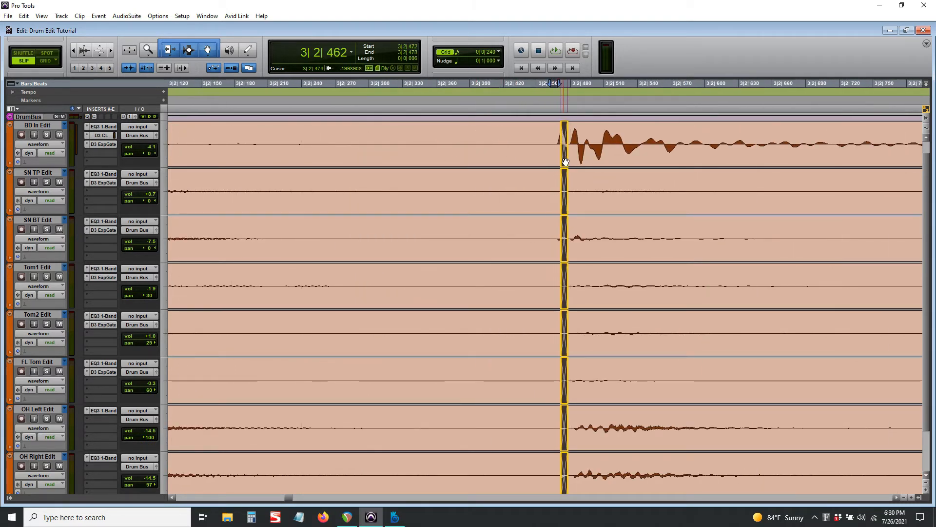
left_click(276, 141)
Step: Mute the click track and play the drums from 3|2|193 to hear the shifted crossfade at the kick
scroll(61, 120, "up", 2)
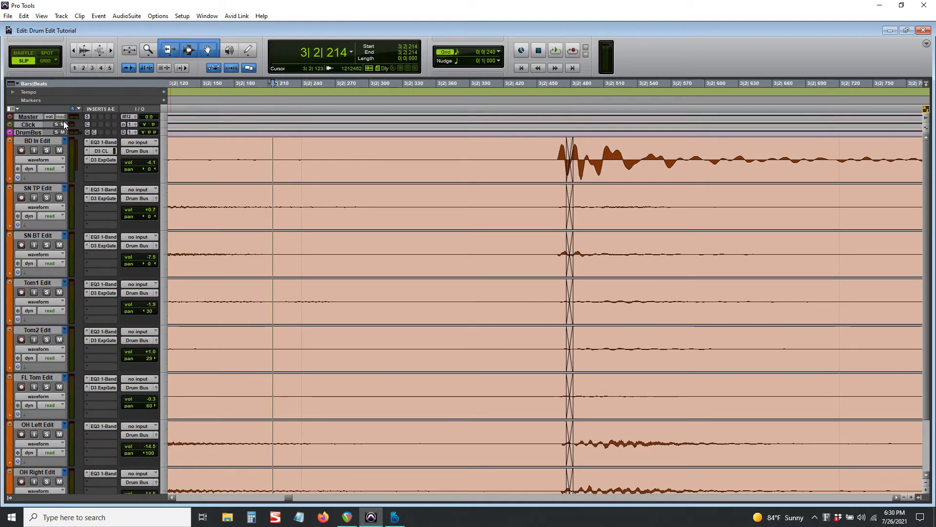
scroll(342, 185, "down", 1)
scroll(488, 205, "up", 1)
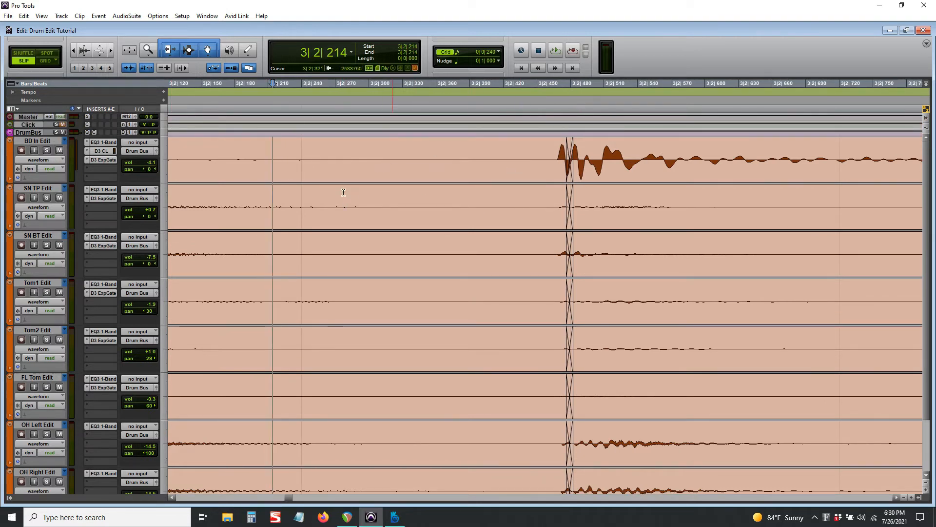
left_click(249, 147)
key("space")
key("space")
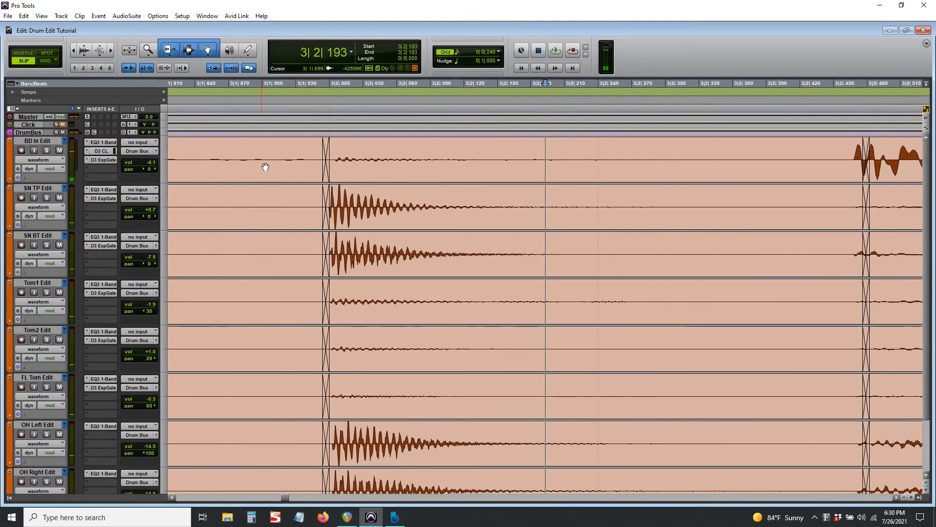
Step: Move the crossfade at the 3|2|480 kick earlier so it sits ahead of the transient on all drum tracks
key("ctrl+[")
left_click(683, 156)
key("ctrl+]")
key("ctrl+]")
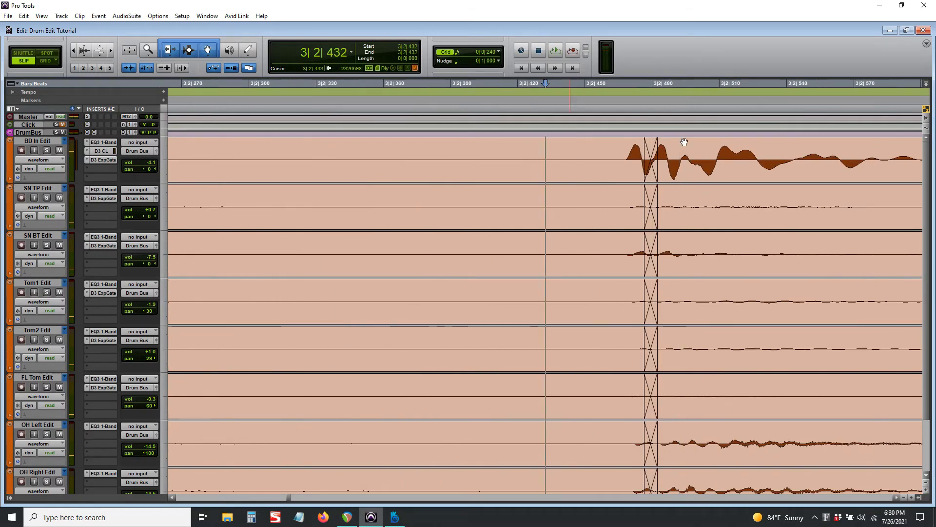
left_click(655, 176)
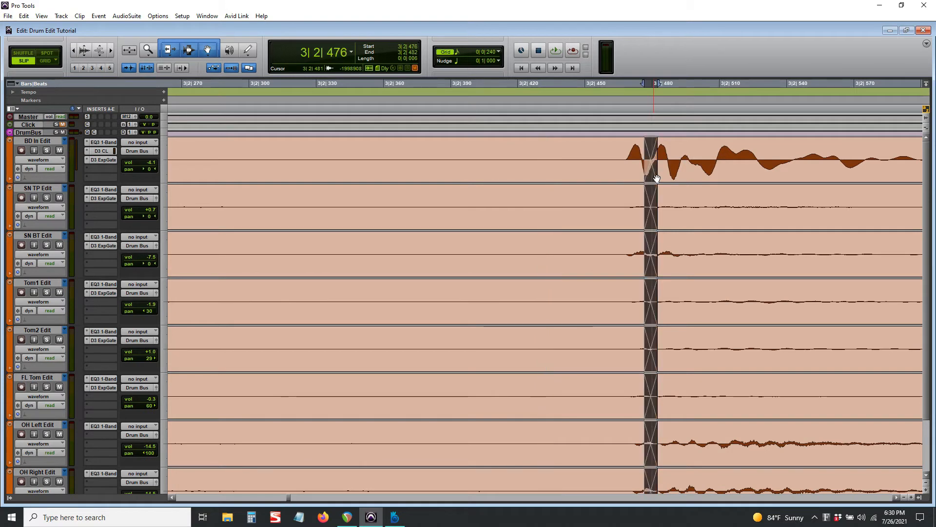
left_click_drag(657, 179, 619, 178)
left_click(642, 207)
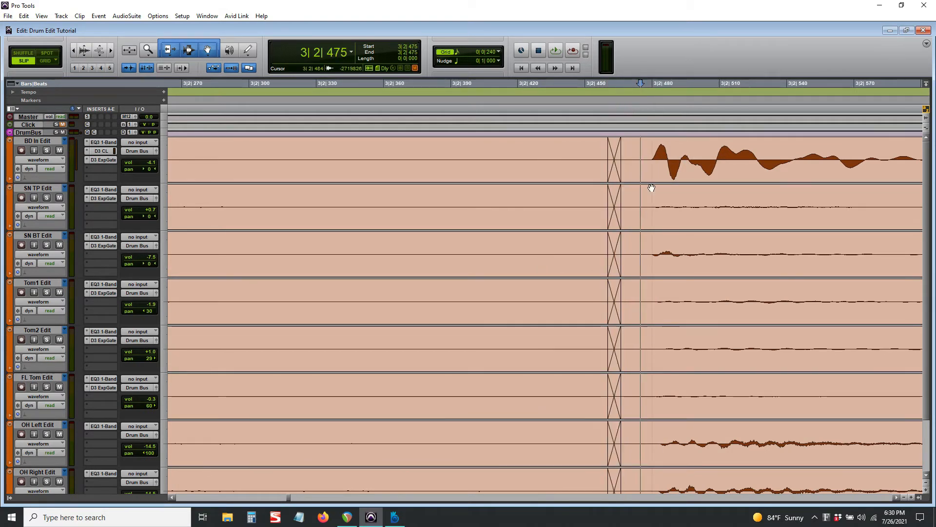
Step: Examine where the crossfades sit relative to the drum transients from 1|4|758 through 2|4|000
key("r")
key("r")
scroll(547, 239, "left", 10)
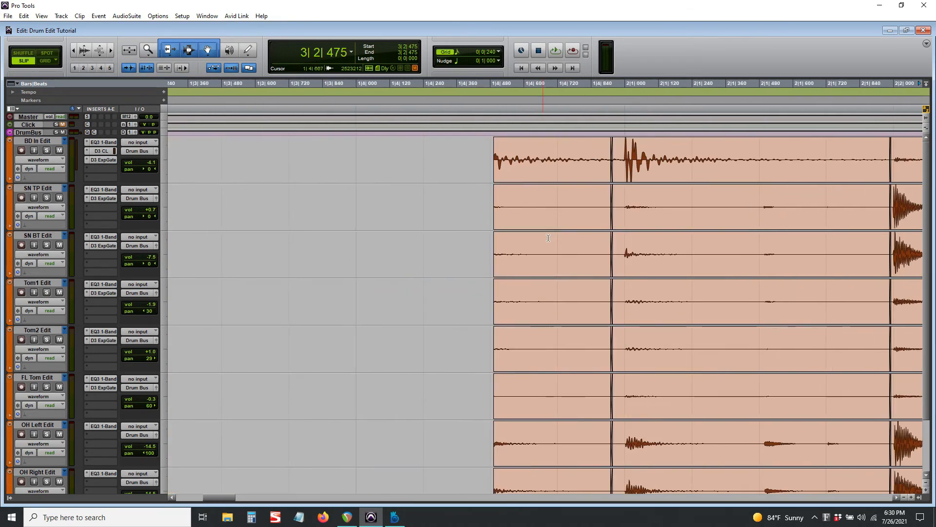
left_click(567, 205)
key("t")
key("t")
scroll(532, 244, "right", 4)
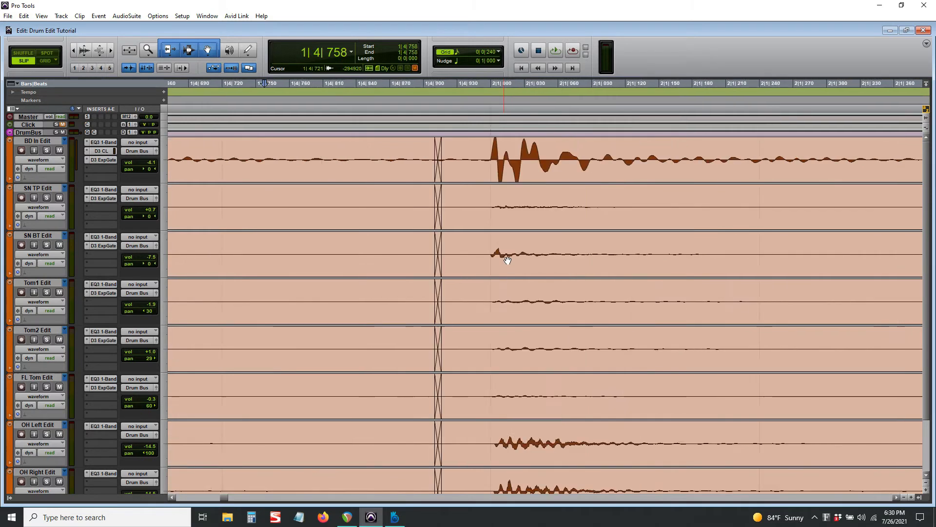
scroll(442, 254, "right", 8)
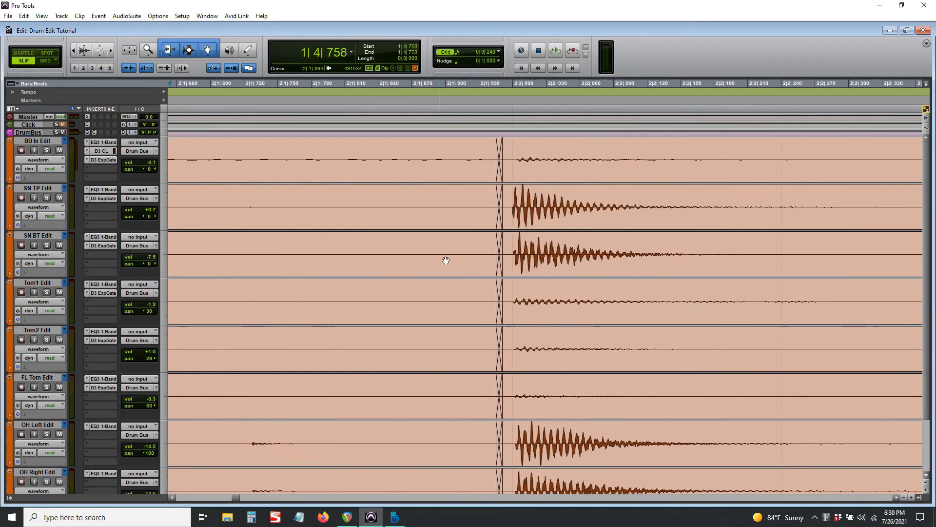
scroll(495, 286, "right", 6)
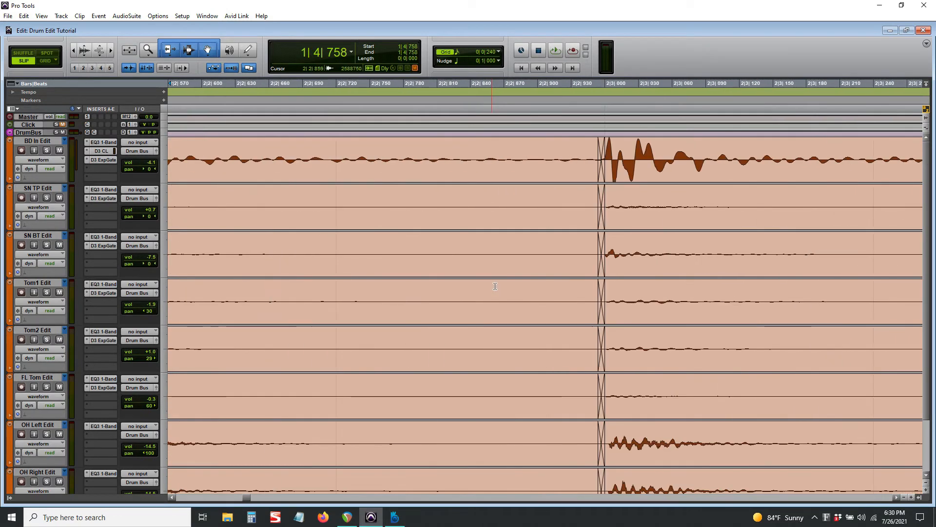
scroll(497, 285, "right", 8)
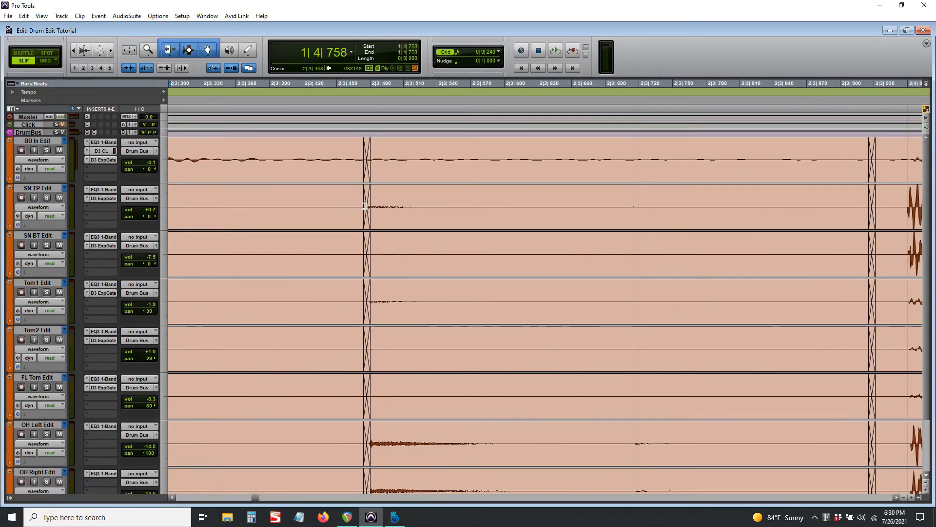
Step: Move the crossfade before the 2|3|480 hit slightly earlier on all drum tracks so it clears the transient
left_click(371, 221)
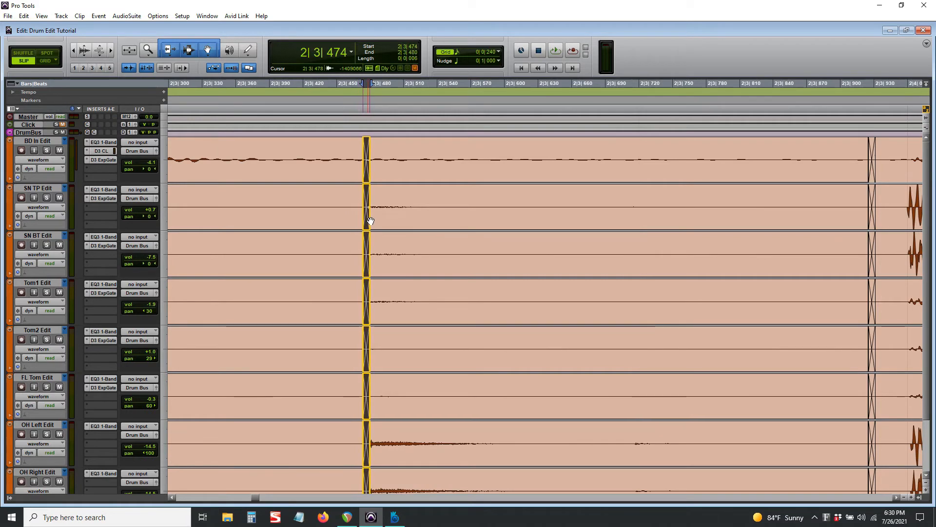
left_click_drag(370, 221, 363, 219)
scroll(435, 254, "right", 4)
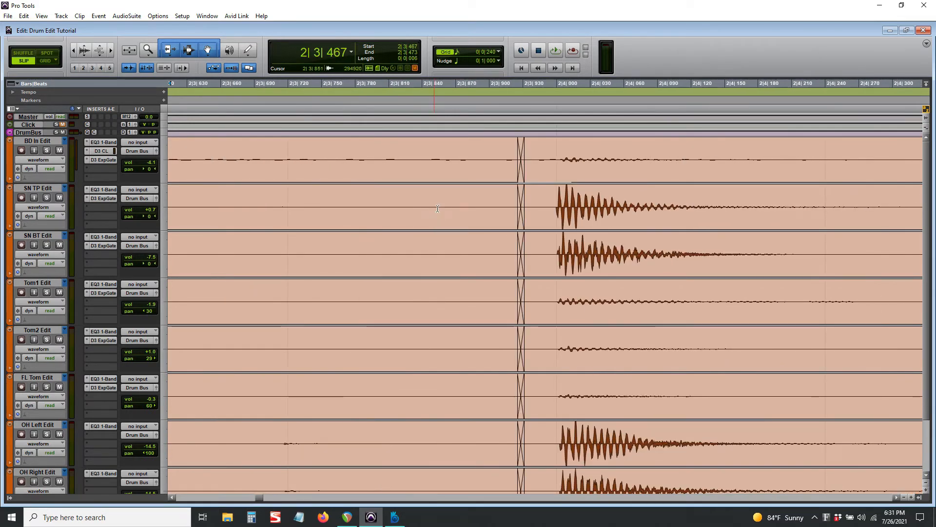
Step: Play the edited drums from 1|4|373 through bar 9 to hear the crossfaded edits
left_click(438, 209)
key("r")
key("r")
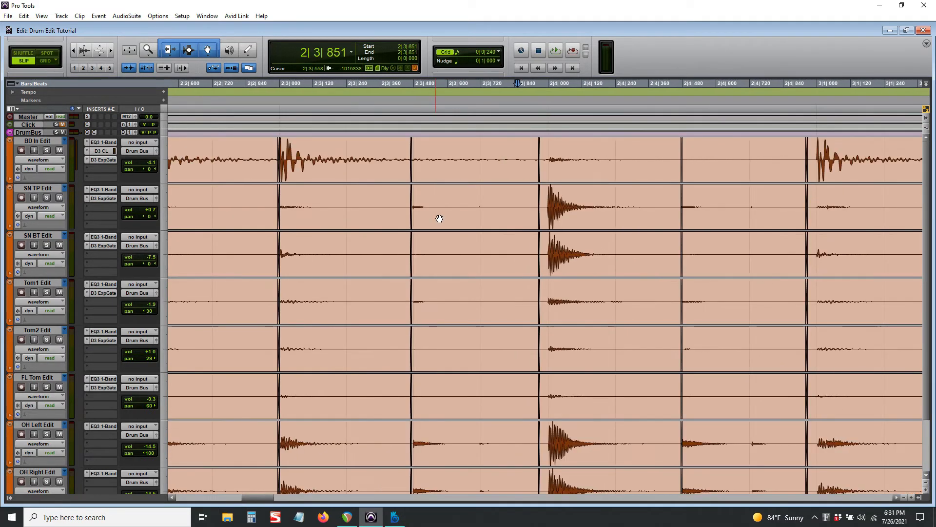
key("r")
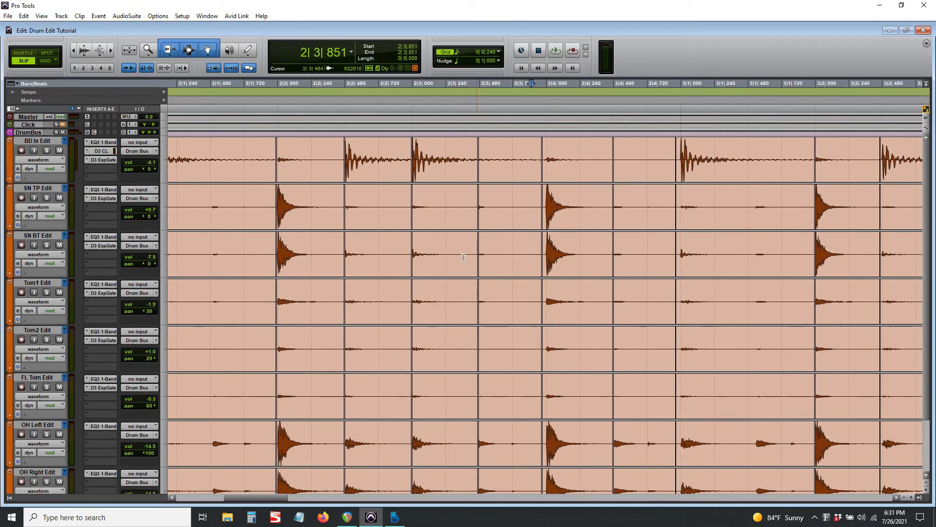
scroll(584, 267, "left", 2)
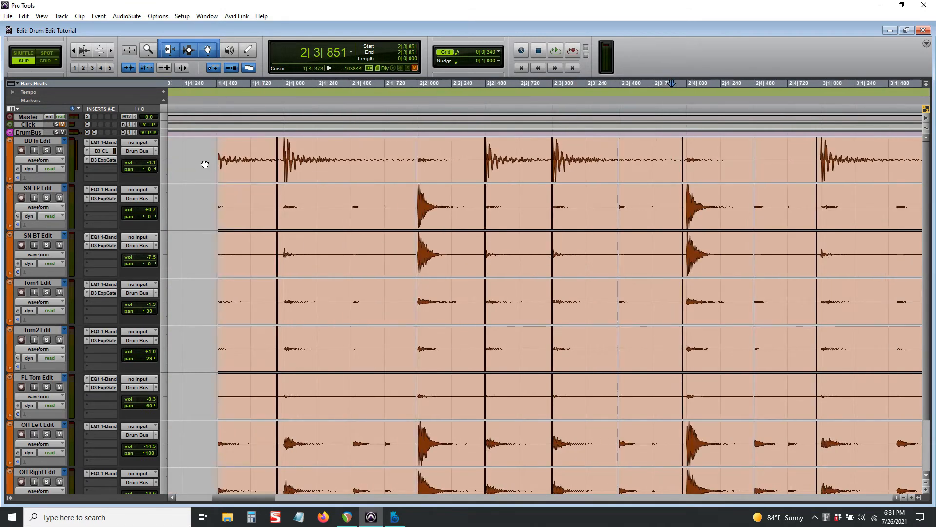
key("r")
key("space")
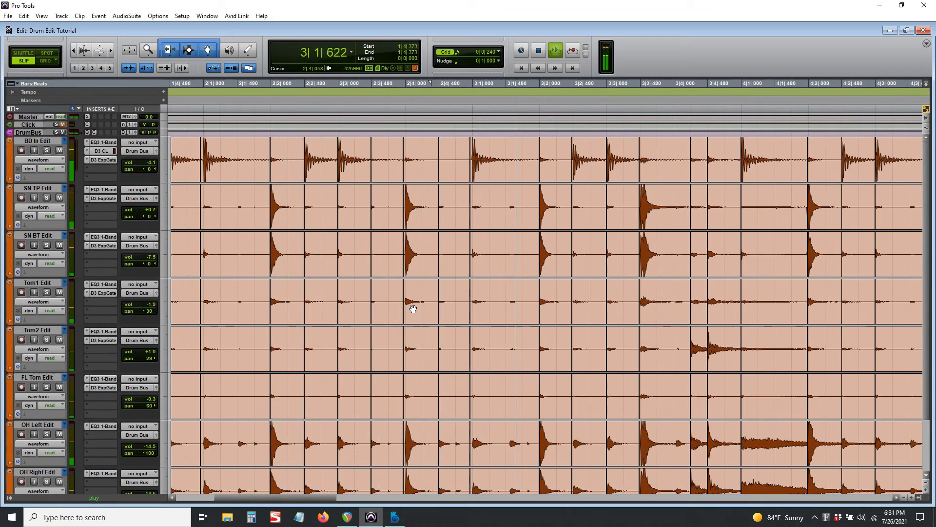
key("r")
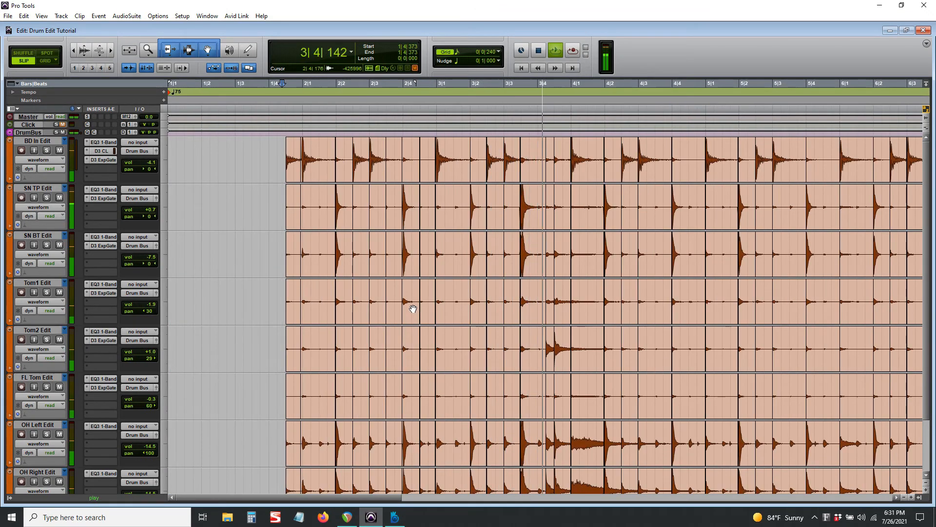
scroll(413, 309, "right", 3)
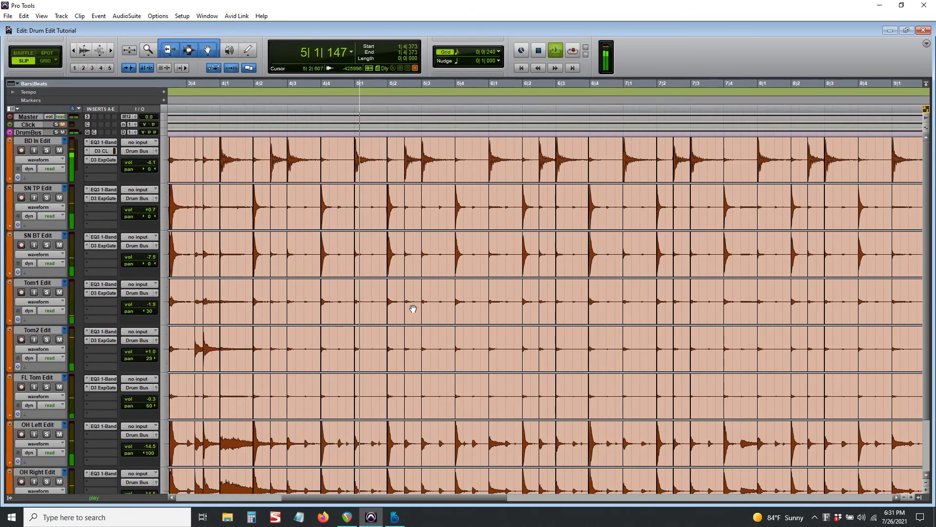
key("r")
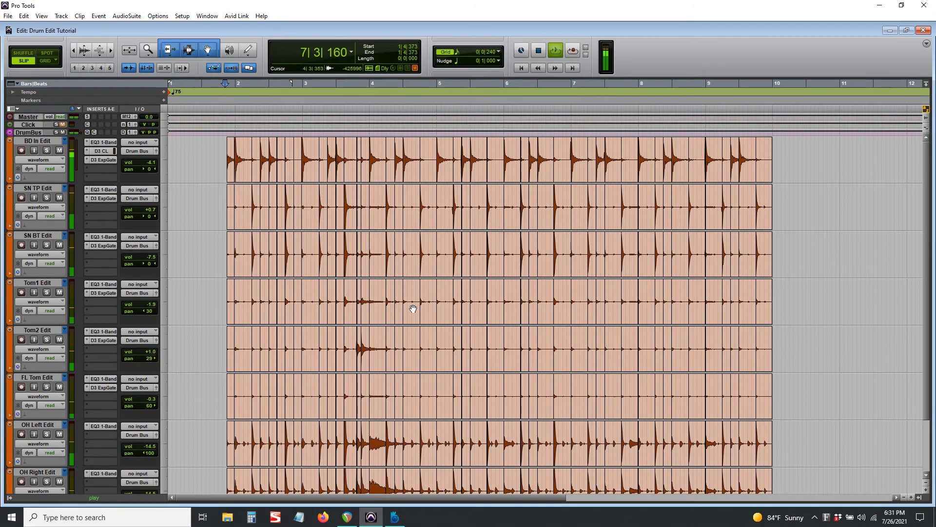
left_click(570, 149)
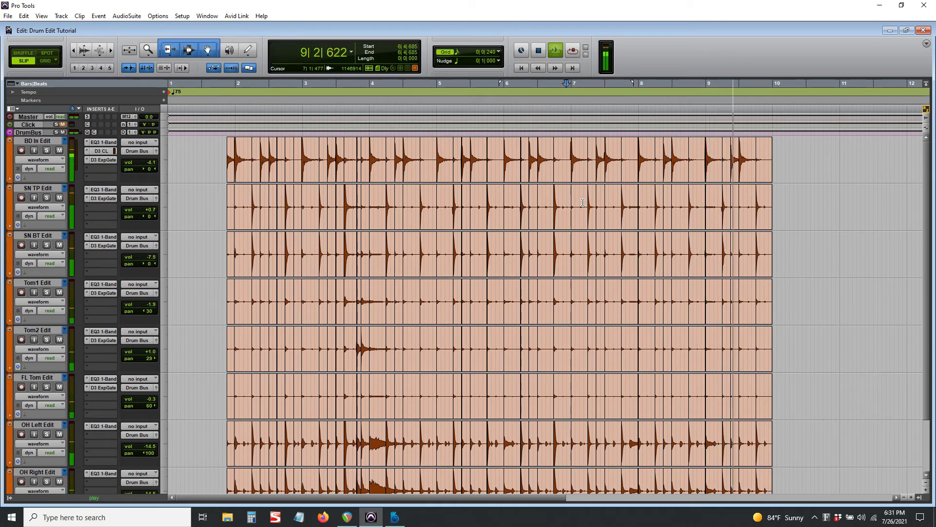
key("space")
Step: Examine the crossfades around the 6|4|000 snare and the 7|1|000 kick for their distance from the transients
key("t")
key("t")
key("t")
key("t")
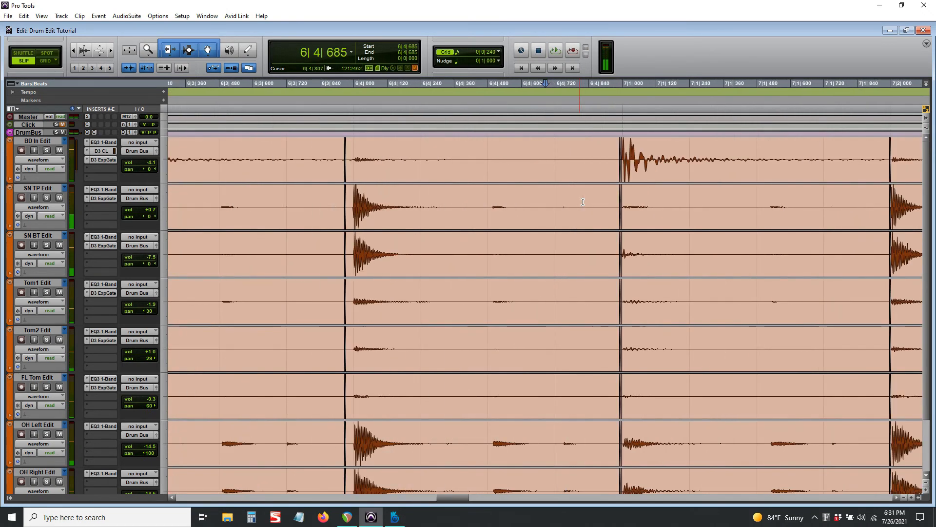
scroll(583, 205, "left", 5)
scroll(581, 220, "right", 6)
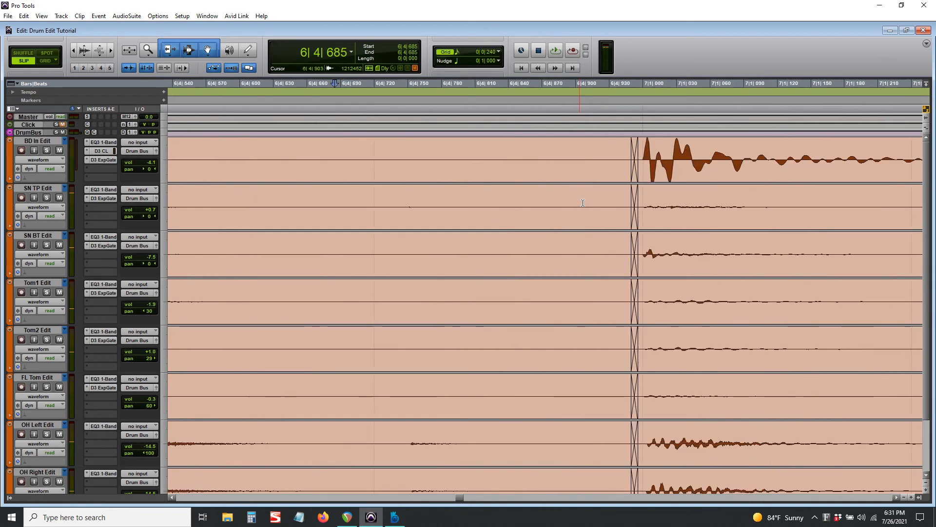
scroll(581, 230, "left", 12)
key("r")
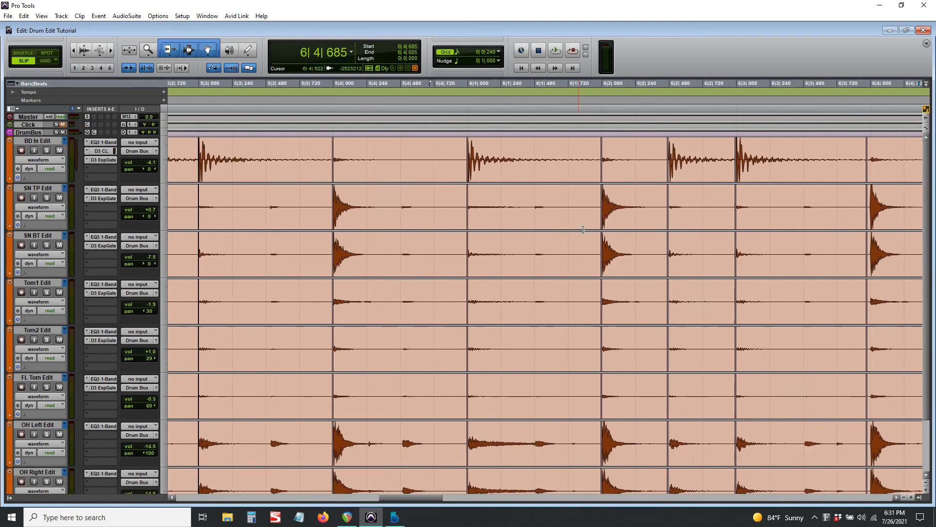
Step: Examine every crossfade against the drum transients from 1|4|645 through 6|4|000
scroll(581, 231, "right", 3)
key("r")
scroll(581, 232, "left", 15)
scroll(576, 231, "right", 4)
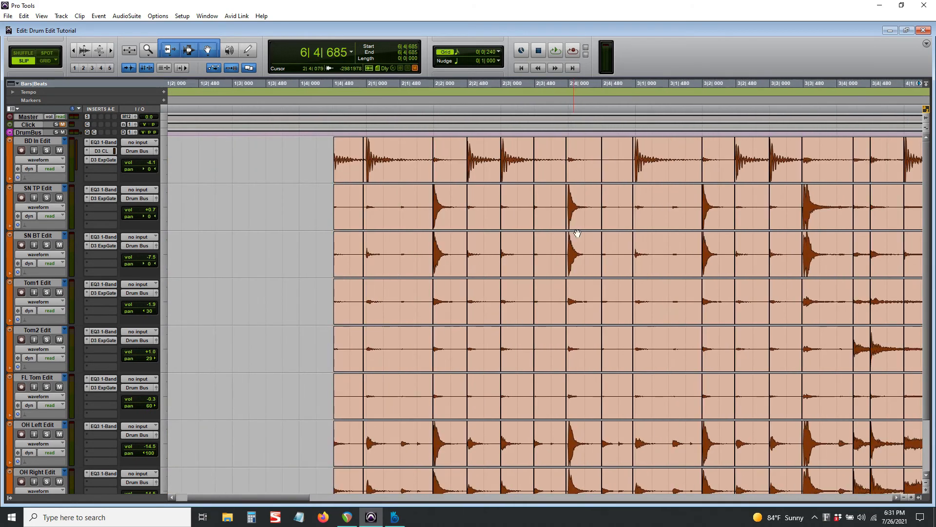
key("t")
key("t")
key("t")
scroll(532, 315, "right", 10)
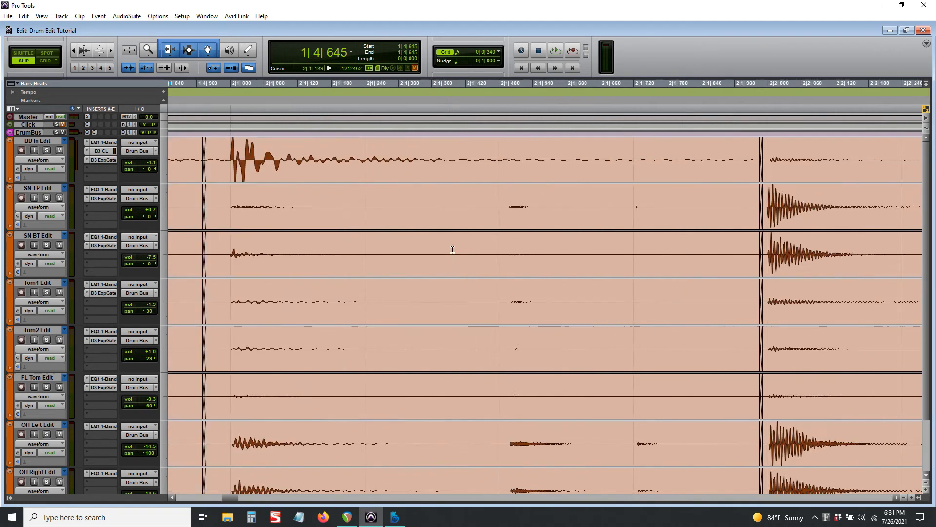
scroll(537, 310, "right", 10)
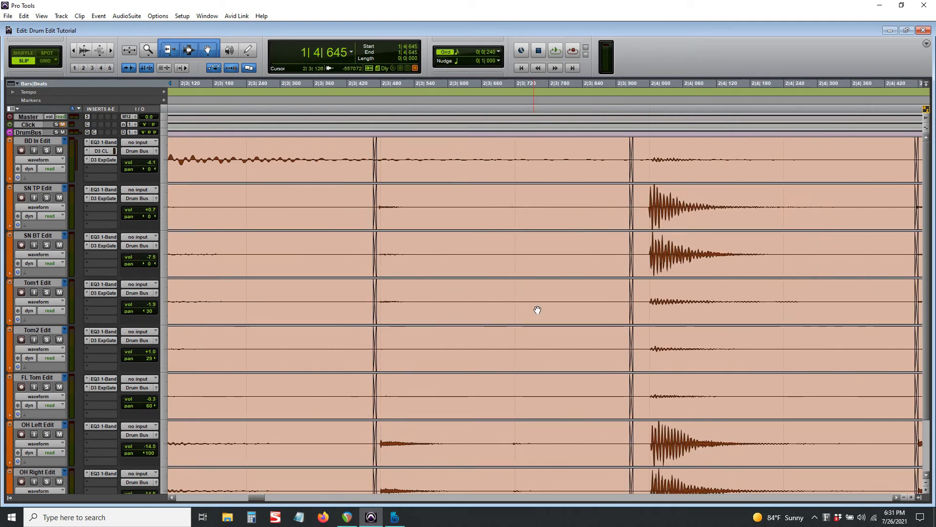
scroll(537, 310, "right", 10)
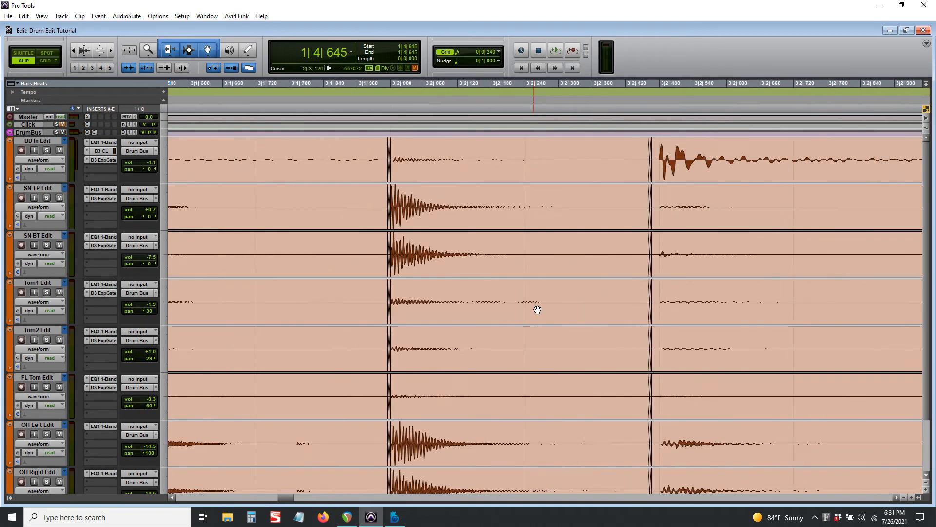
scroll(537, 311, "right", 10)
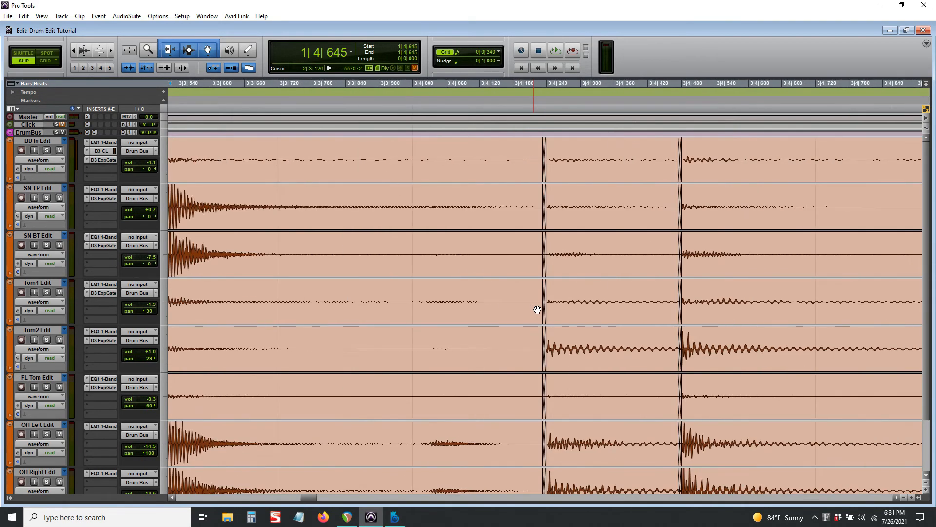
scroll(537, 311, "right", 10)
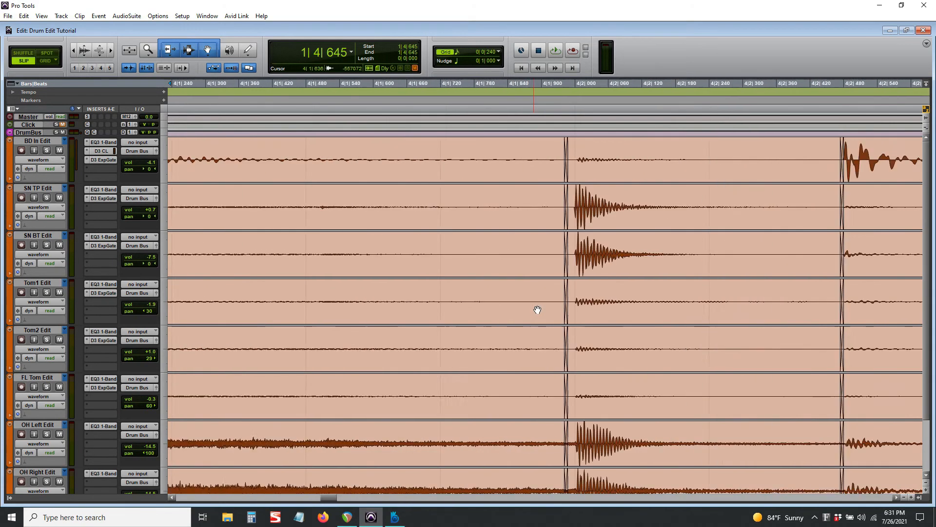
scroll(538, 310, "right", 10)
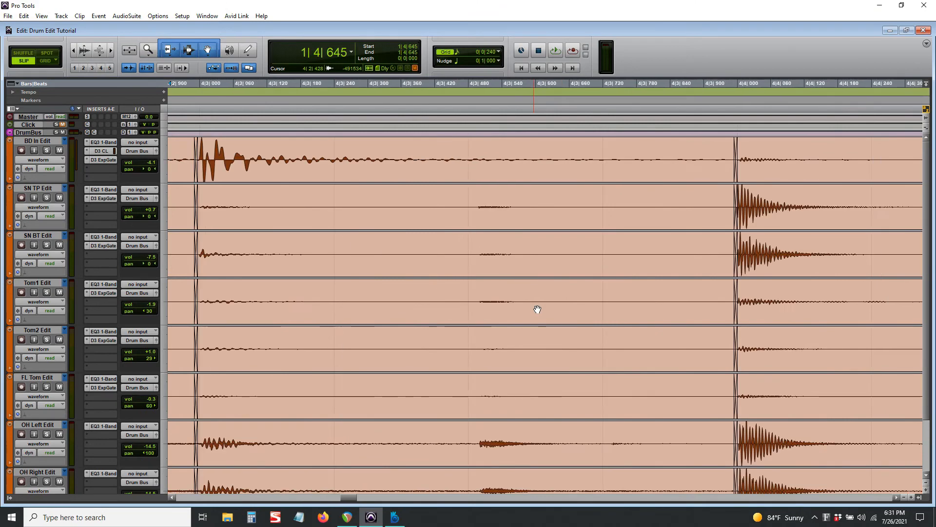
scroll(538, 310, "right", 10)
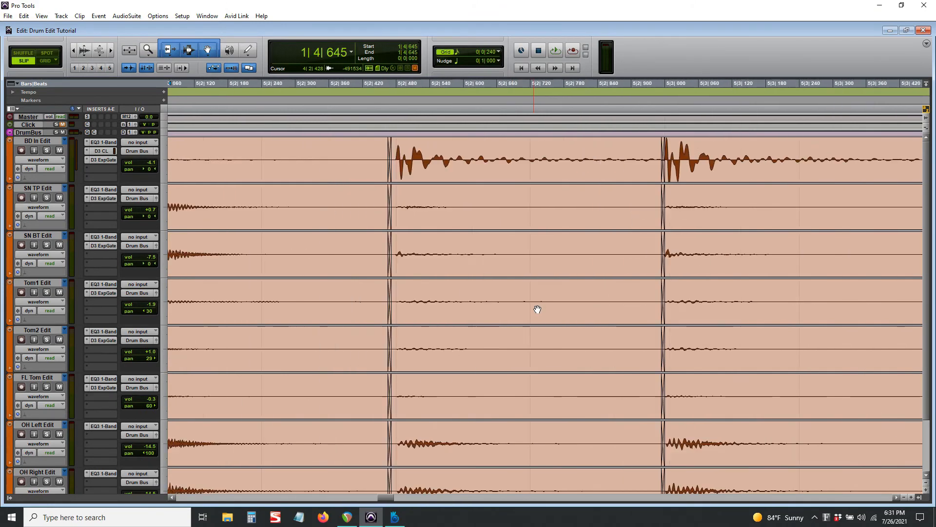
scroll(538, 310, "right", 10)
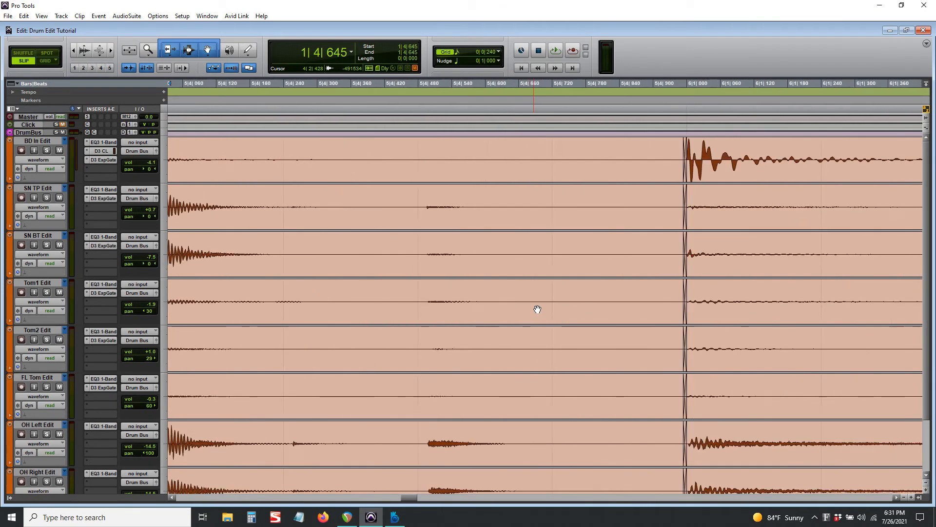
scroll(538, 309, "right", 10)
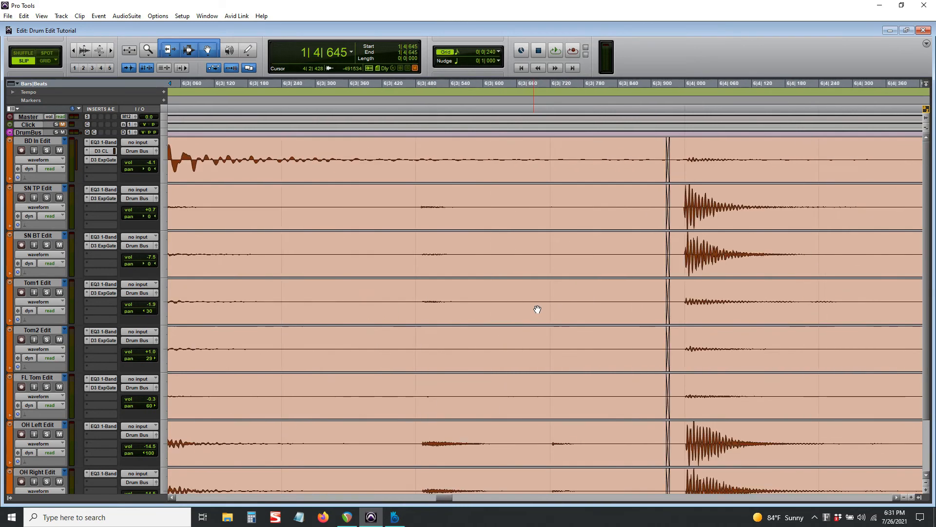
scroll(537, 309, "down", 1)
Step: Switch to Grid mode and play the edited drums from 1|3|480
scroll(537, 310, "down", 10)
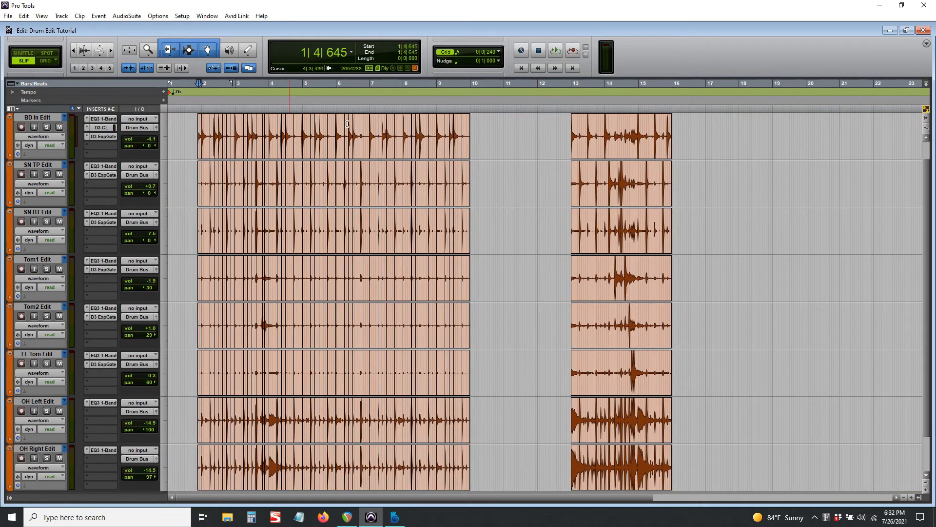
scroll(242, 191, "up", 1)
key("F4")
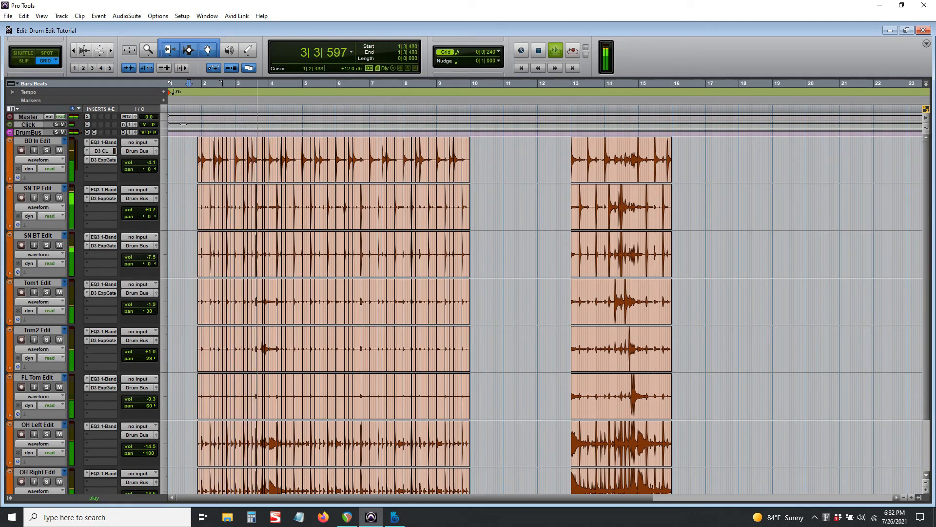
key("space")
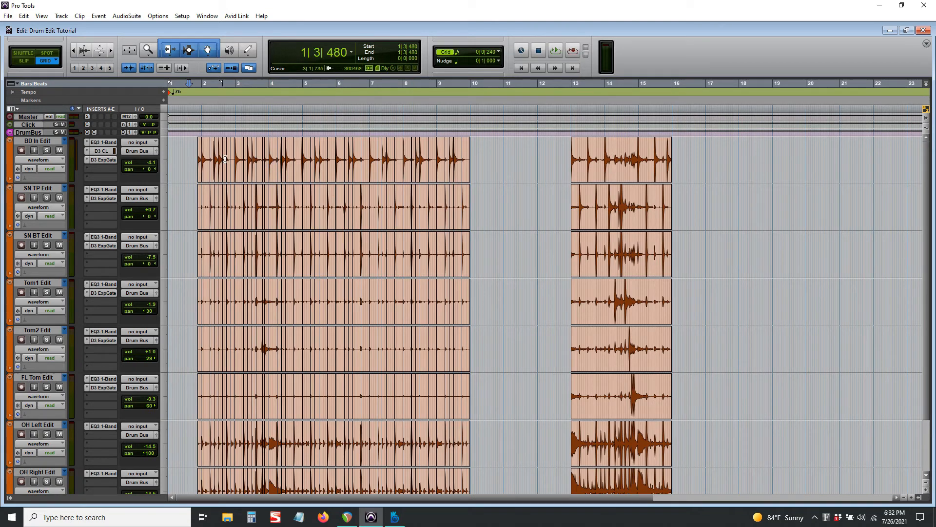
Step: In Slip mode, separate the second drum section at the 13|2|950 kick on all tracks and quantize that hit to the grid
scroll(395, 203, "up", 5)
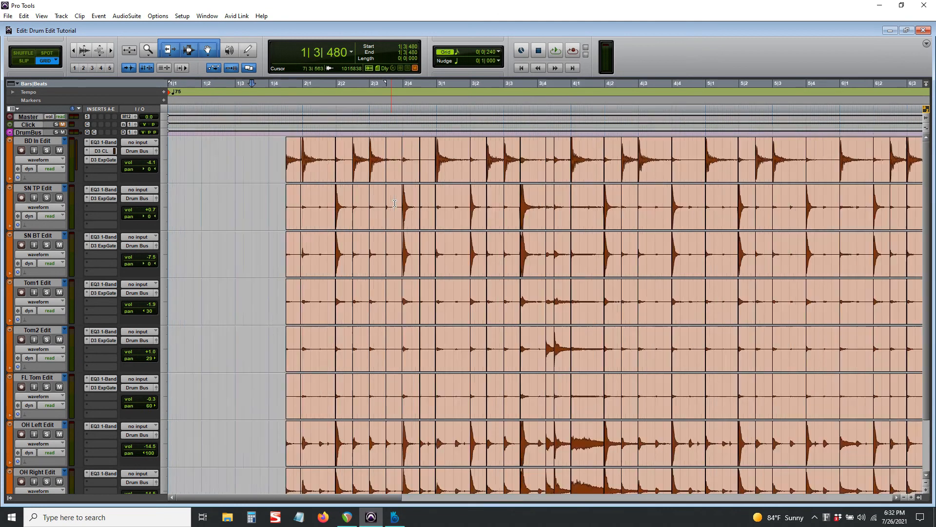
scroll(397, 202, "right", 10)
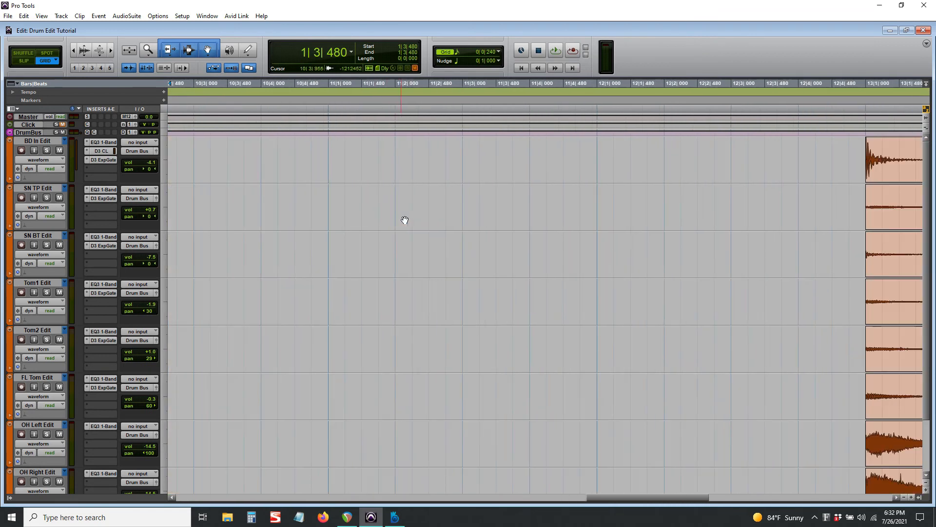
scroll(404, 220, "right", 2)
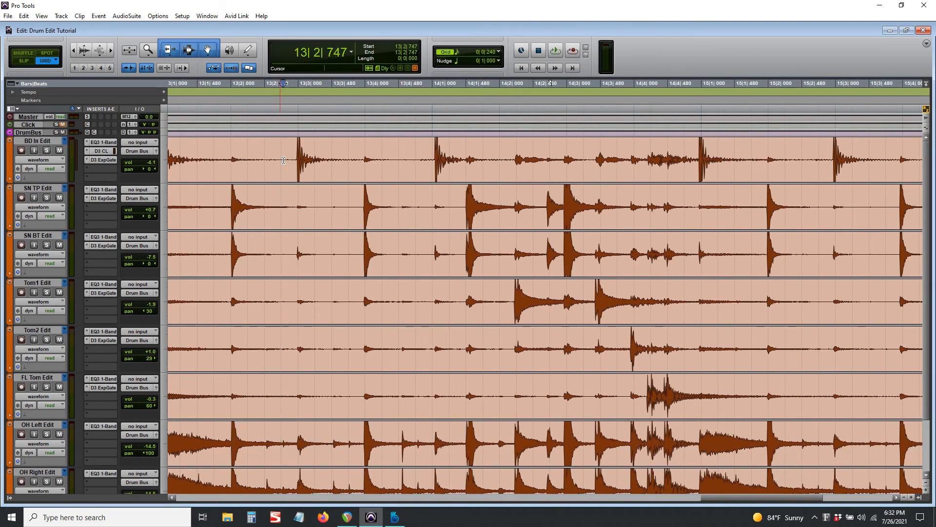
scroll(284, 159, "up", 8)
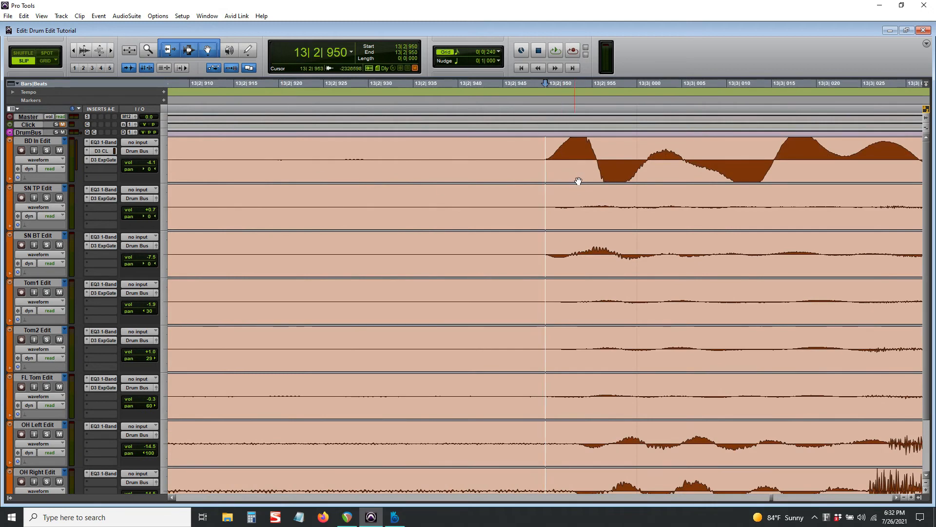
key("b")
key("ctrl+0")
key("1")
Step: Separate the drum clips at the snare transient near 13|4|000 on all tracks and quantize the following clip to the grid
left_click(616, 205)
key("Tab")
key("5")
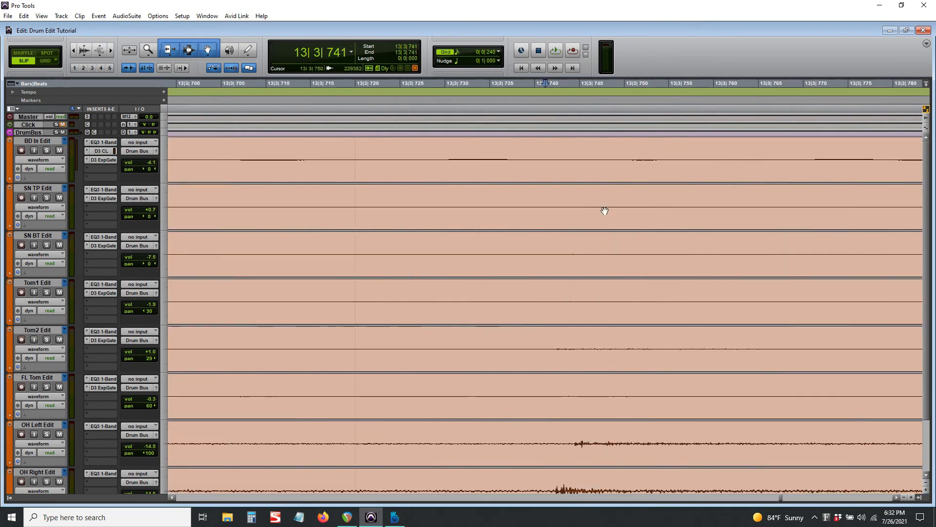
key("1")
key("Tab")
key("5")
left_click(546, 200)
key("b")
left_click(578, 219)
key("ctrl+0")
key("1")
scroll(583, 222, "right", 1)
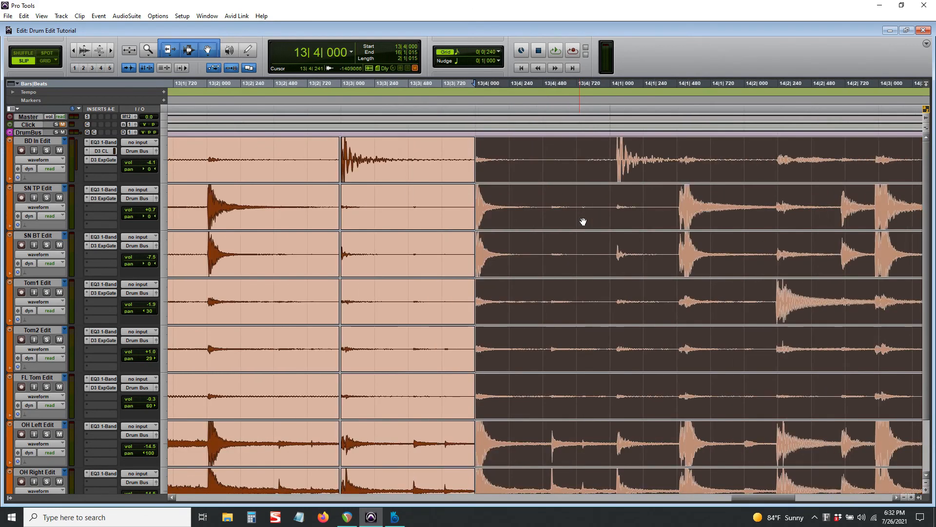
Step: Separate the drum clips at the 14|1|052 kick on all tracks and quantize the following clip to the grid
scroll(583, 222, "right", 1)
left_click(390, 156)
key("Tab")
key("5")
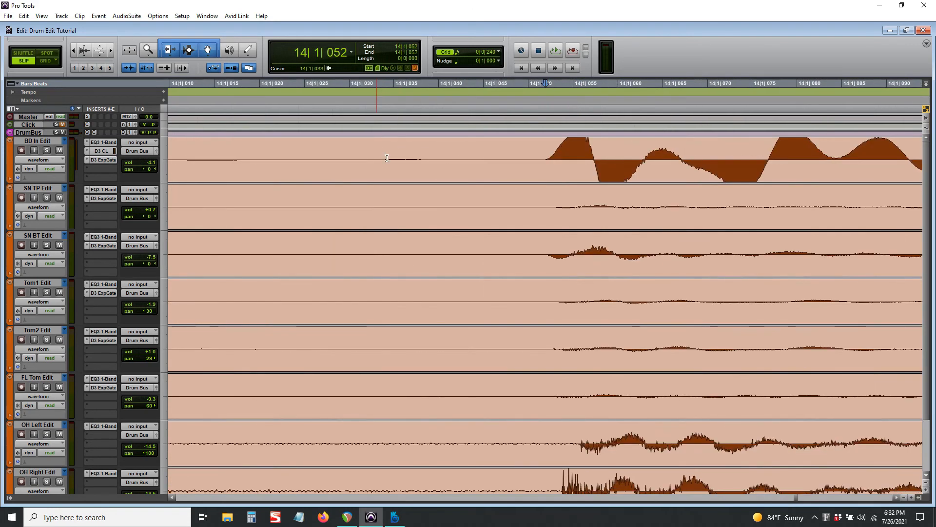
key("b")
left_click(564, 171)
key("ctrl+0")
key("1")
Step: Separate the drum clips at the 14|1|446 snare hit on all tracks and quantize the following clip to the grid
left_click(591, 202)
key("Tab")
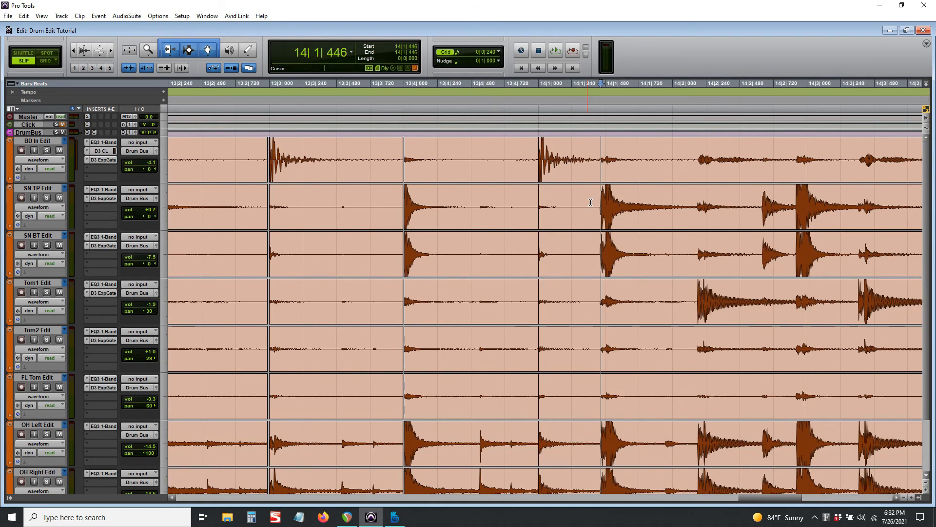
key("5")
key("r")
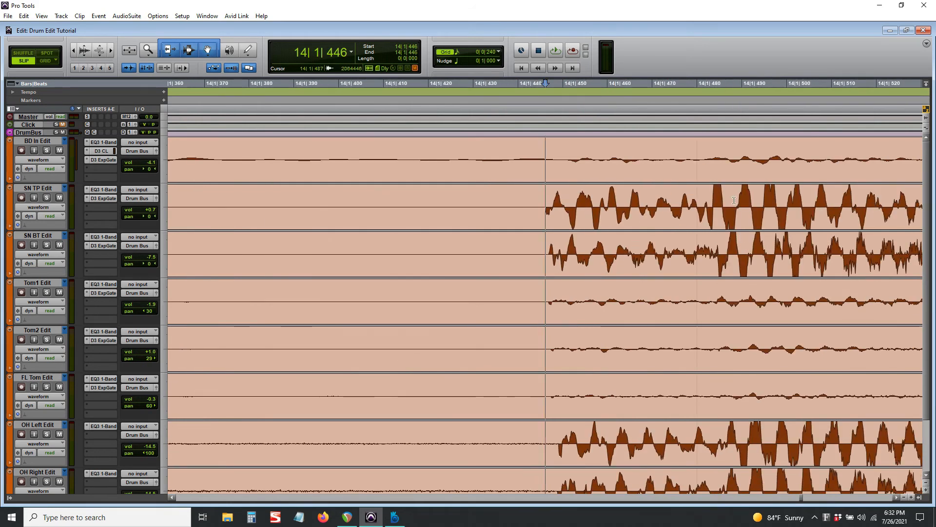
key("b")
left_click(564, 215)
key("ctrl+0")
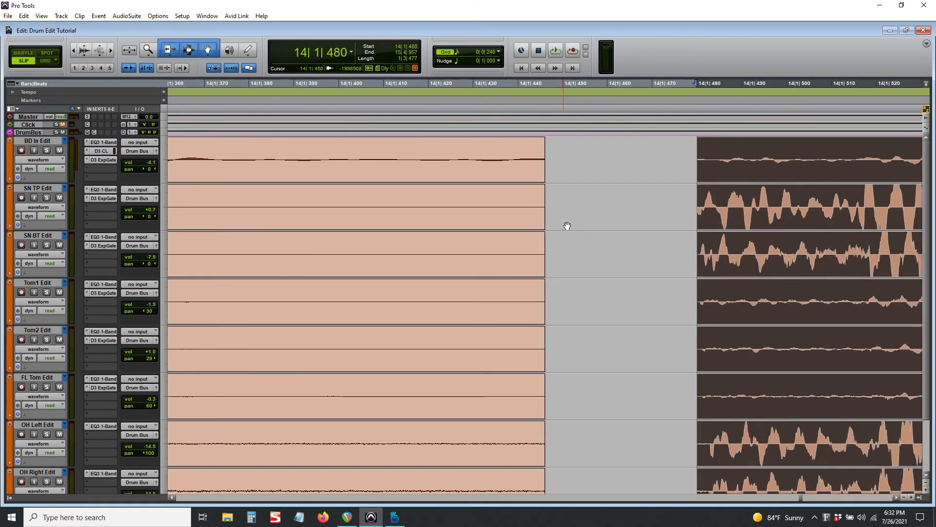
key("1")
Step: Play the edited drums from 14|1|343 and again from 13|4|683 to hear the latest edits
left_click(534, 204)
key("space")
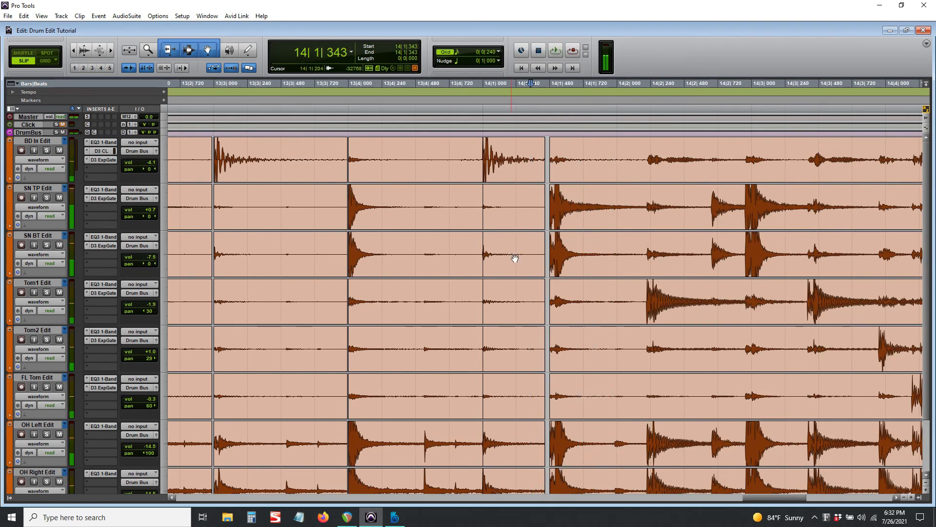
left_click(87, 55)
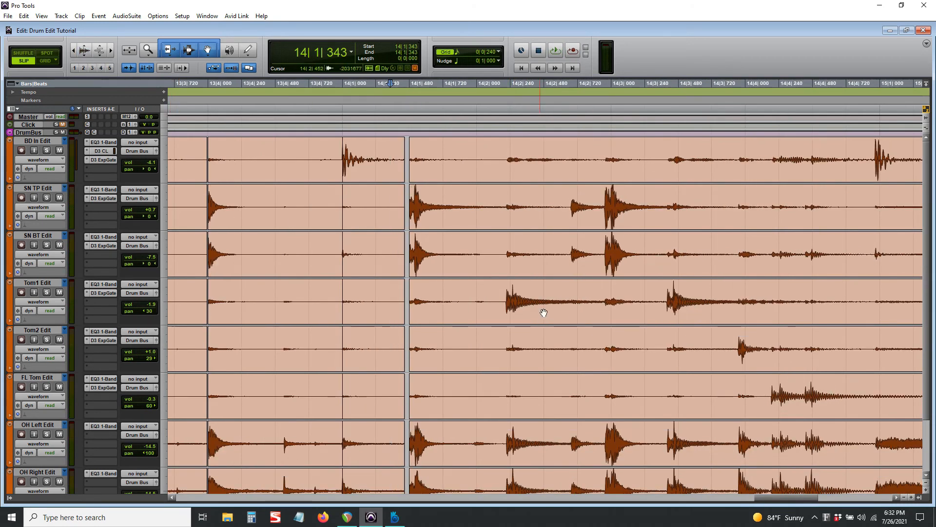
scroll(544, 313, "right", 2)
left_click(235, 186)
key("space")
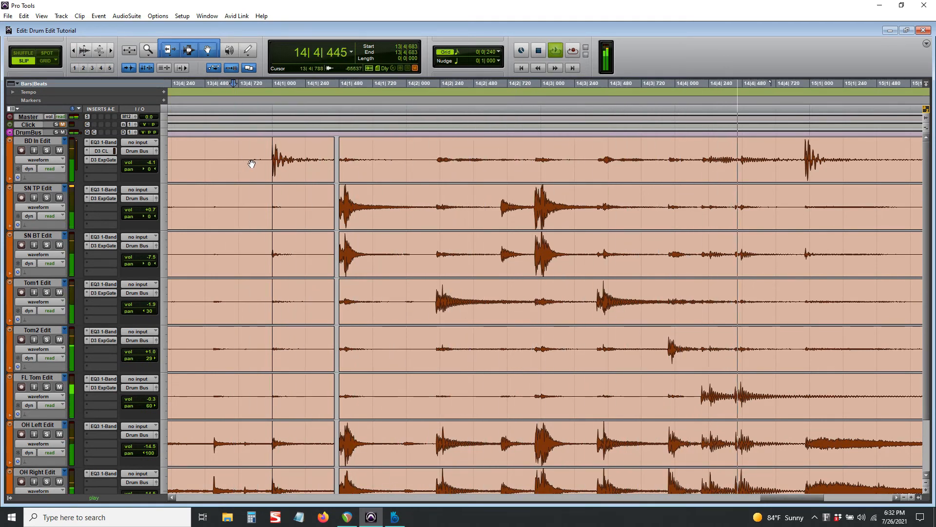
key("space")
Step: Separate the drum clips at the Tom1 hit at 14|2|214 on all tracks and quantize the following clip to the grid
left_click(423, 298)
key("Tab")
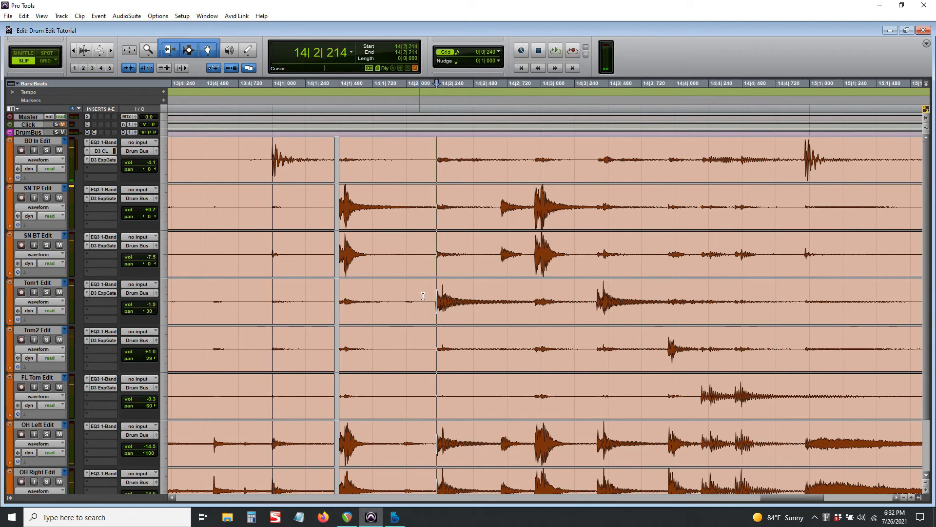
scroll(425, 297, "up", 6)
scroll(556, 321, "down", 7)
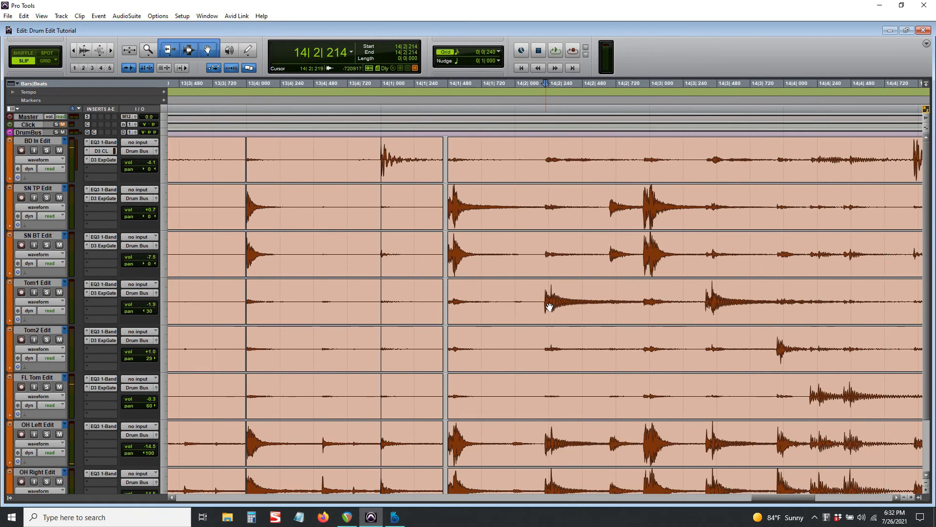
scroll(543, 299, "up", 1)
scroll(543, 299, "up", 2)
scroll(543, 299, "up", 1)
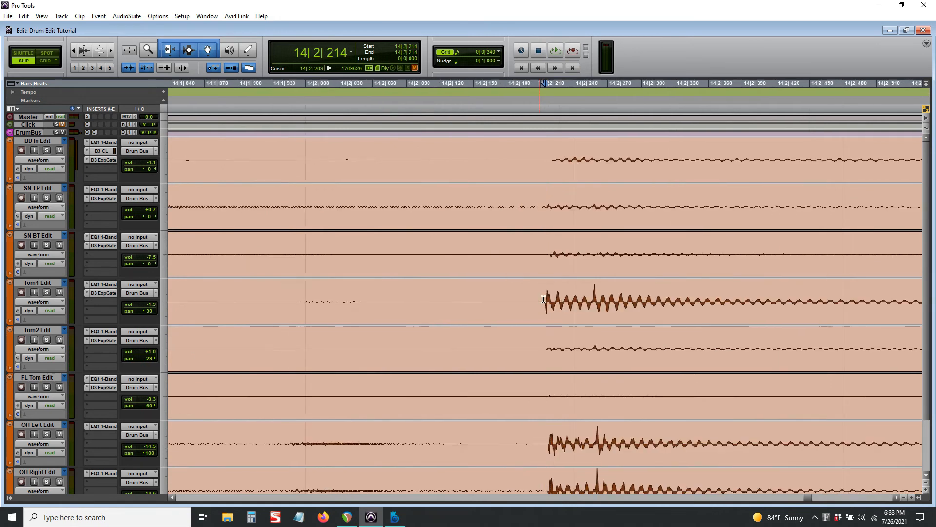
scroll(550, 319, "down", 4)
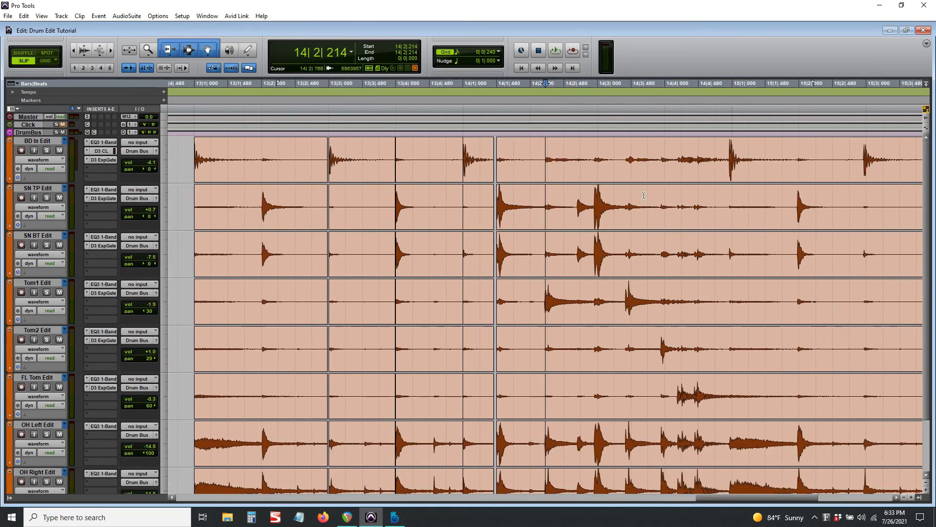
key("b")
scroll(665, 322, "up", 3)
left_click(630, 312)
scroll(630, 313, "right", 3)
scroll(630, 312, "down", 1)
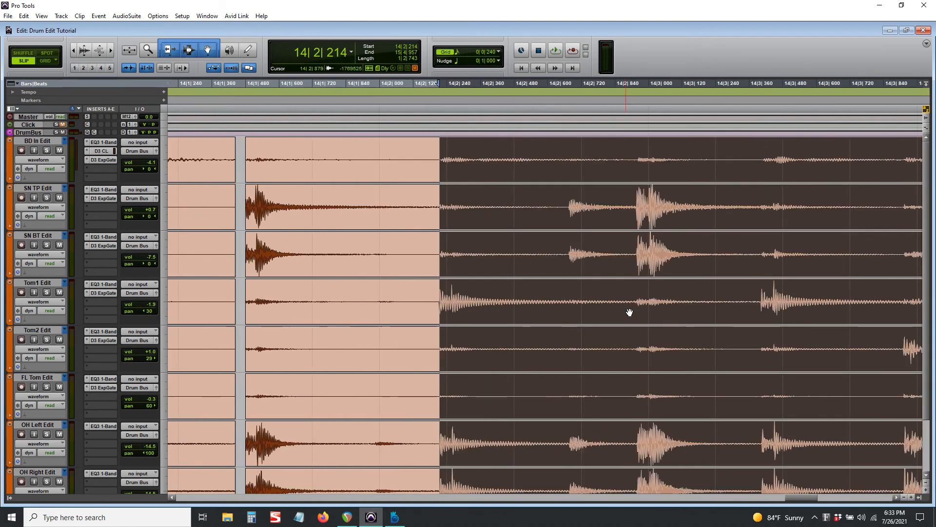
scroll(629, 312, "down", 1)
key("ctrl+0")
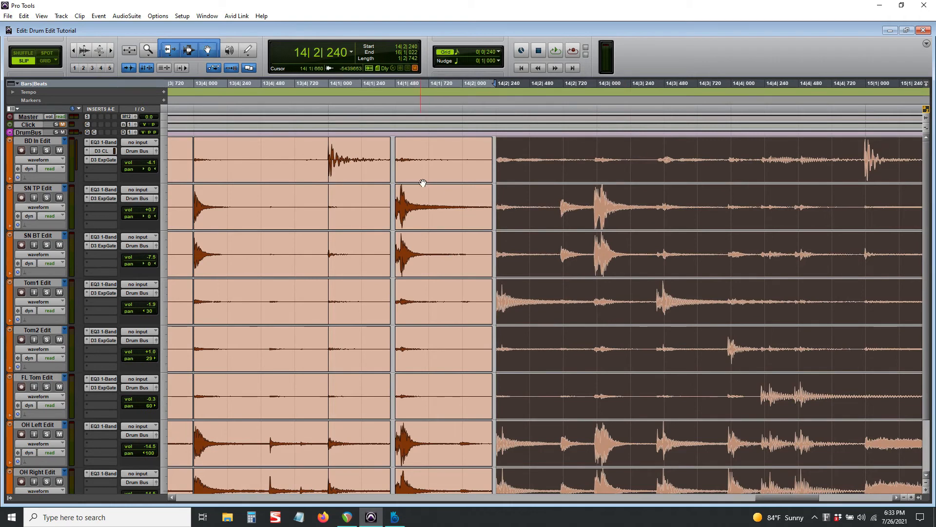
Step: Play the edited drums from 13|4|627 through the start of bar 15
left_click(282, 156)
key("space")
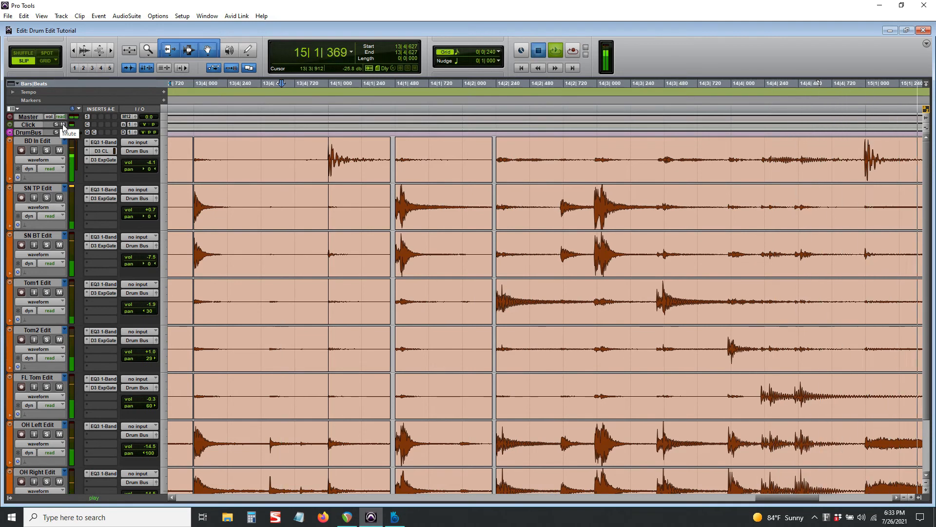
key("space")
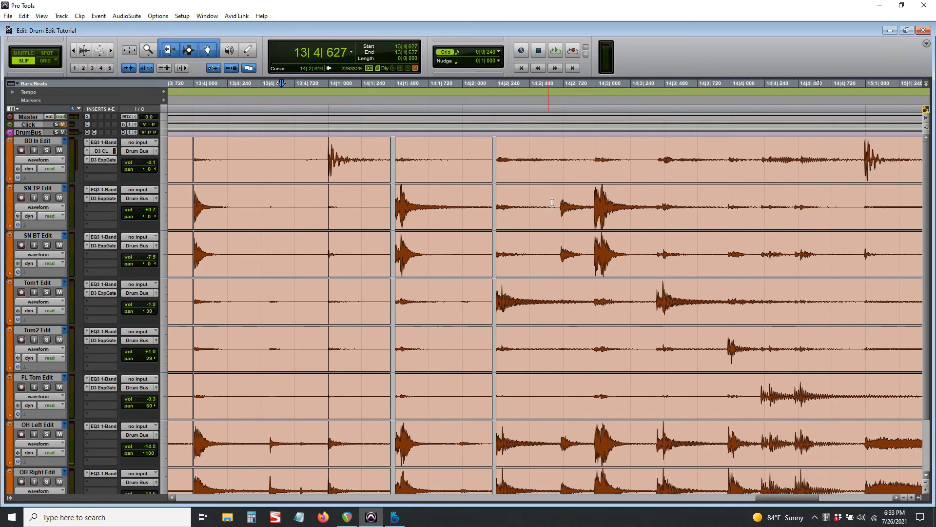
Step: Separate the drum clips at the 14|2|703 snare hit on all tracks and quantize the following clip to the grid
key("Tab")
key("5")
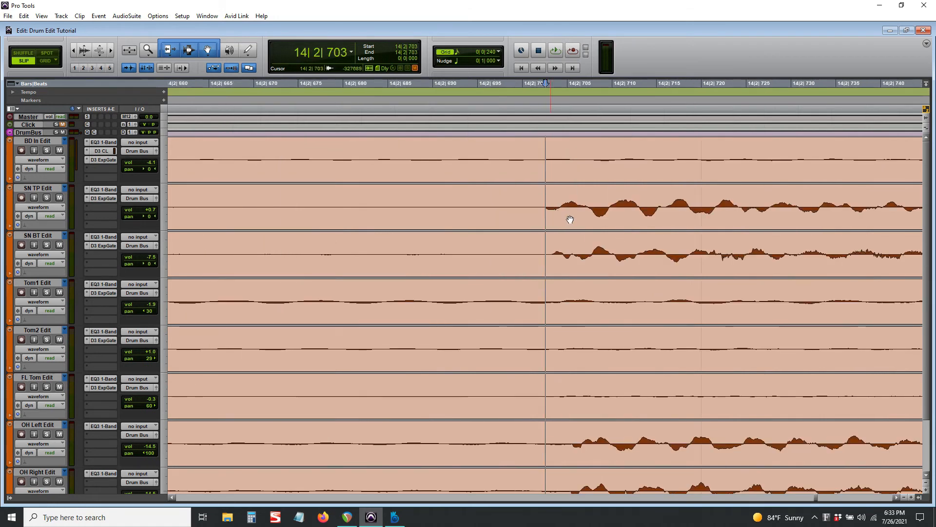
left_click(572, 220)
key("ctrl+0")
key("3")
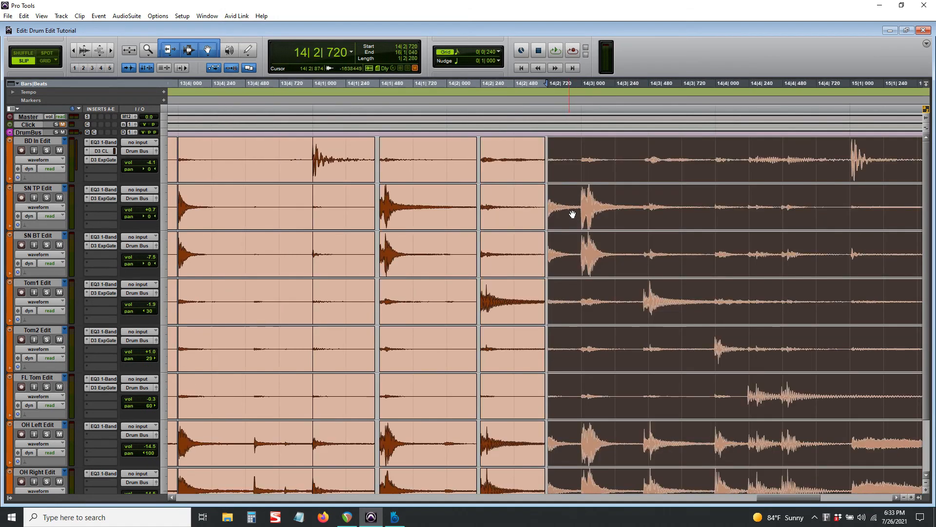
Step: Separate the drum clips at the snare hit near 14|3|000 on all tracks and quantize the following clip to the grid
key("Tab")
key("5")
left_click(561, 212)
key("ctrl+0")
key("3")
Step: Separate the drum clips at the Tom1 hit at 14|3|445 on all tracks and quantize the following clip to the grid
left_click(609, 296)
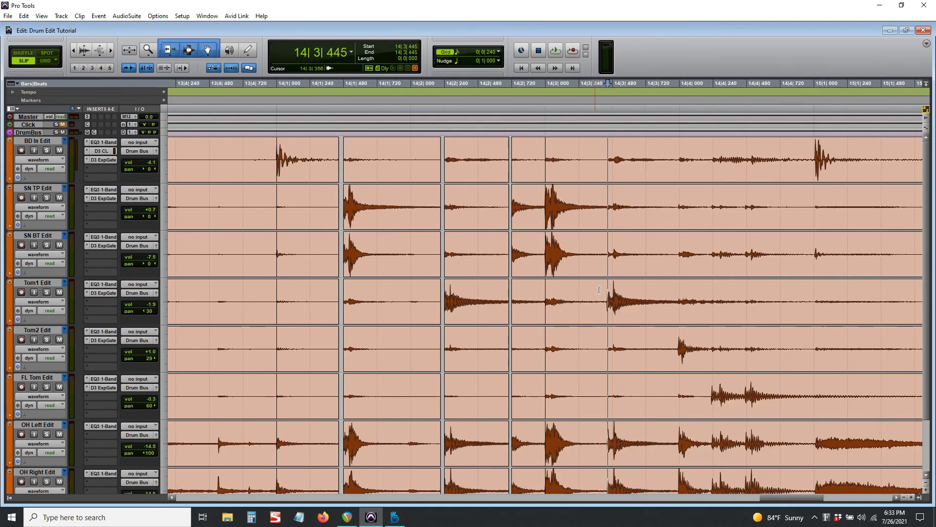
key("ctrl+]")
key("ctrl+]")
key("ctrl+]")
key("ctrl+]")
key("ctrl+]")
key("ctrl+]")
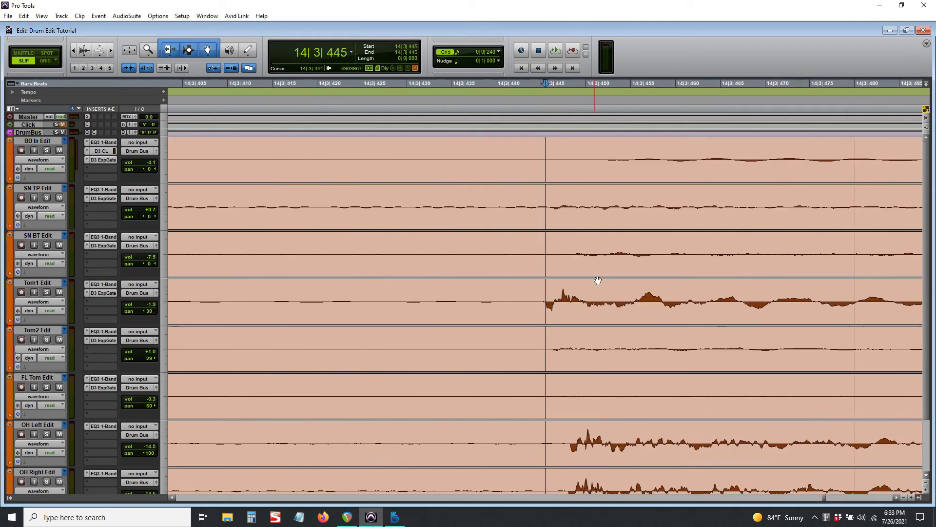
left_click(626, 312)
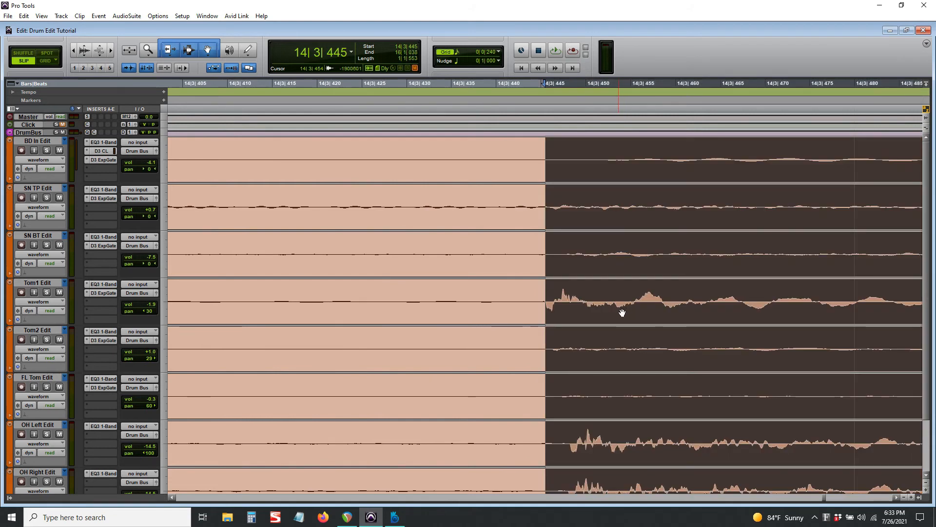
key("ctrl+[")
key("ctrl+[")
key("ctrl+[")
key("ctrl+[")
Step: Separate the drum clips at the Tom2 hit at 14|4|028 on all tracks and quantize the following clip to 14|4|000
left_click(605, 339)
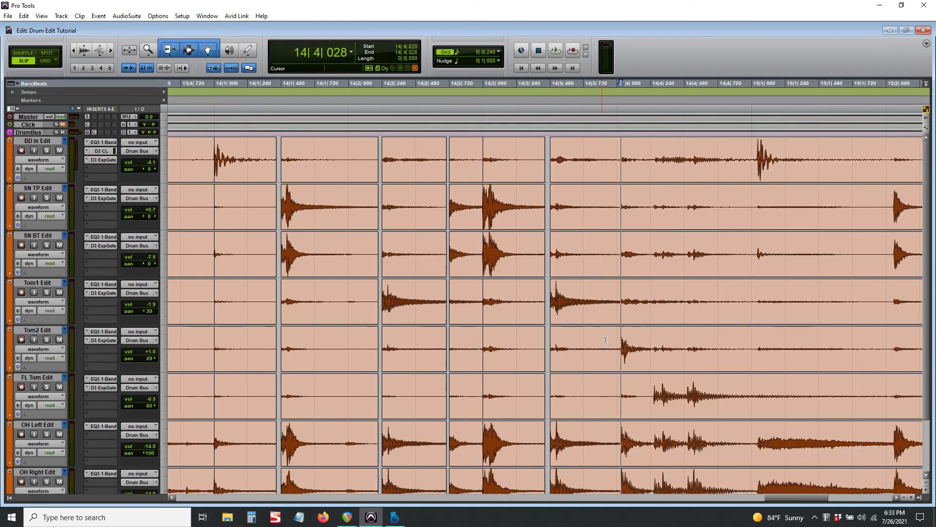
key("ctrl+]")
key("ctrl+]")
key("ctrl+]")
key("ctrl+]")
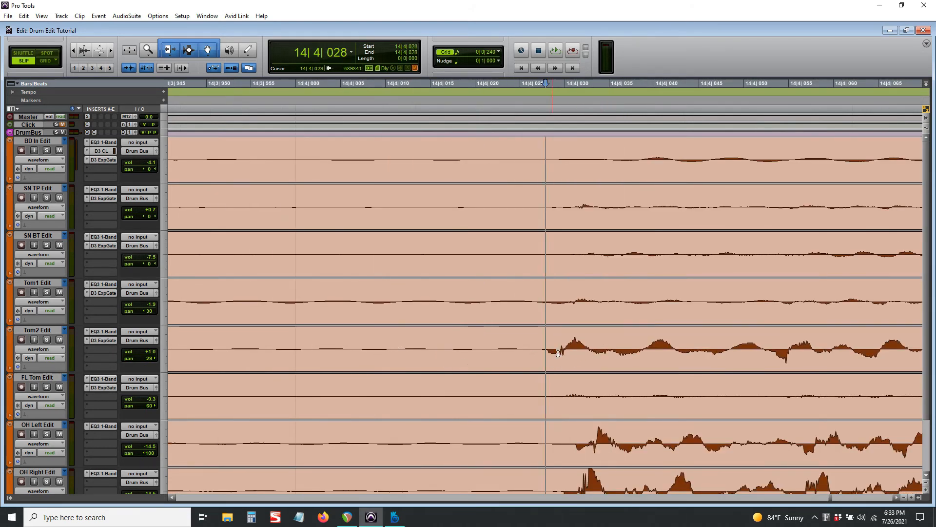
left_click(574, 362)
key("ctrl+[")
key("ctrl+[")
key("ctrl+[")
key("ctrl+[")
key("ctrl+[")
key("ctrl+[")
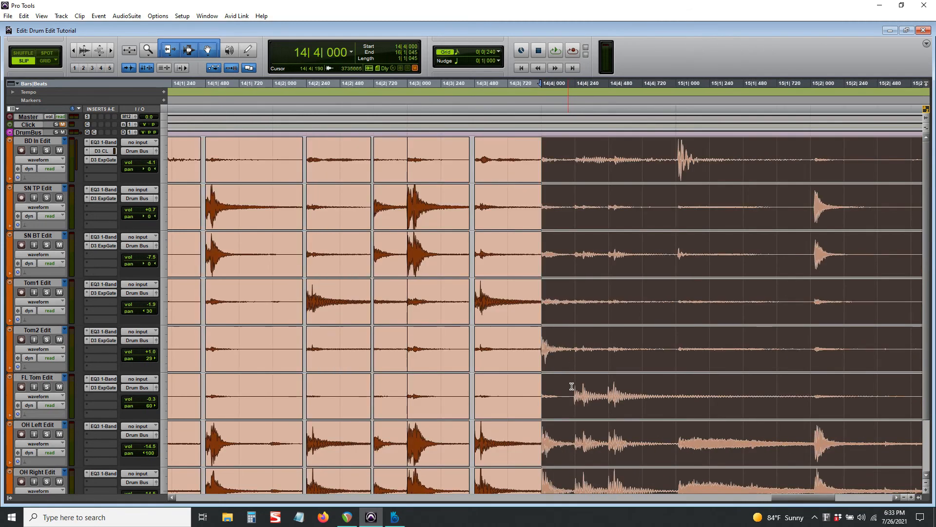
Step: Separate the drum clips at the first floor tom hit near 14|4|240 on all tracks and quantize the following clip to the grid
key("ctrl+]")
key("ctrl+]")
key("ctrl+]")
key("ctrl+]")
key("ctrl+]")
key("ctrl+]")
key("ctrl+]")
key("ctrl+]")
left_click_drag(574, 401, 574, 405)
key("ctrl+[")
key("ctrl+[")
key("ctrl+[")
key("ctrl+[")
key("ctrl+[")
key("ctrl+[")
Step: Examine the second floor tom transient near 14|4|480 up close against the grid line
left_click(574, 402)
key("ctrl+]")
key("ctrl+]")
key("ctrl+]")
key("ctrl+]")
key("ctrl+]")
key("ctrl+]")
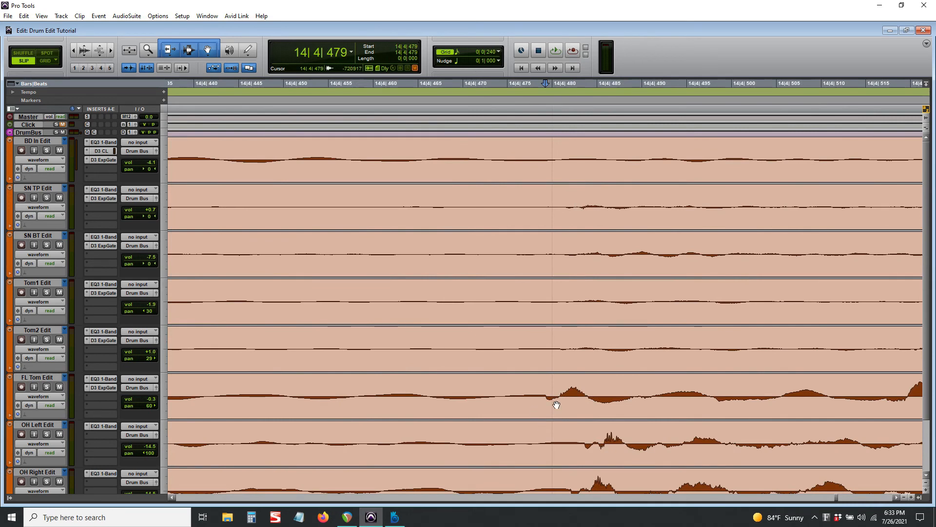
key("ctrl+[")
key("ctrl+[")
key("ctrl+[")
key("ctrl+[")
key("ctrl+[")
key("ctrl+[")
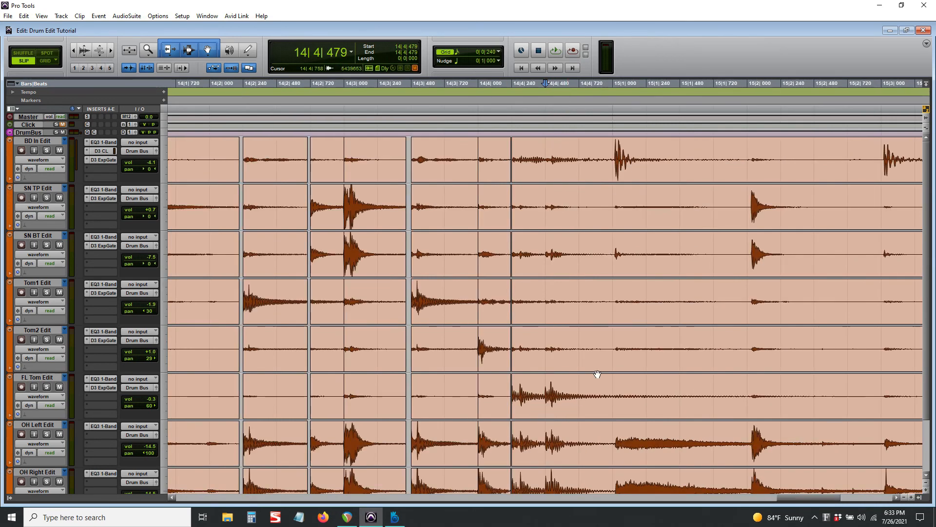
Step: Separate the drum clips at the 15|1|019 kick on all tracks and quantize the following clip to 15|1|000
key("Tab")
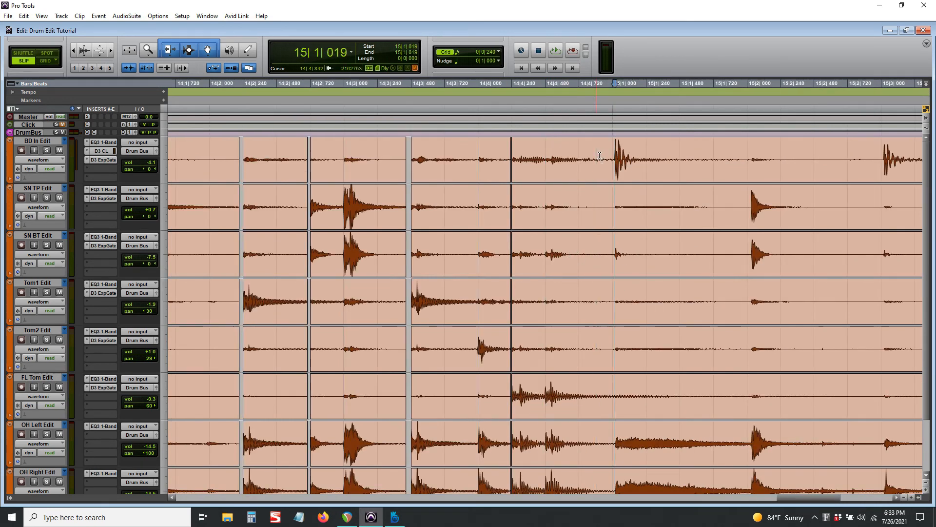
key("ctrl+]")
key("ctrl+]")
key("ctrl+]")
key("ctrl+]")
key("ctrl+]")
key("ctrl+]")
left_click(566, 164)
key("ctrl+0")
key("1")
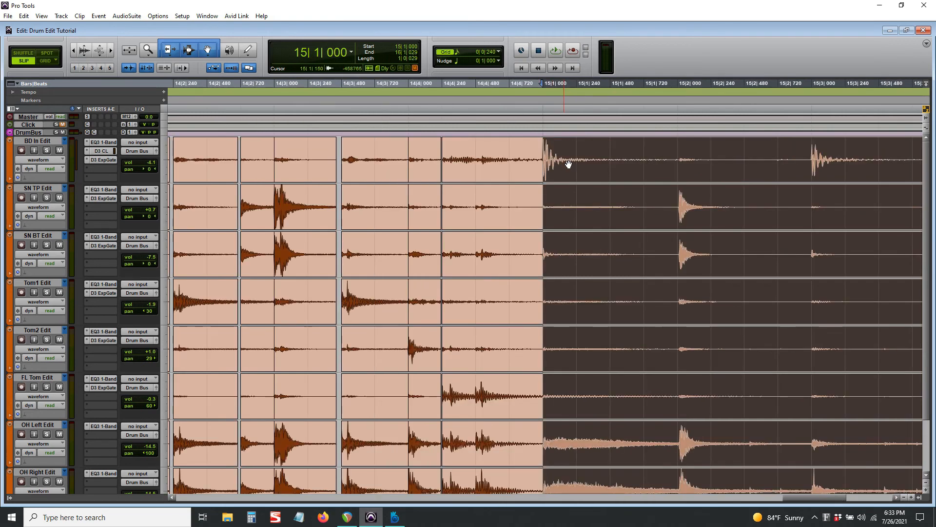
Step: Play the quantized drum fill from 13|3|483
left_click(572, 199)
key("r")
scroll(581, 210, "left", 1)
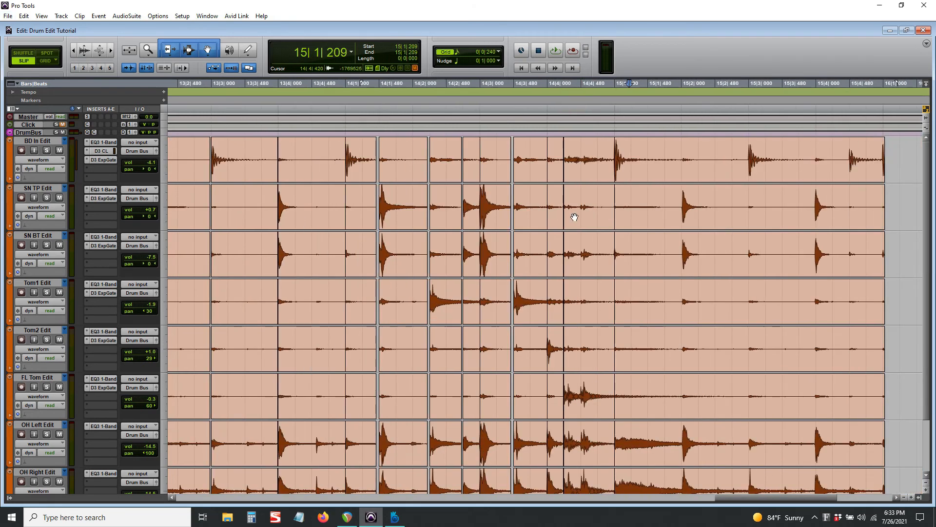
left_click(245, 207)
key("space")
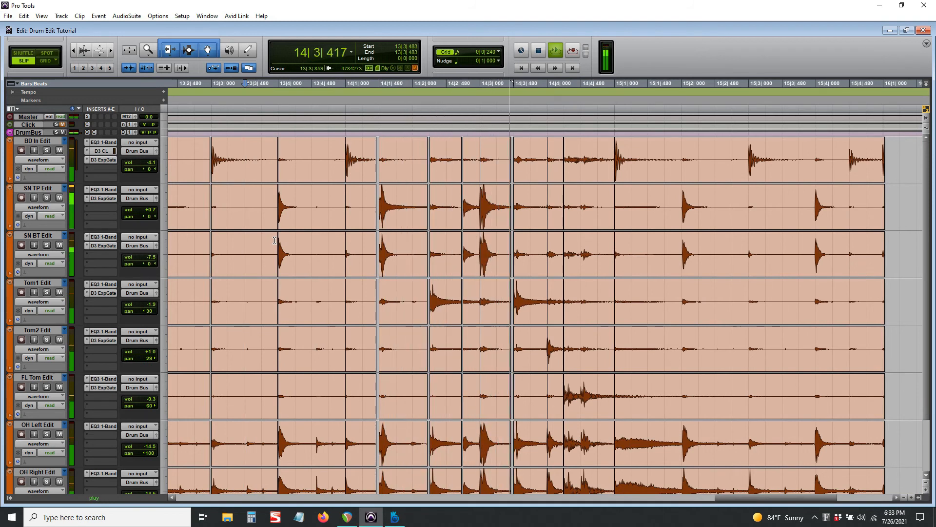
key("space")
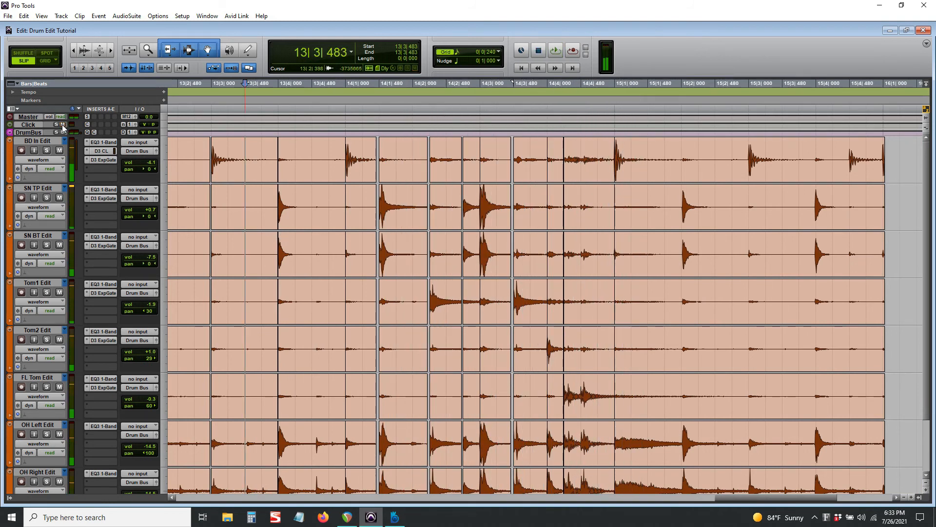
Step: Replay the quantized drum section from 13|2|496 through the bar 15 downbeat
left_click(308, 157)
key("space")
key("space")
left_click(181, 157)
key("space")
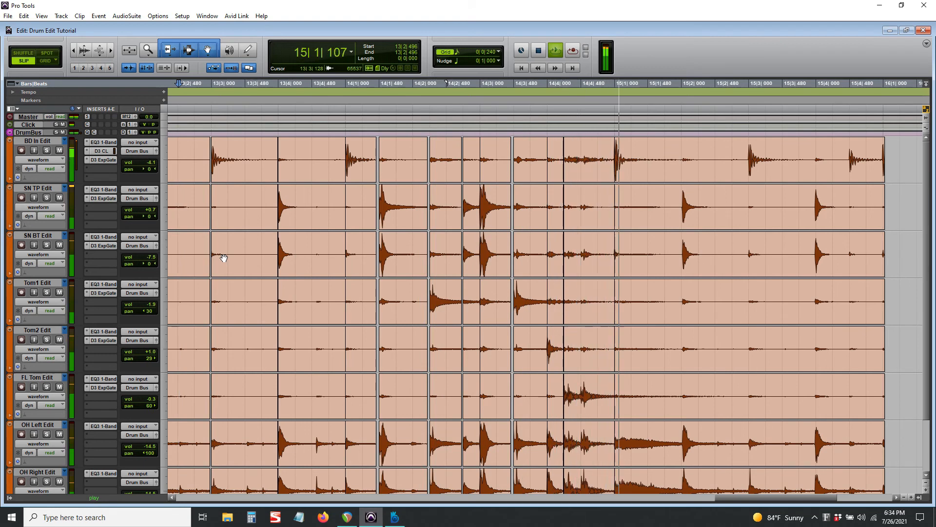
key("space")
Step: Separate the drum clips at 15|1|484 on all tracks and delete everything after that point
left_click(647, 218)
key("ctrl+e")
left_click(719, 231)
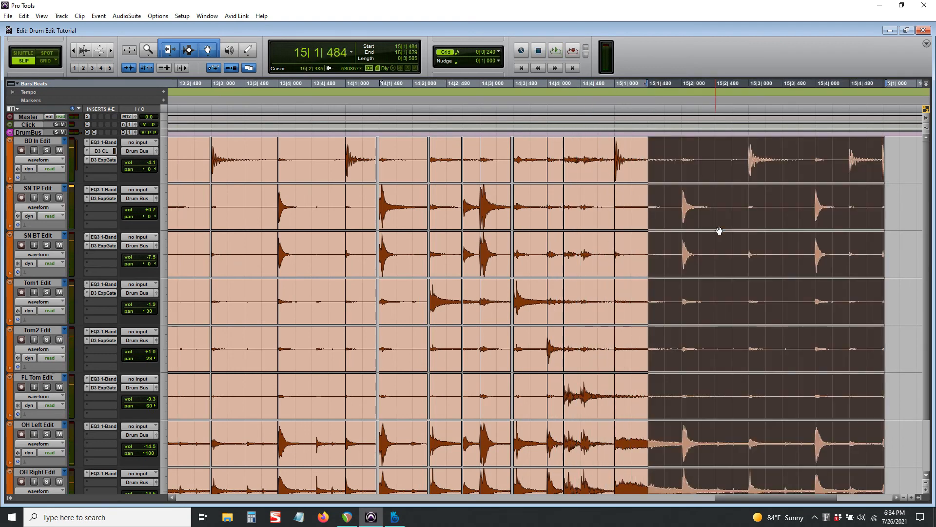
key("Delete")
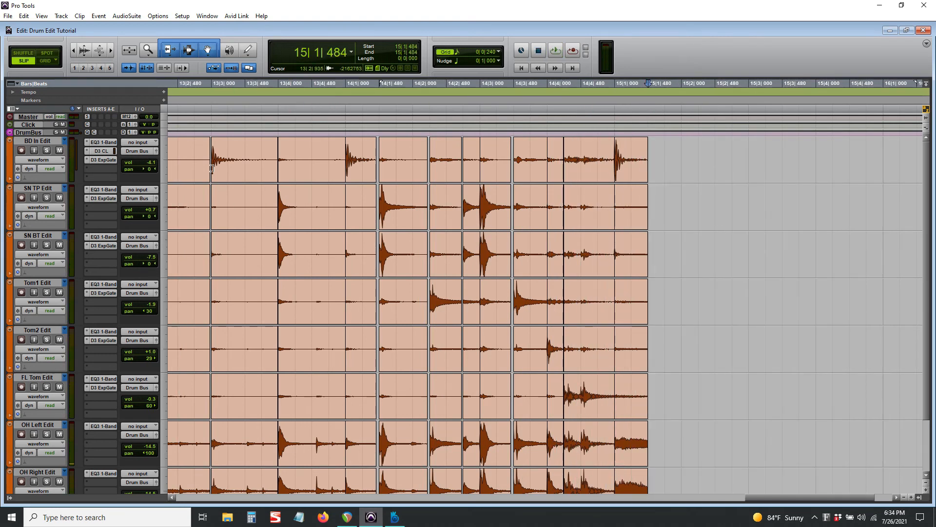
Step: Select the edited drums from 13|2|691 past their end and apply Beat Detective Edit Smoothing with Fill And Crossfade
left_click_drag(191, 173, 683, 162)
key("ctrl+8")
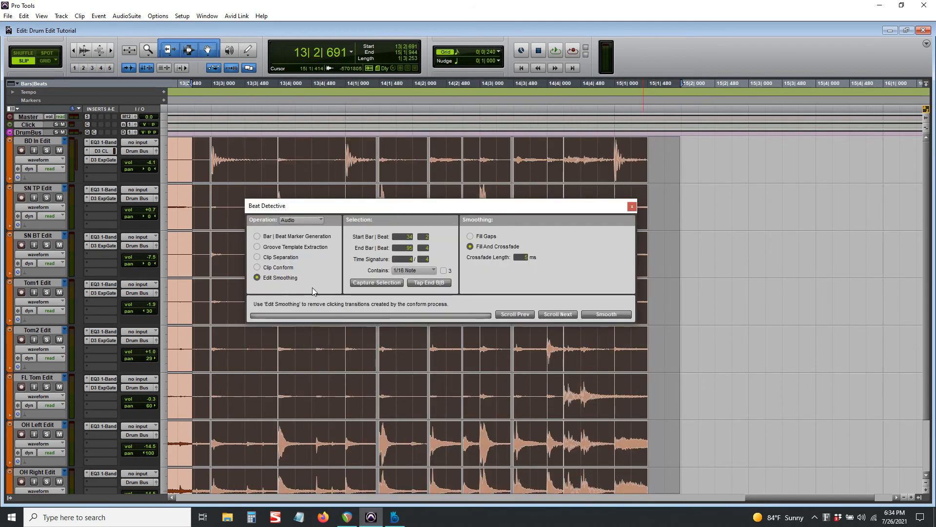
left_click(610, 316)
left_click(631, 206)
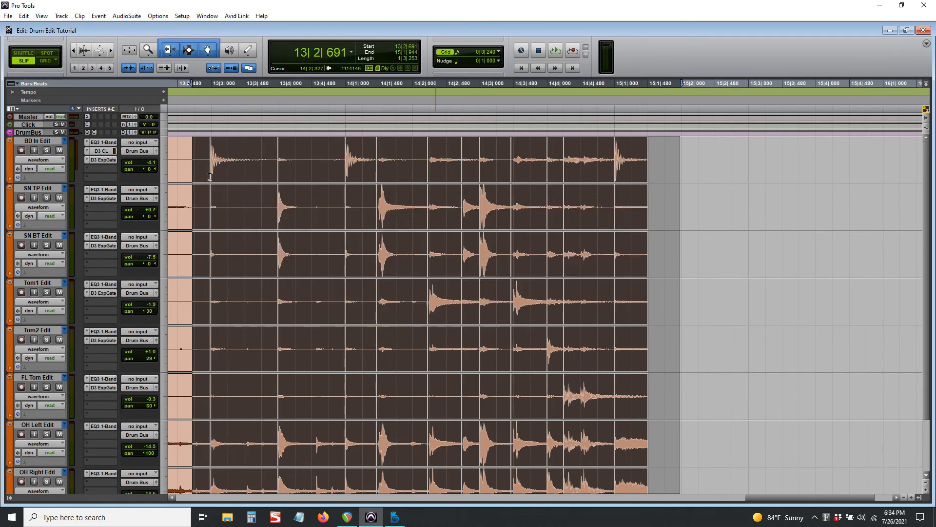
Step: Mute the Click track and play the smoothed drums from 13|2|775
left_click(199, 156)
left_click(62, 124)
key("space")
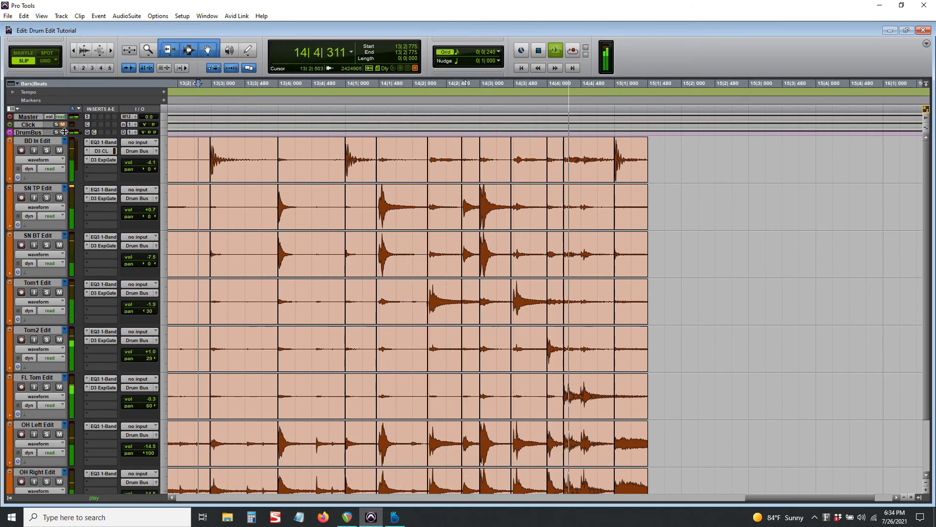
Step: Stop playback and examine the crossfaded edits between bars 13 and 15, then return to the first drum section
key("space")
key("ctrl+]")
key("ctrl+]")
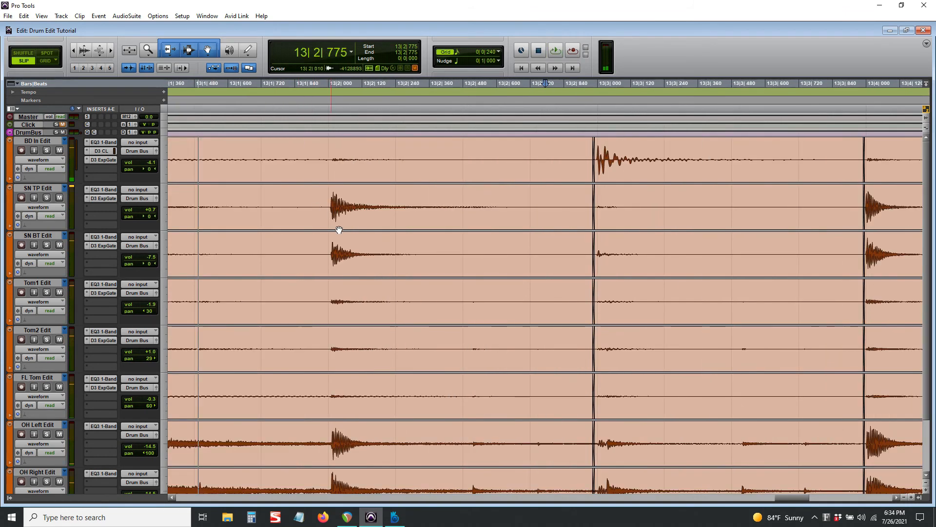
scroll(359, 244, "right", 3)
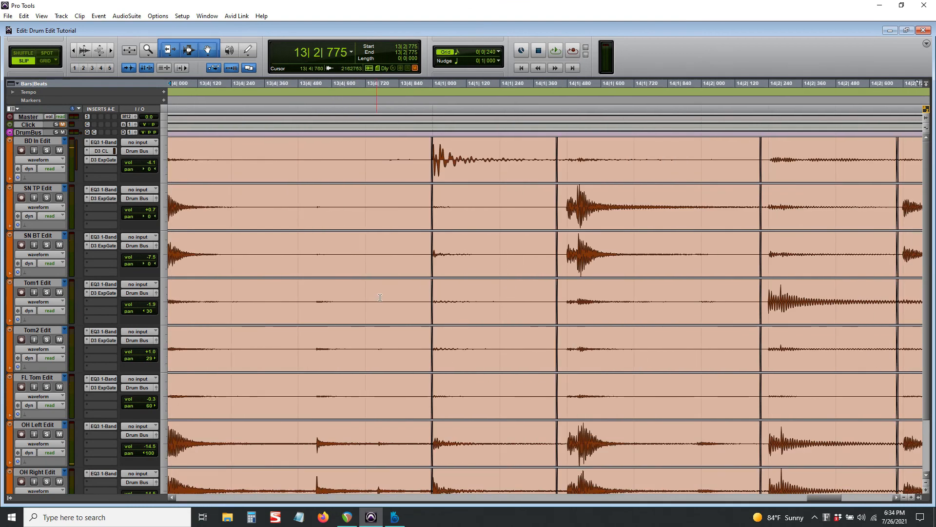
scroll(380, 297, "right", 7)
key("ctrl+[")
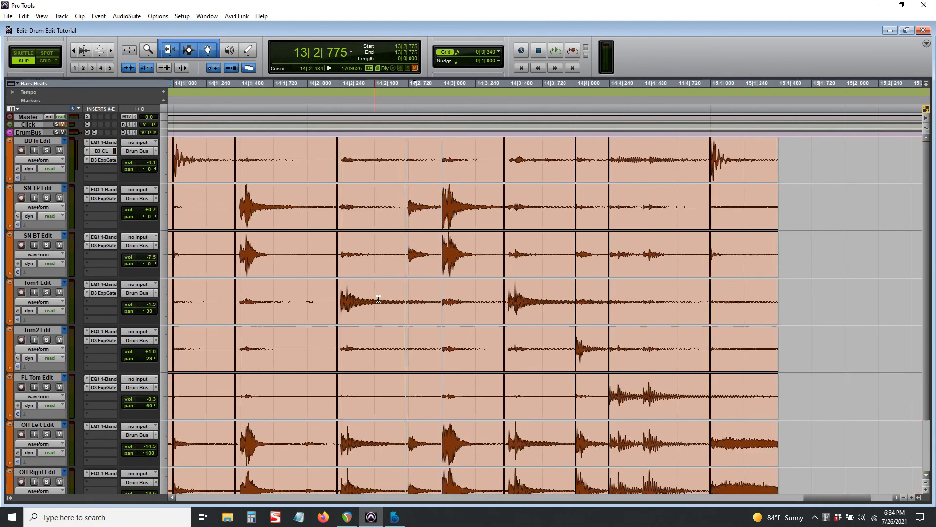
key("ctrl+[")
key("ctrl+[")
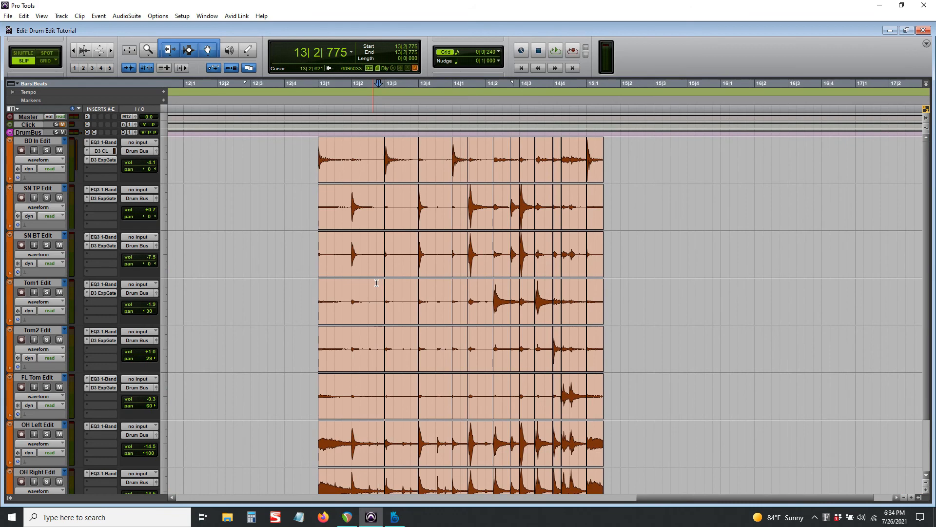
left_click(445, 247)
key("ctrl+[")
scroll(448, 246, "left", 10)
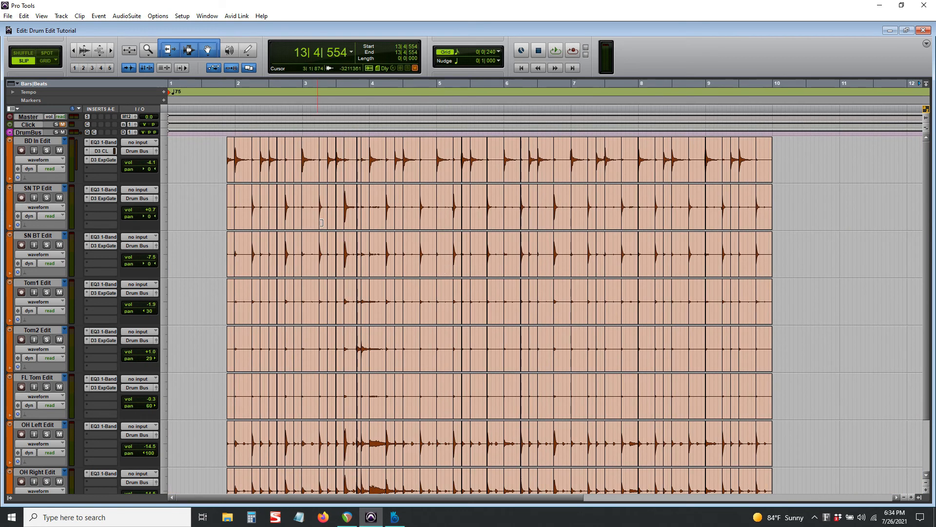
left_click(219, 163)
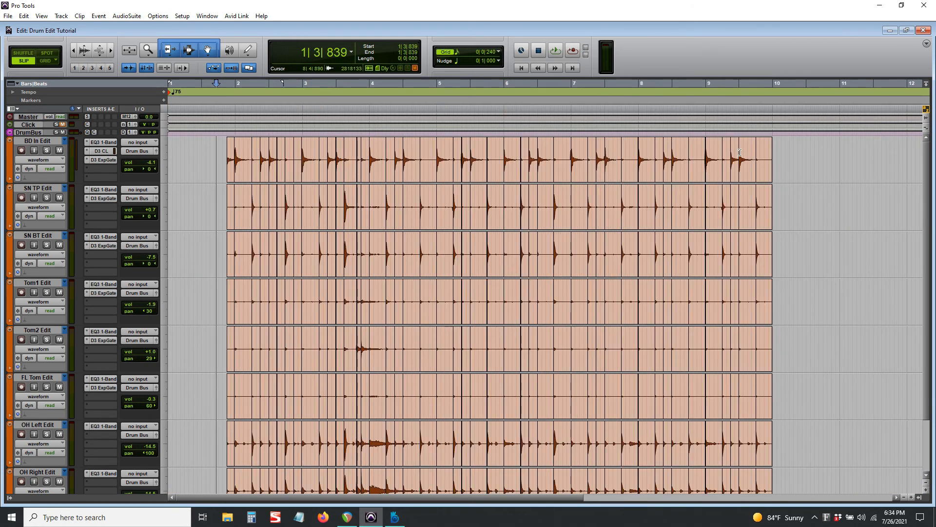
left_click_drag(795, 157, 166, 175)
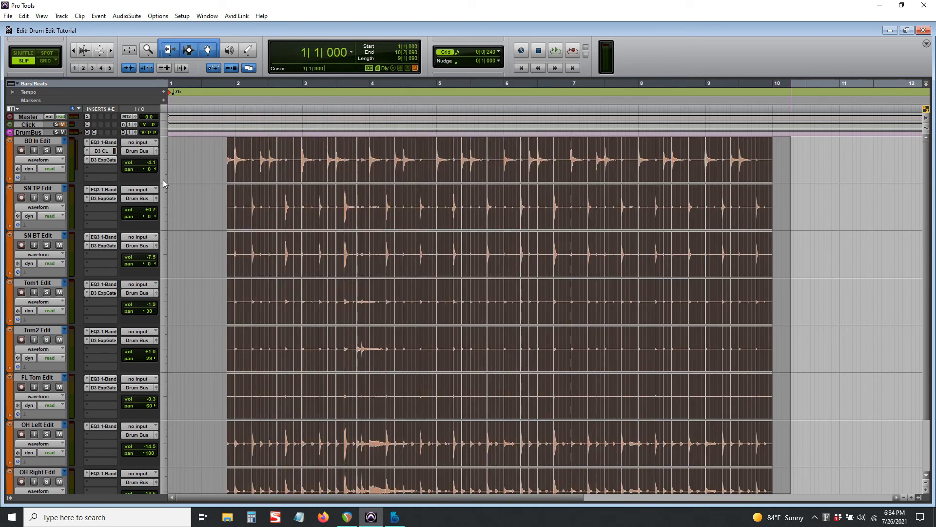
left_click(24, 16)
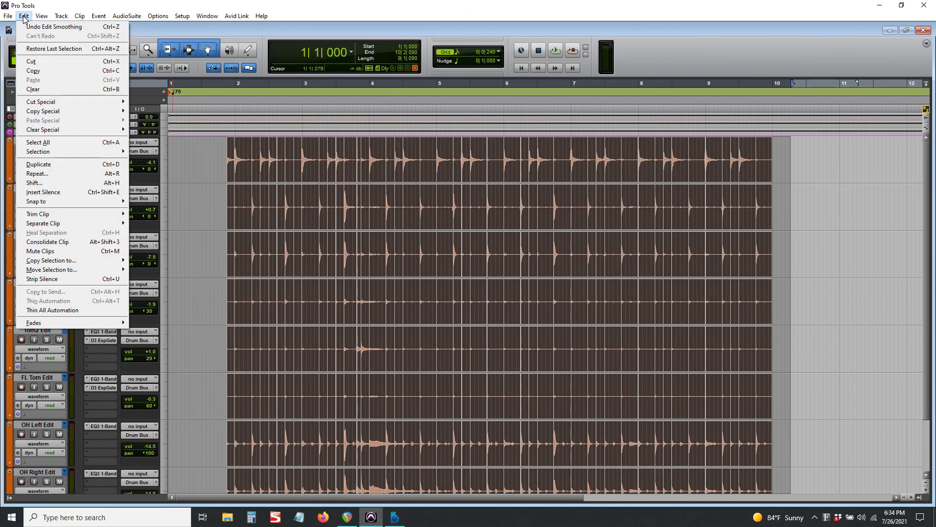
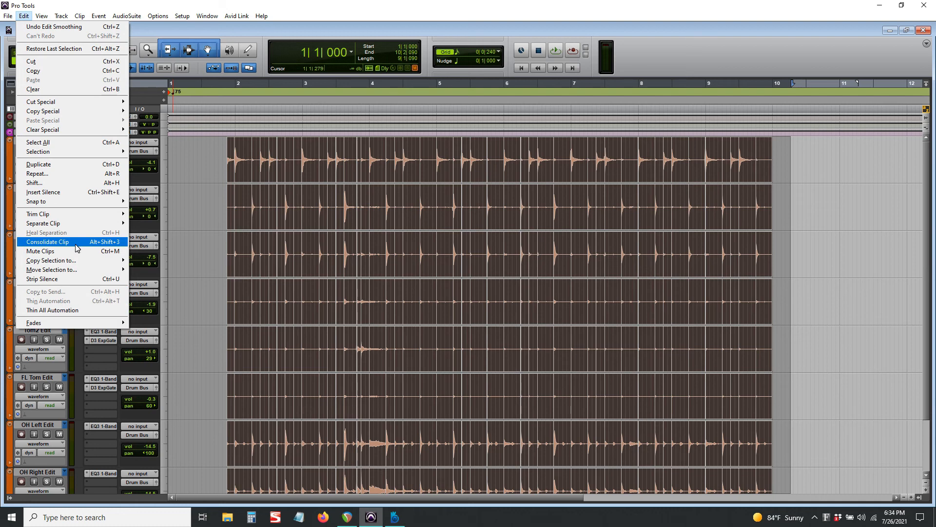
left_click(195, 151)
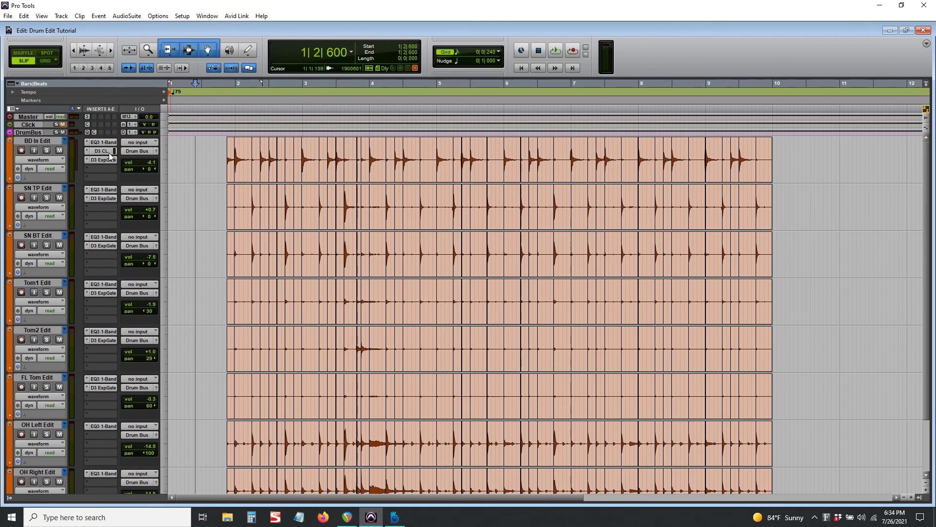
left_click(65, 140)
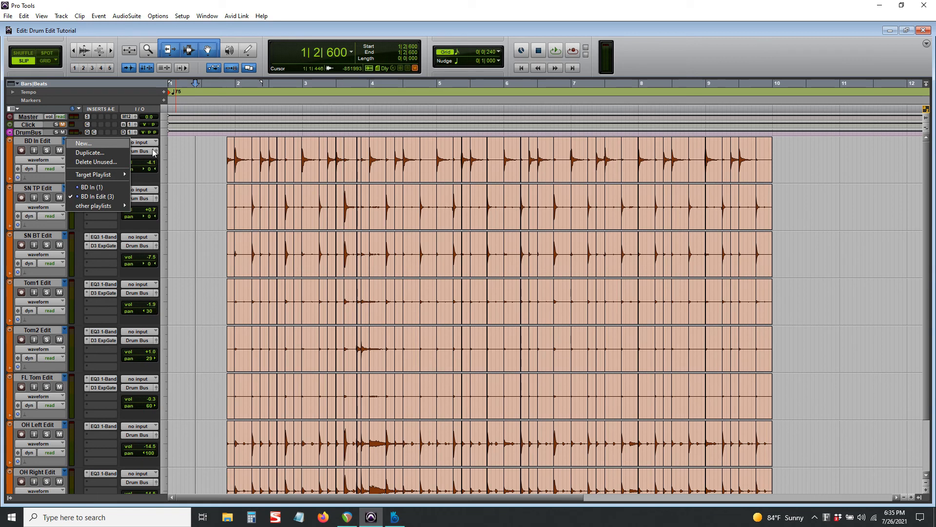
left_click(193, 146)
left_click_drag(206, 164, 834, 182)
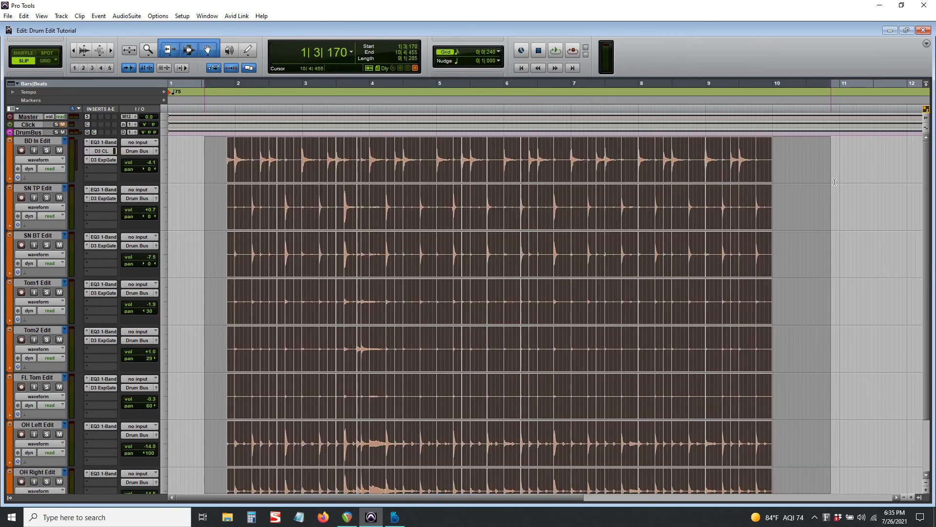
left_click(805, 154)
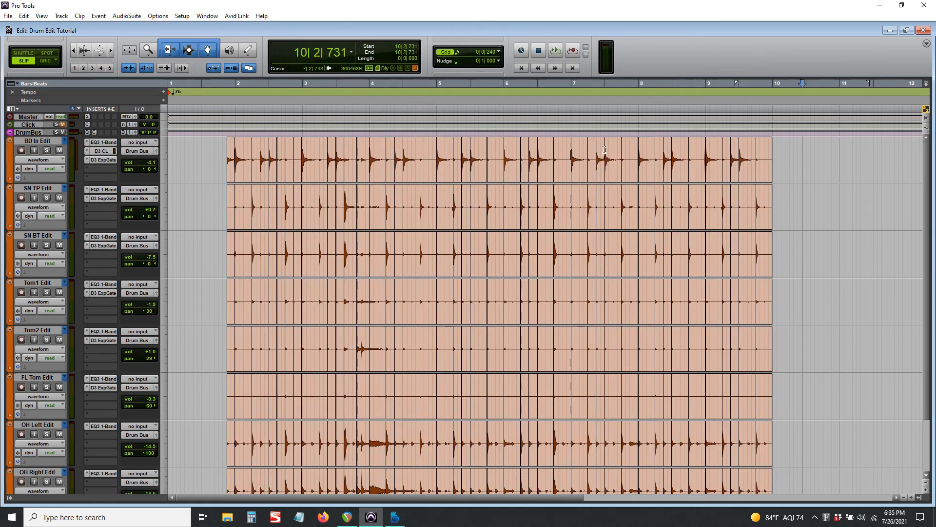
Step: Inspect the crossfade at the bar 4 downbeat across the drum tracks
left_click(400, 178)
key("t")
key("t")
key("t")
key("t")
key("t")
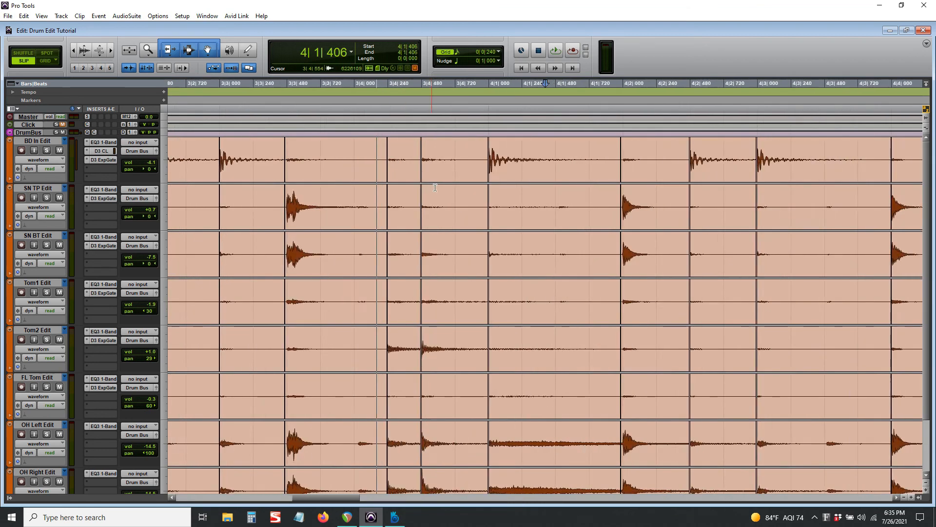
left_click(315, 184)
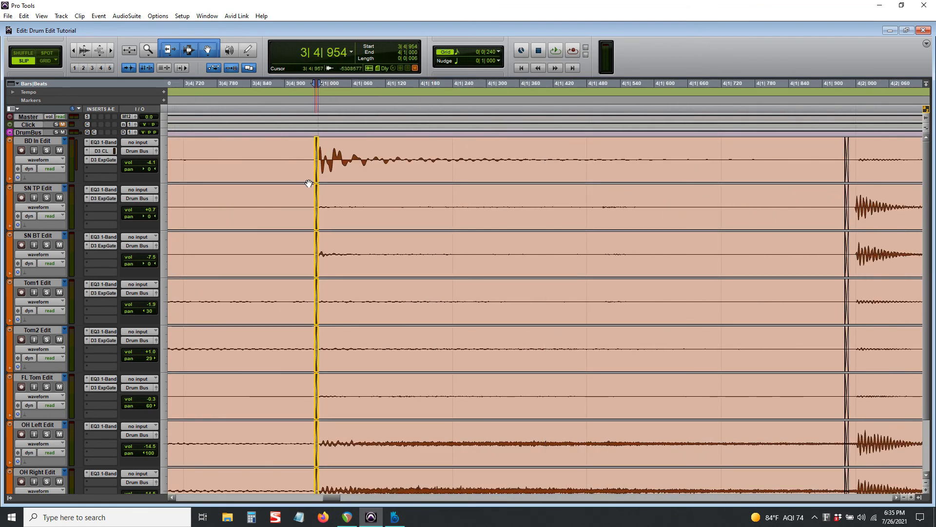
left_click(376, 171)
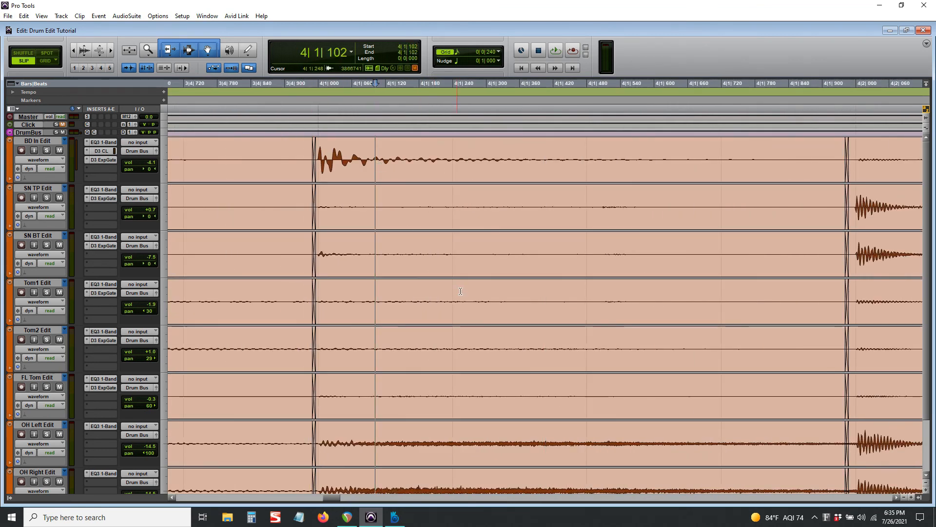
key("r")
key("r")
key("r")
key("r")
key("r")
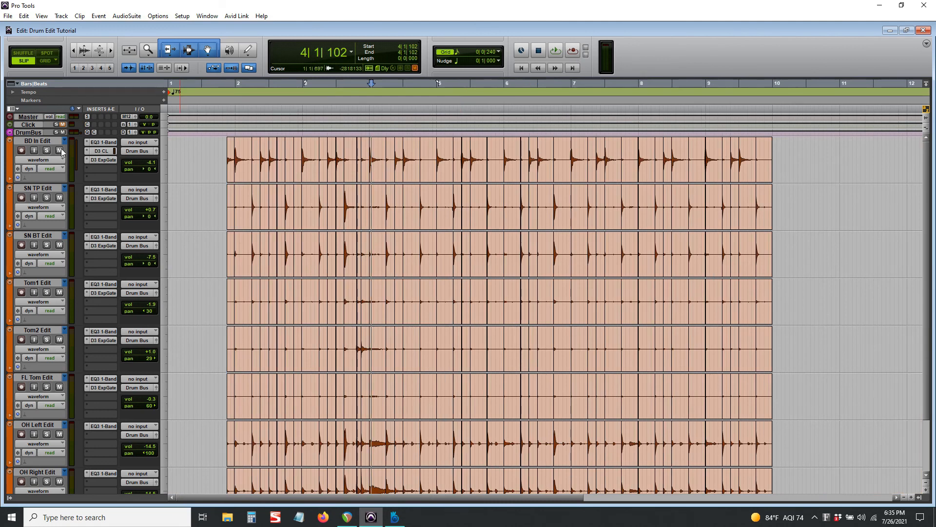
Step: Duplicate the edited playlists on all drum tracks and batch rename the tracks, replacing "Edit.01" with "Fnl"
left_click(65, 141)
left_click(71, 150)
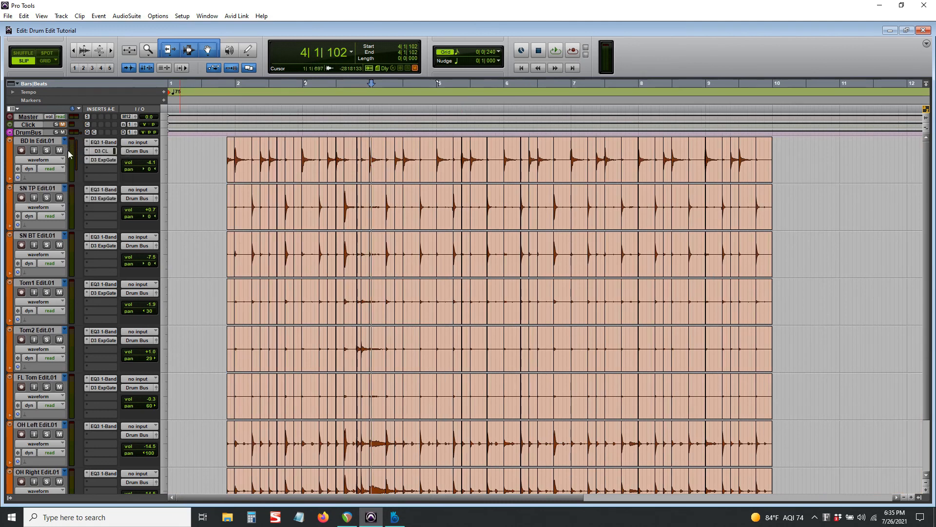
scroll(46, 198, "down", 3)
left_click(43, 404, "shift")
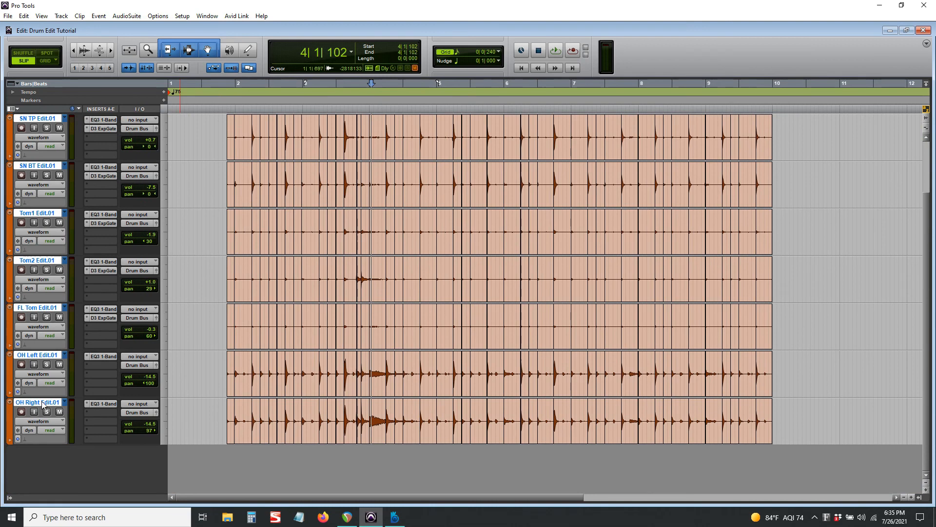
scroll(48, 385, "up", 3)
right_click(57, 140)
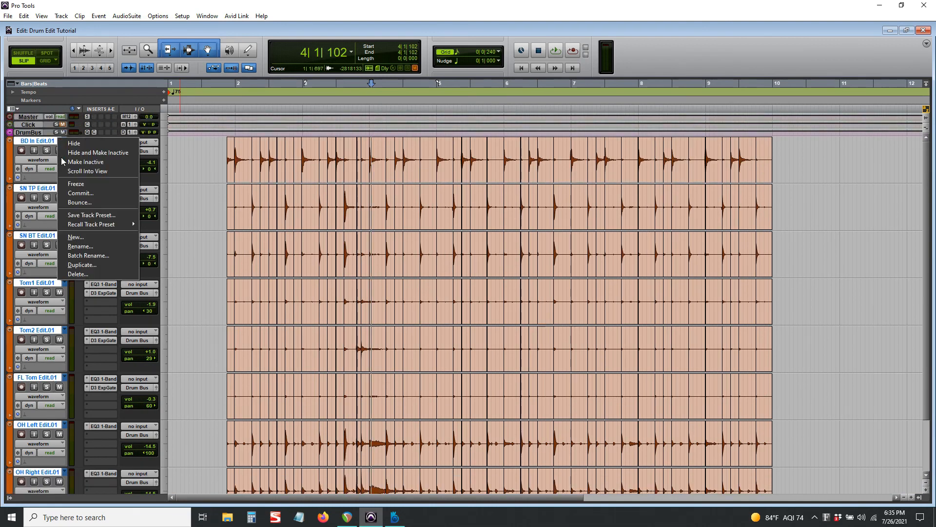
left_click(109, 256)
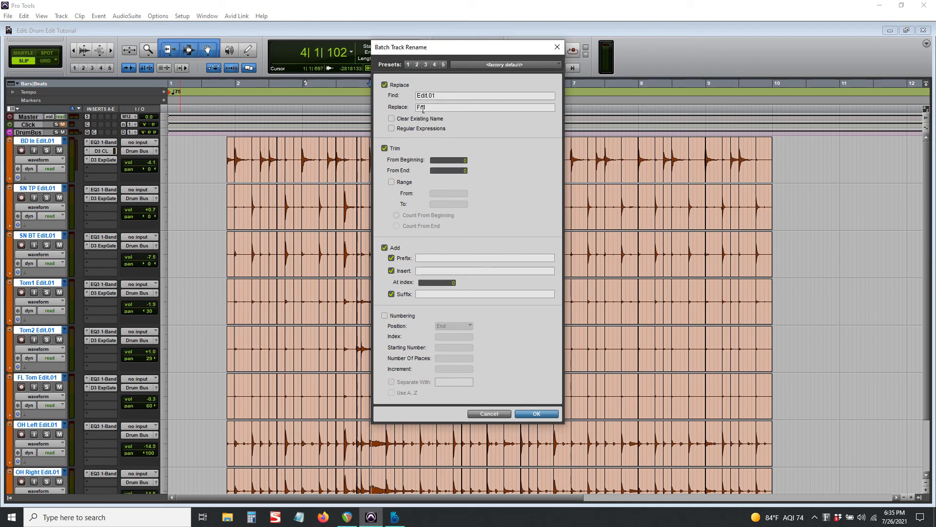
left_click(556, 414)
scroll(80, 365, "down", 3)
scroll(80, 365, "up", 3)
left_click(52, 141, "alt")
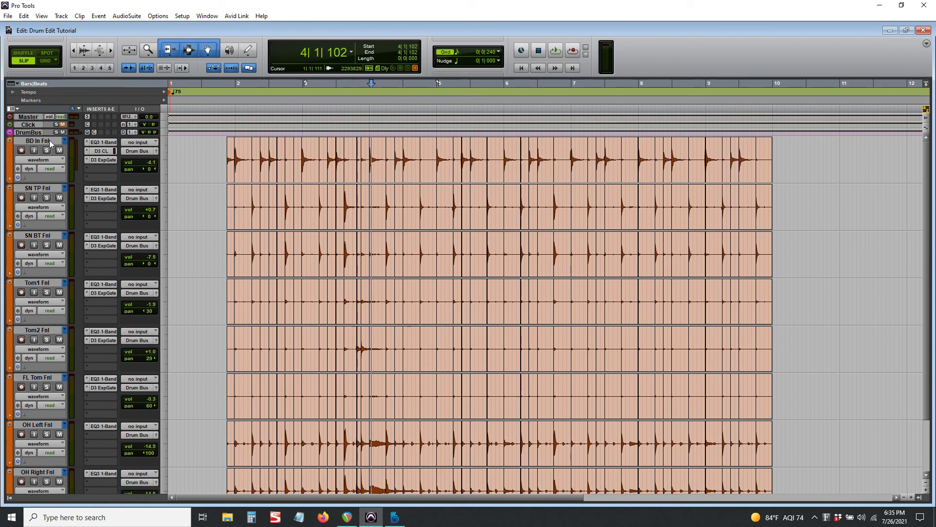
left_click_drag(785, 205, 128, 212)
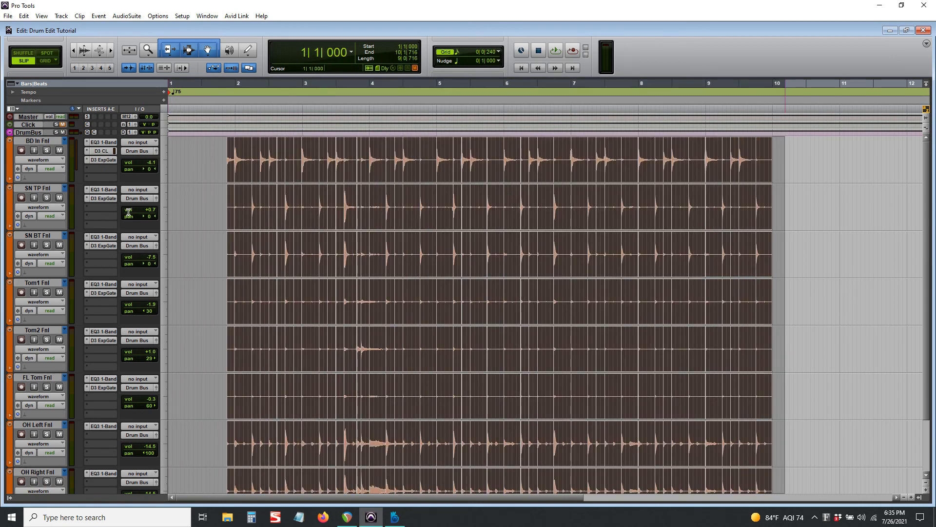
left_click(24, 16)
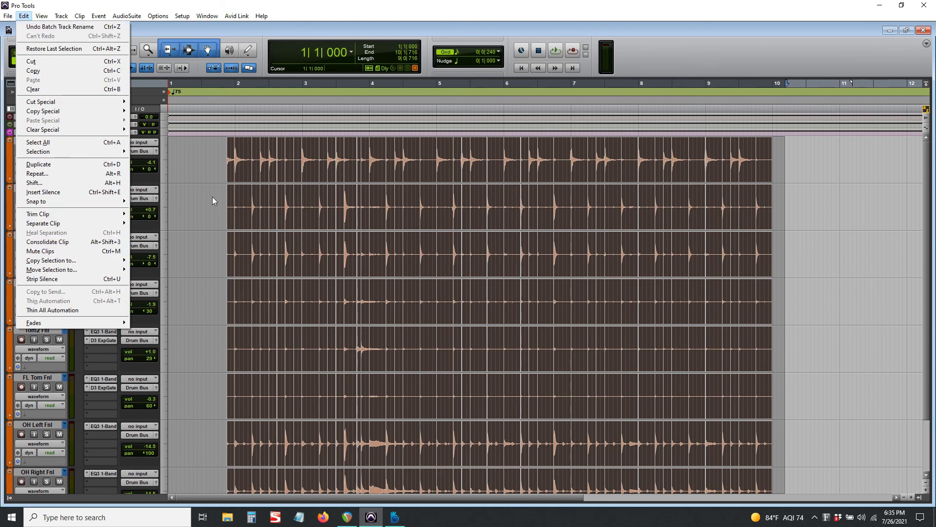
left_click(207, 168)
left_click(211, 163)
Step: Consolidate the first section's drum clips on all tracks from 1|3|365 to 10|2|341
left_click_drag(209, 161, 794, 159)
key("alt+shift+3")
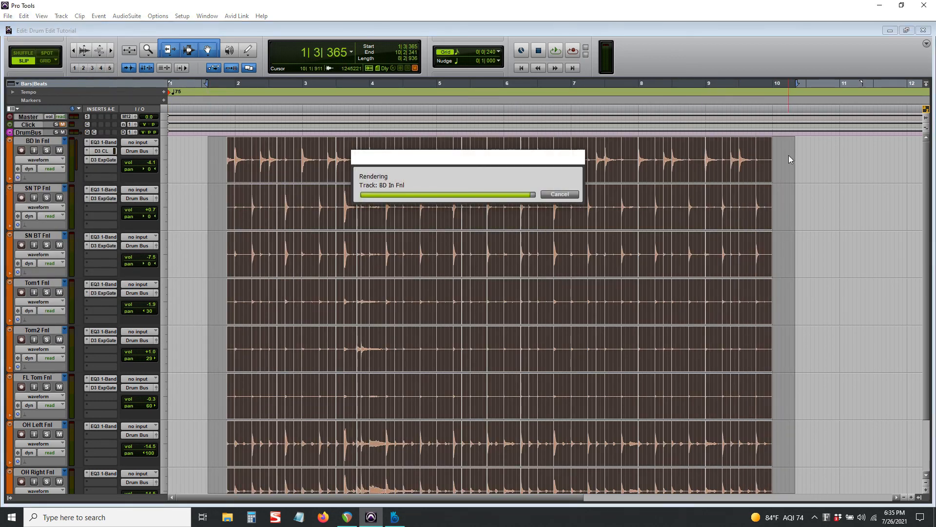
left_click(364, 159)
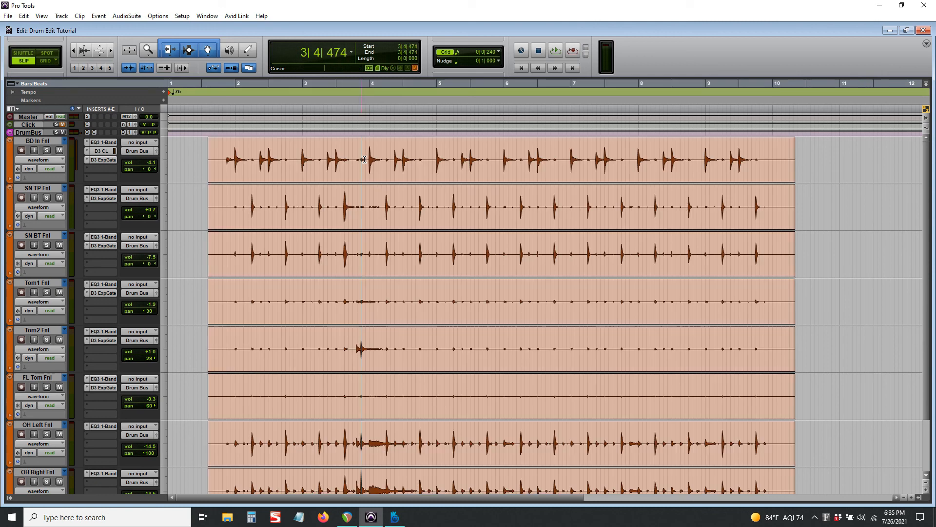
Step: Set the grid value to one bar and switch to Grid mode
left_click(498, 52)
left_click(484, 71)
key("F4")
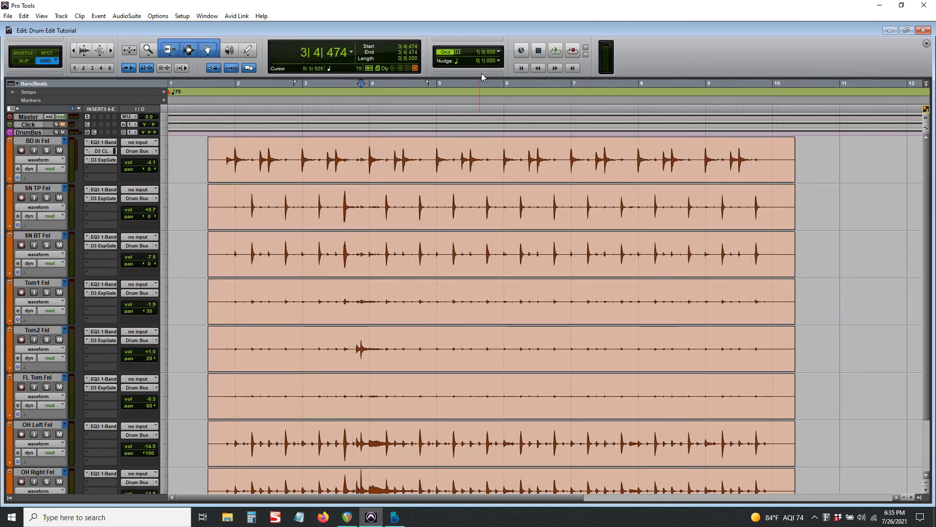
Step: Separate the consolidated drum clips at 2|1|000 on all tracks and delete the portion before that point
left_click(236, 157)
key("t")
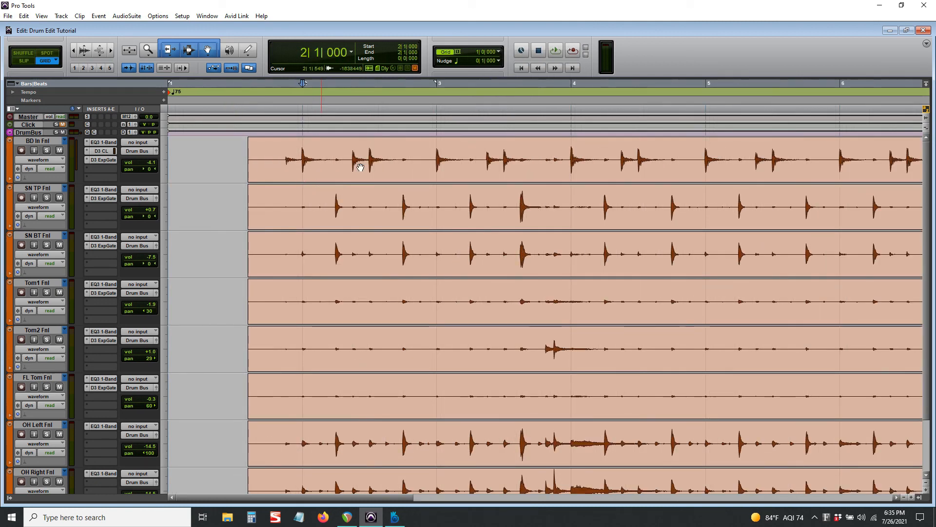
key("r")
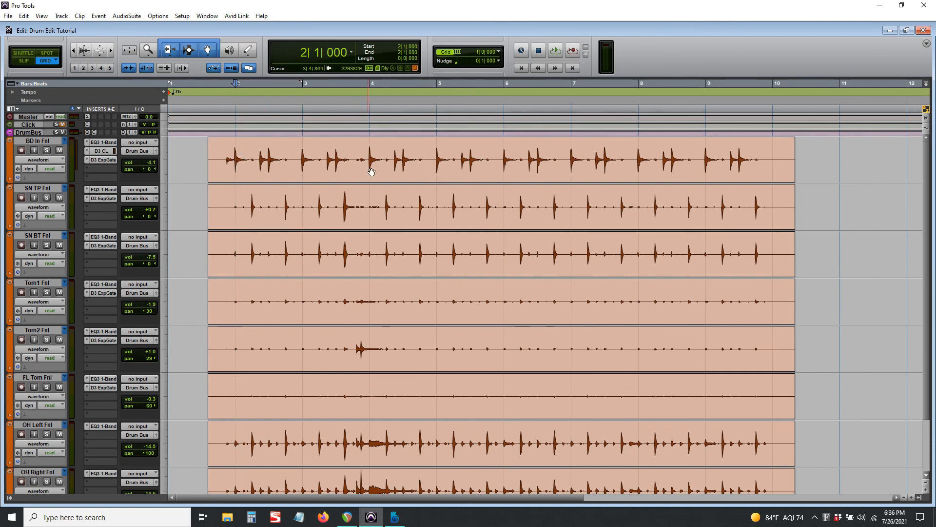
left_click_drag(388, 170, 204, 182)
key("ctrl+z")
left_click(237, 159)
key("b")
left_click(224, 177)
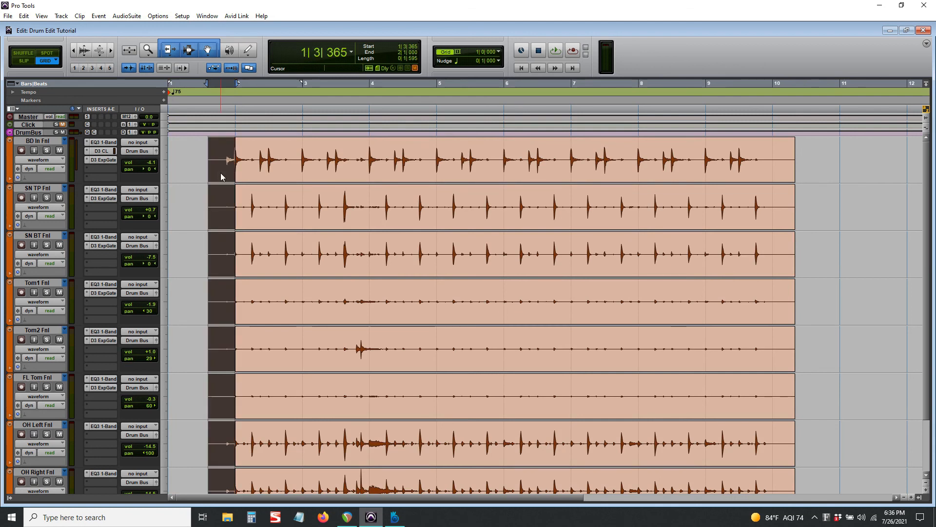
key("Delete")
Step: Play the trimmed, consolidated drums from 2|1|000 and stop playback
left_click_drag(243, 126, 59, 124)
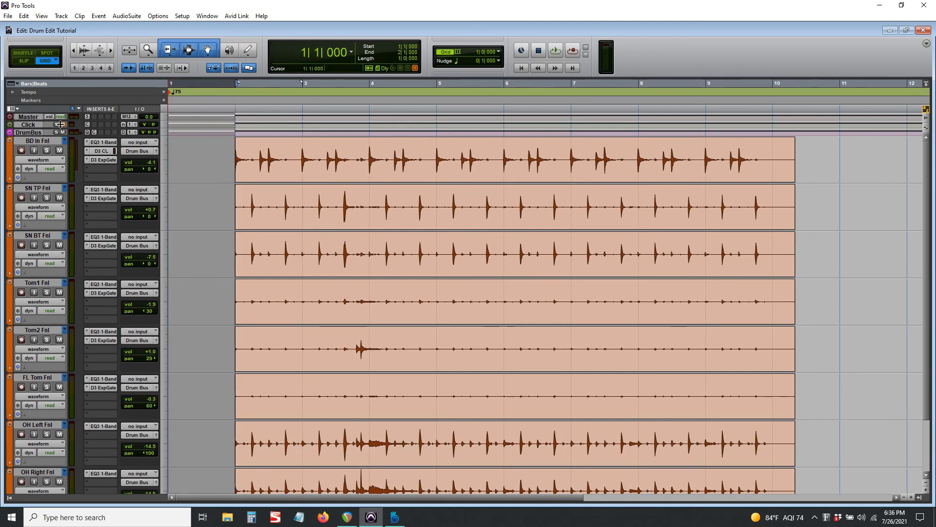
key("Return")
key("space")
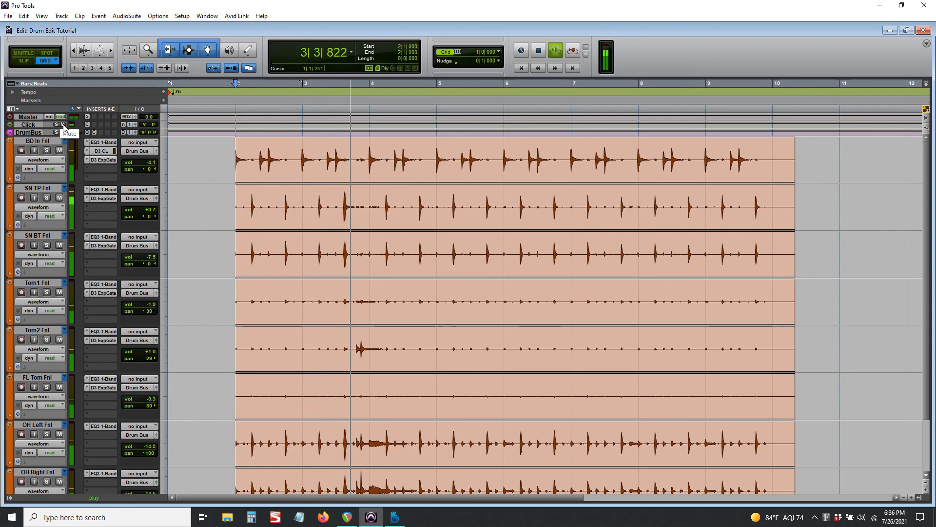
key("space")
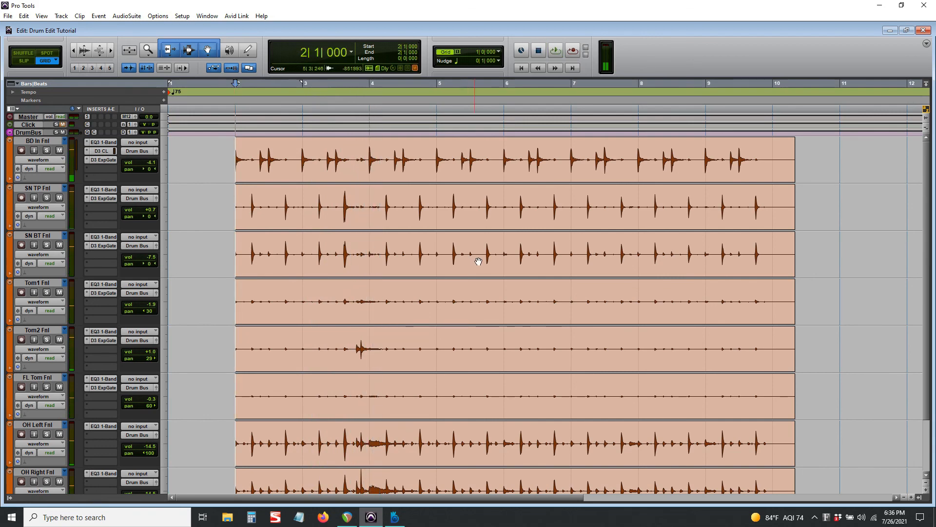